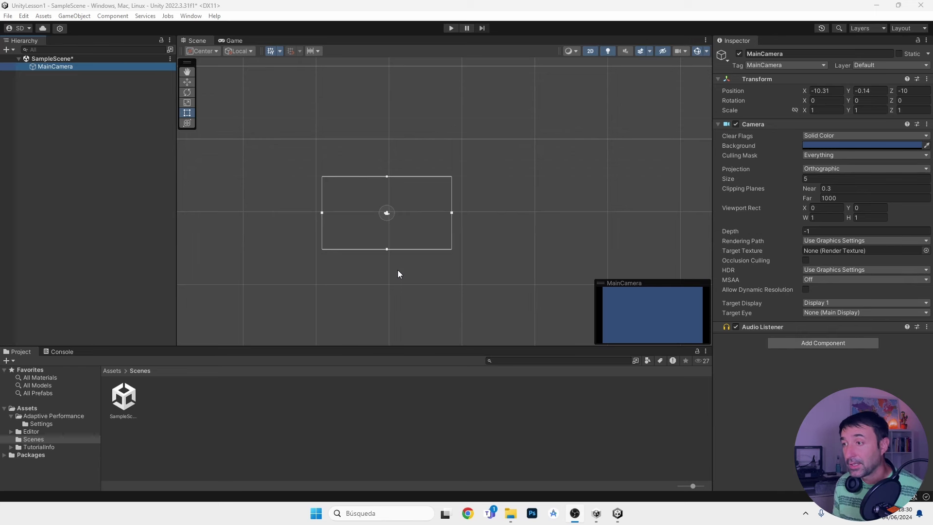
pyautogui.click(65, 59)
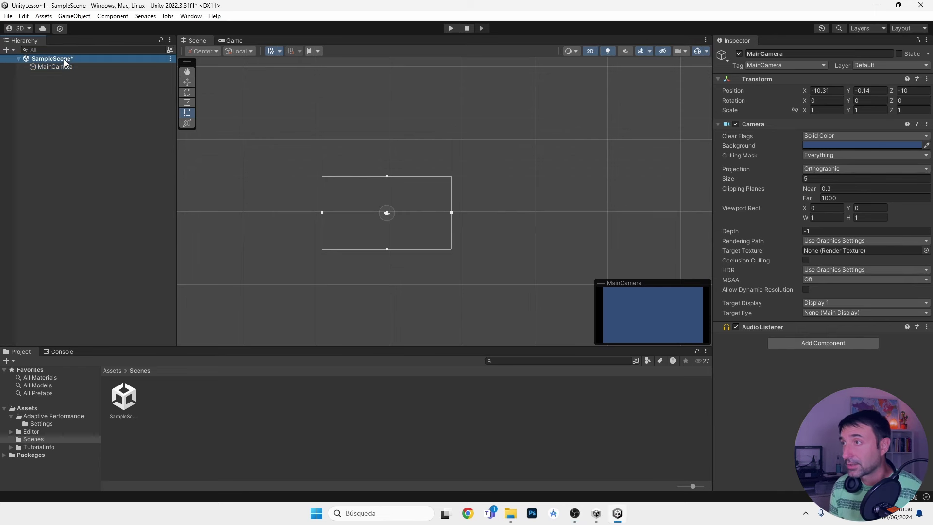
pyautogui.click(62, 65)
pyautogui.click(61, 58)
pyautogui.click(60, 68)
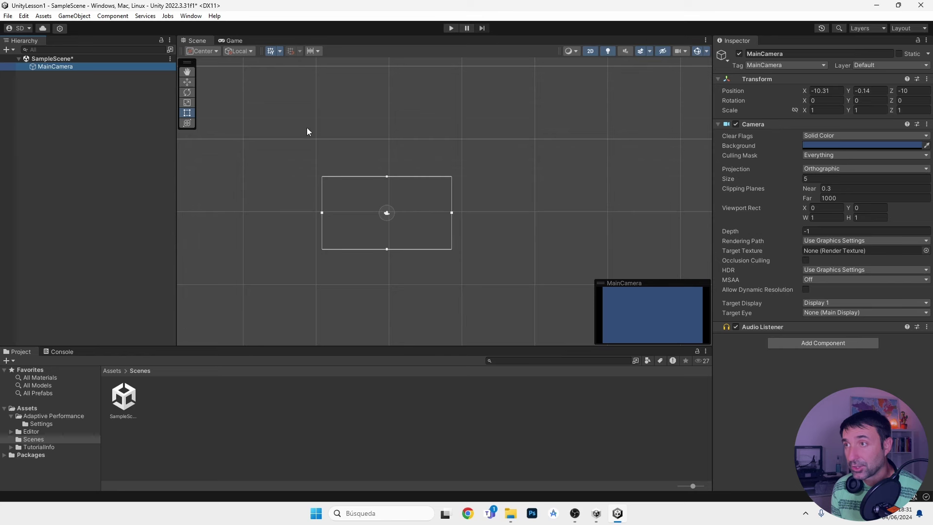
pyautogui.click(234, 42)
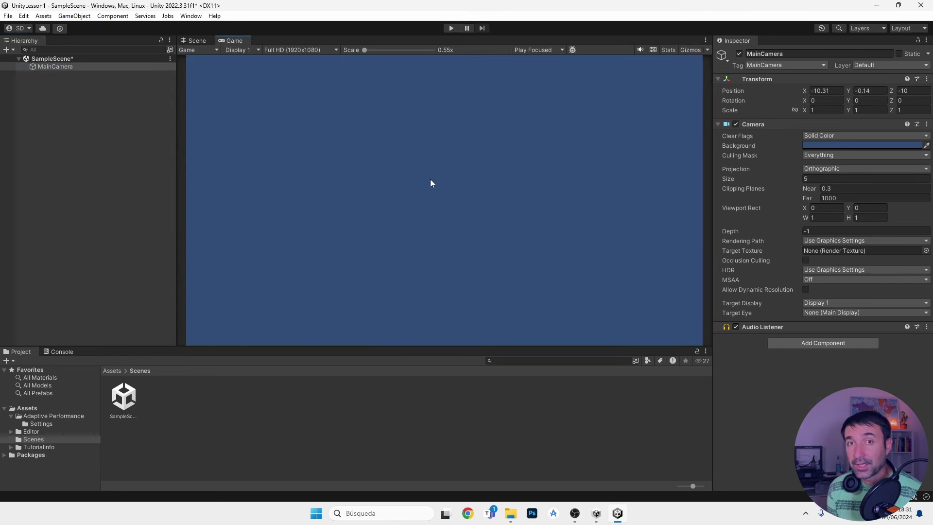
pyautogui.click(202, 43)
pyautogui.scroll(-3, 416, 198)
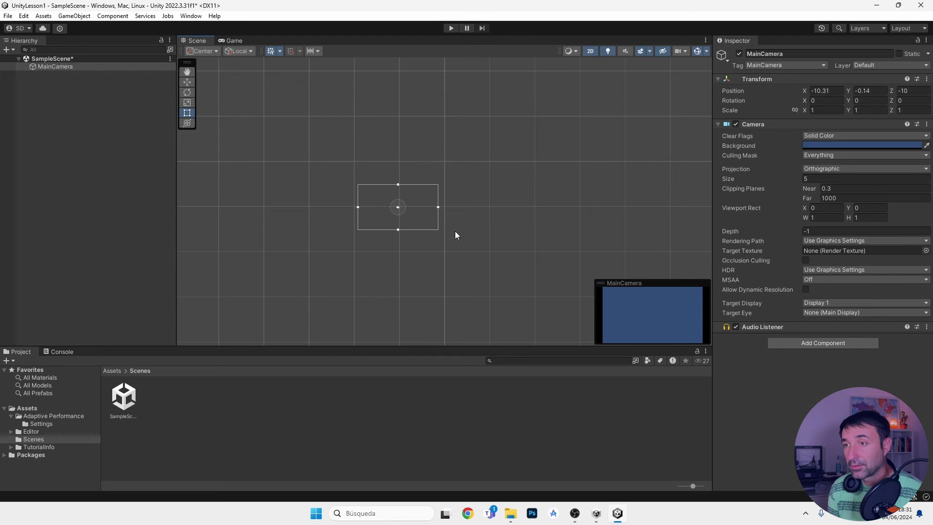
pyautogui.scroll(2, 399, 231)
pyautogui.scroll(3, 397, 242)
pyautogui.scroll(1, 408, 179)
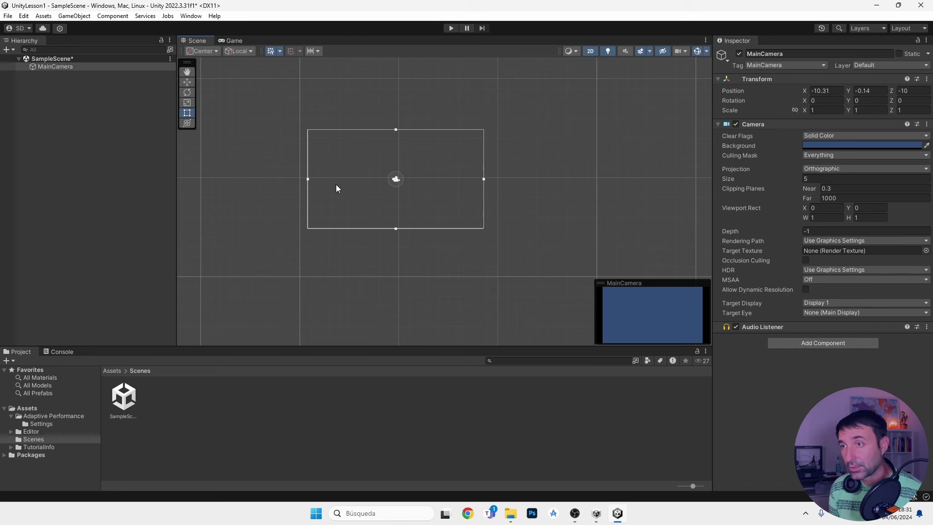
pyautogui.scroll(-1, 491, 214)
pyautogui.scroll(-1, 477, 226)
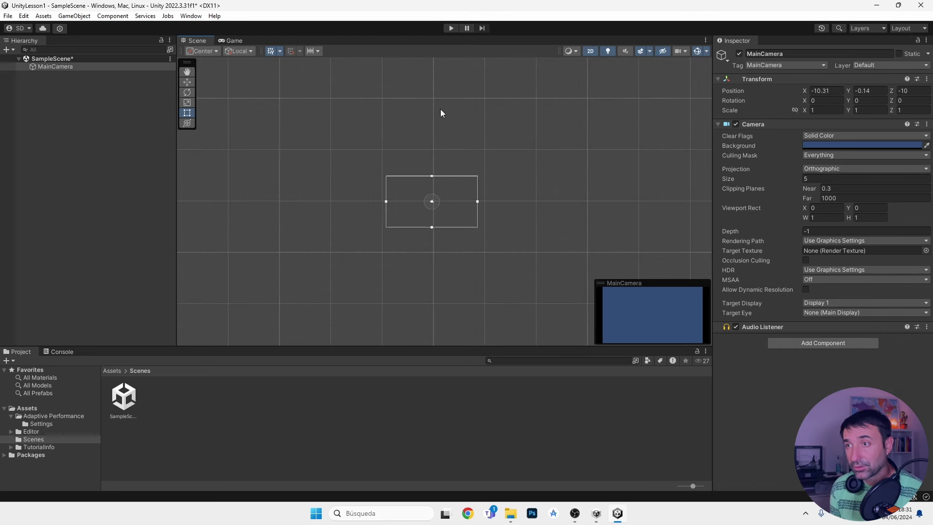
pyautogui.scroll(-1, 360, 225)
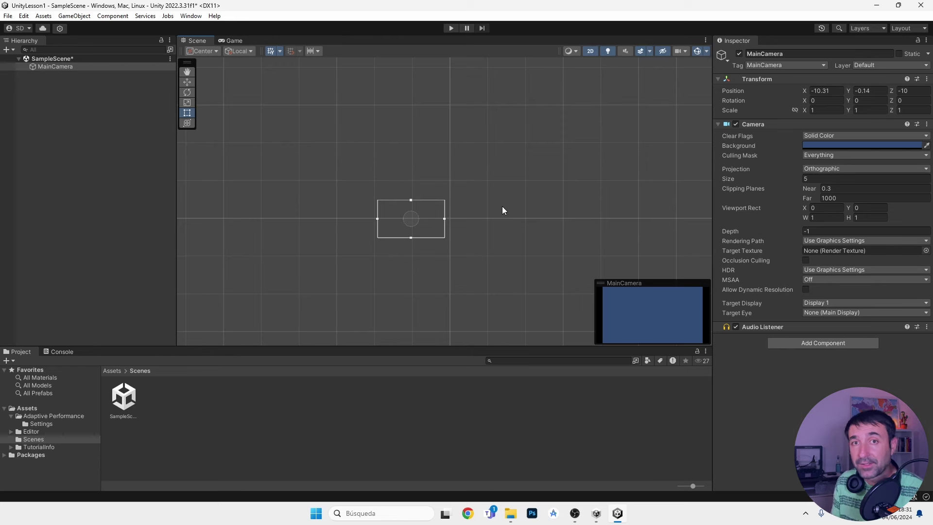
pyautogui.scroll(2, 408, 203)
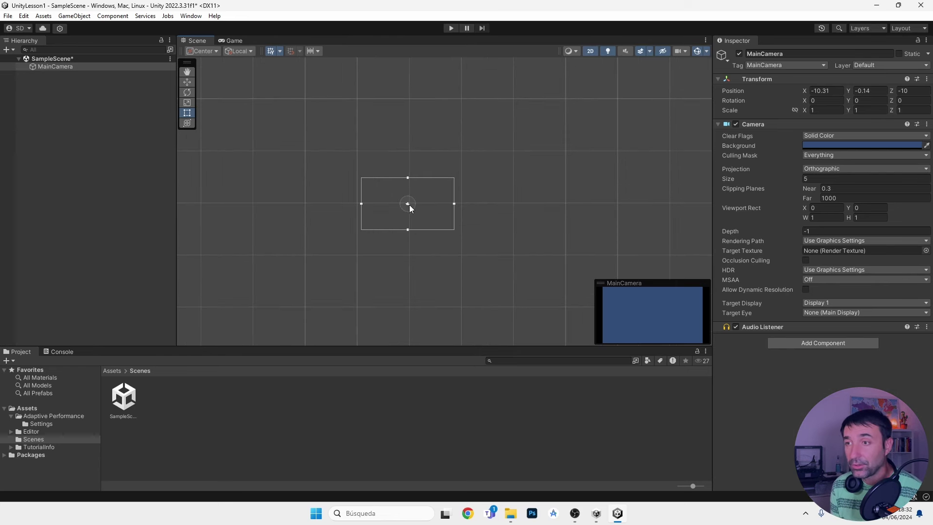
pyautogui.scroll(2, 394, 199)
pyautogui.scroll(2, 360, 175)
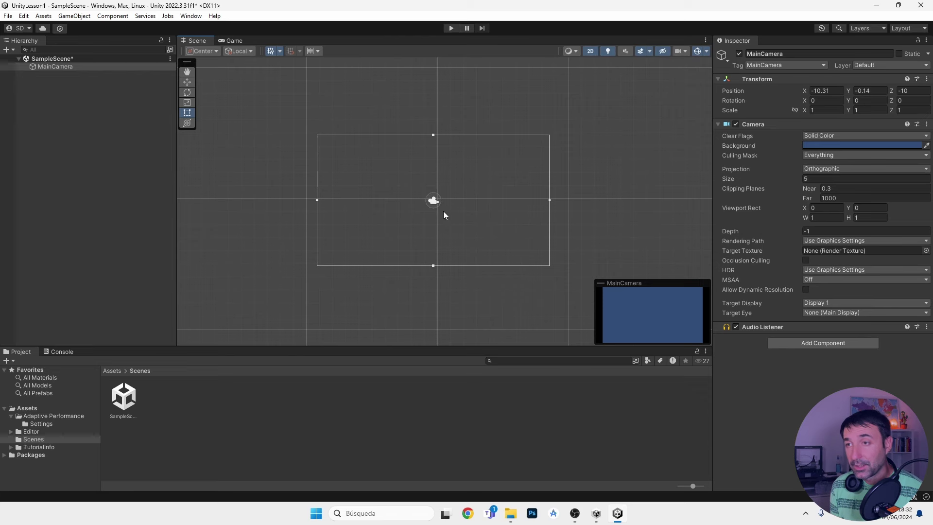
pyautogui.scroll(-2, 413, 221)
pyautogui.scroll(-2, 423, 230)
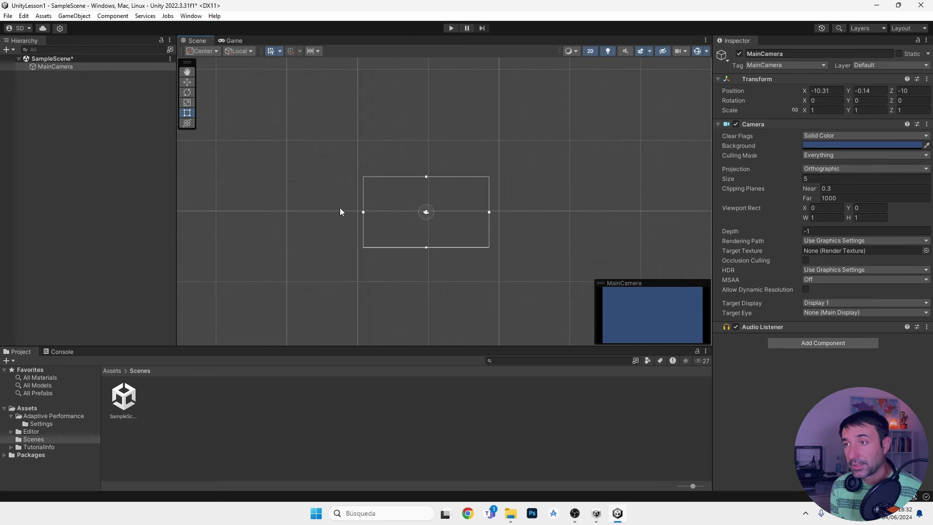
pyautogui.scroll(-2, 240, 213)
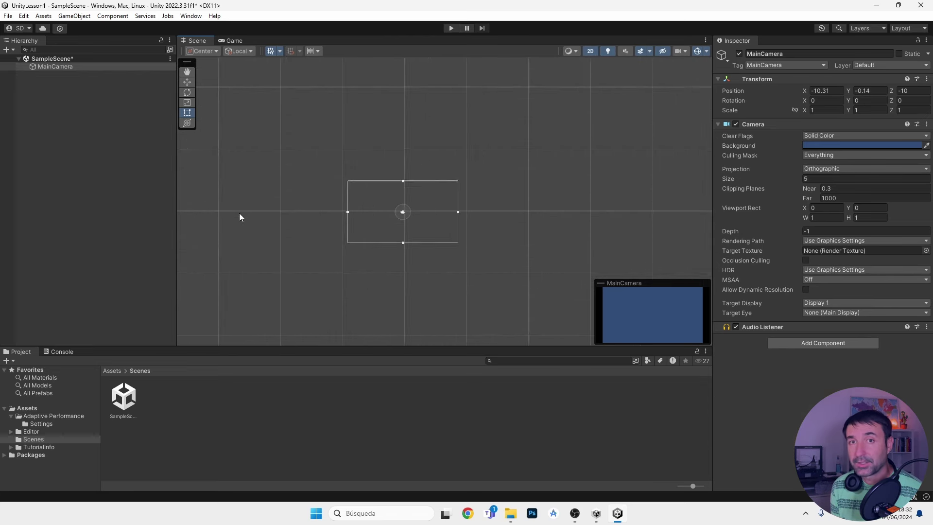
pyautogui.scroll(-2, 270, 229)
pyautogui.scroll(1, 269, 218)
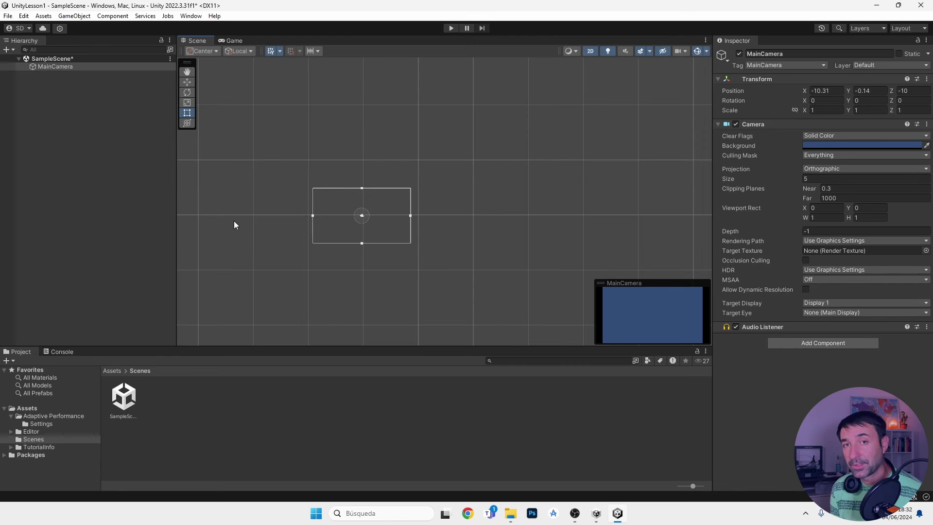
pyautogui.scroll(2, 367, 220)
pyautogui.scroll(3, 368, 222)
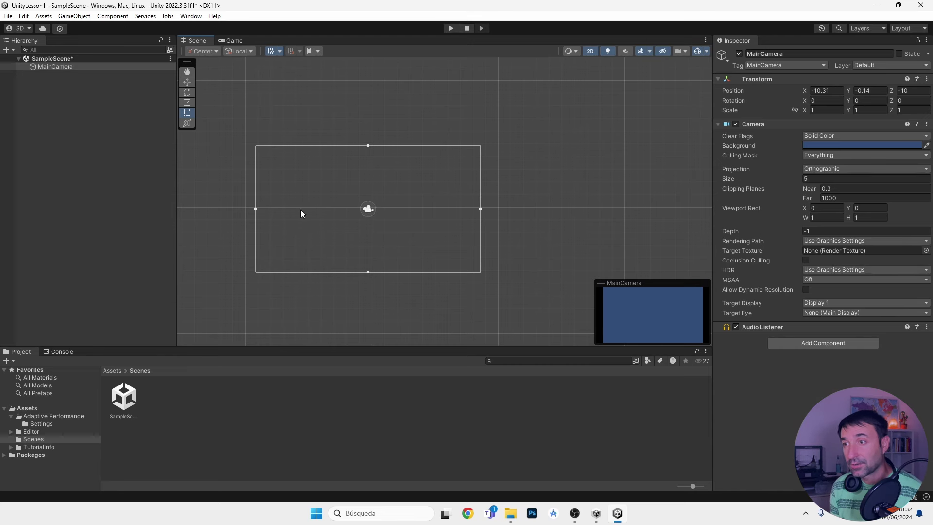
pyautogui.scroll(-1, 332, 176)
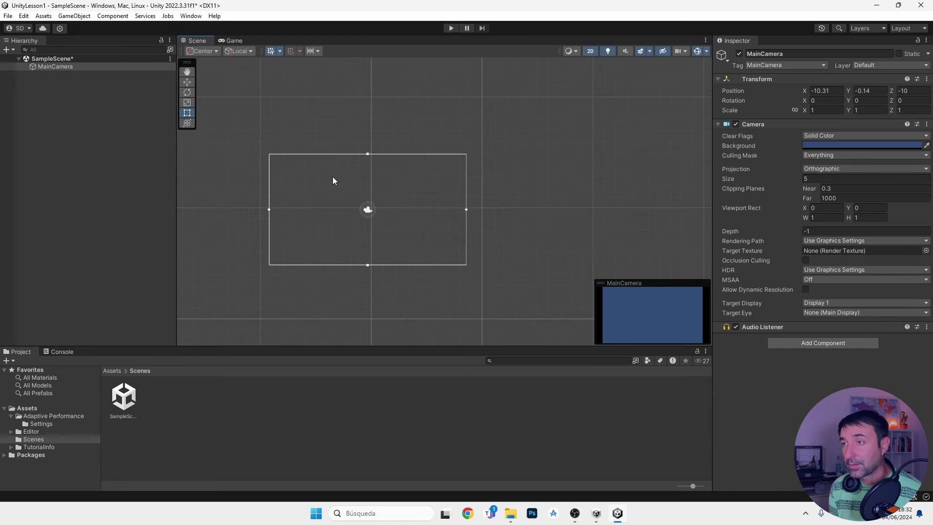
# - Create a white Square sprite from GameObject > 2D Object > Sprites
pyautogui.click(75, 16)
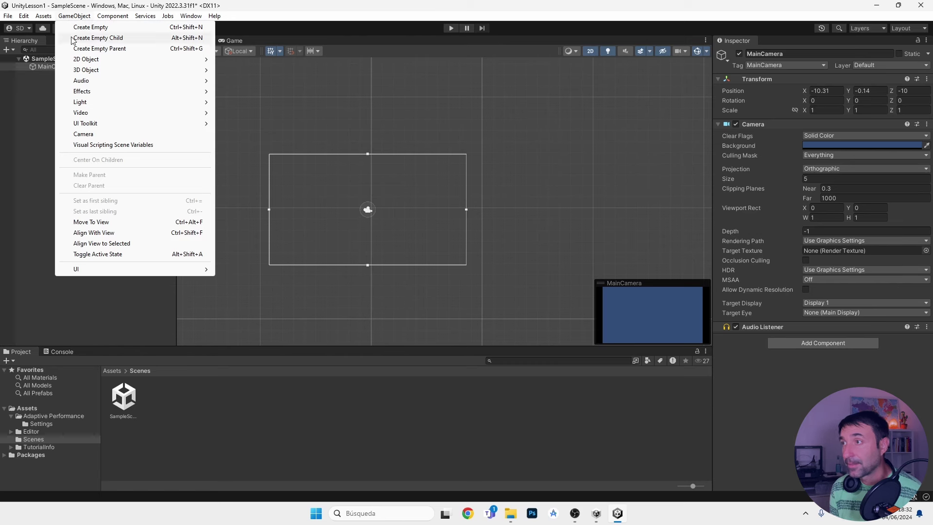
pyautogui.moveTo(84, 60)
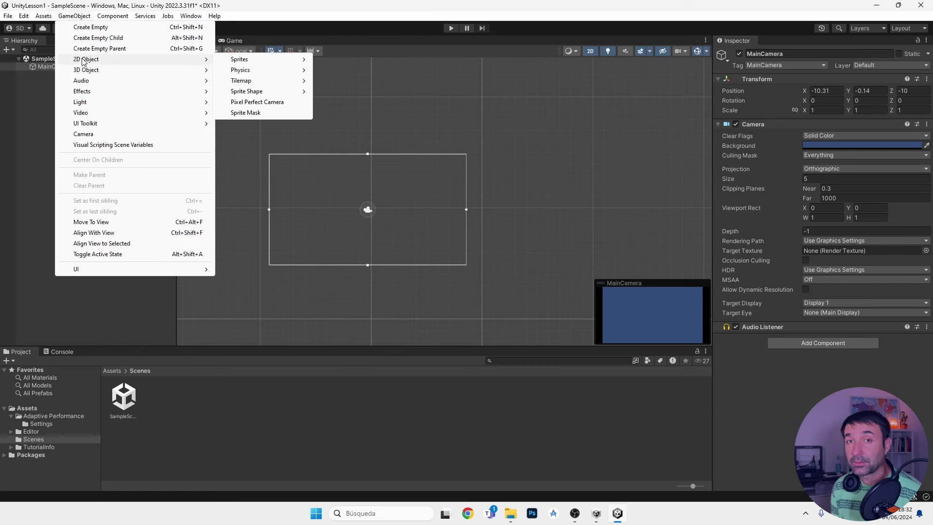
pyautogui.moveTo(262, 64)
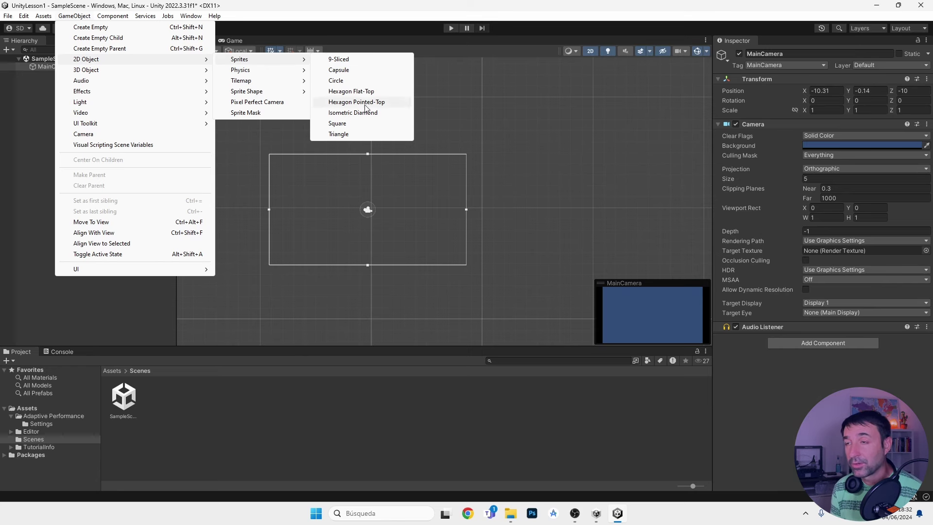
pyautogui.click(345, 123)
# - Move the Square right and down, outside the camera frame, to X 2.78, Y -3.1
pyautogui.scroll(2, 455, 197)
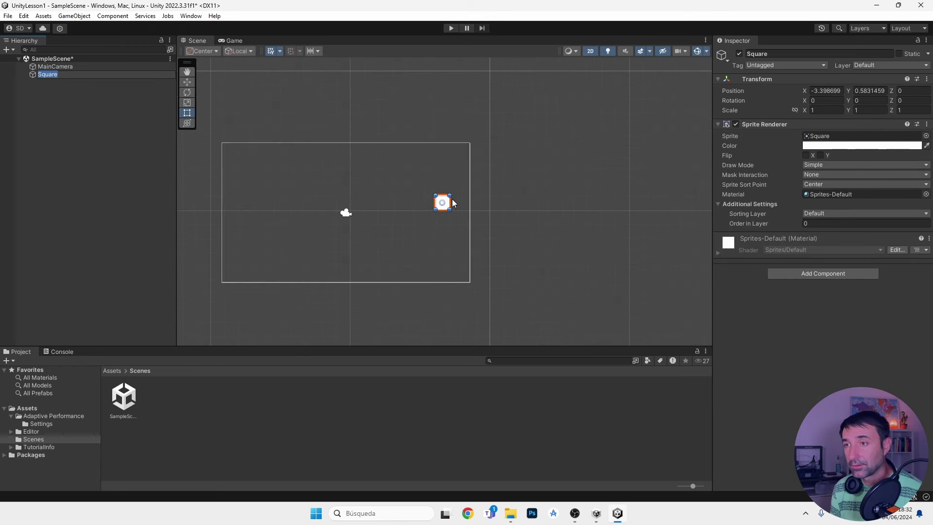
pyautogui.scroll(2, 443, 206)
pyautogui.scroll(1, 442, 208)
pyautogui.moveTo(442, 207)
pyautogui.mouseDown()
pyautogui.moveTo(588, 280)
pyautogui.moveTo(581, 291)
pyautogui.mouseUp()
pyautogui.scroll(-2, 583, 282)
pyautogui.scroll(-2, 624, 225)
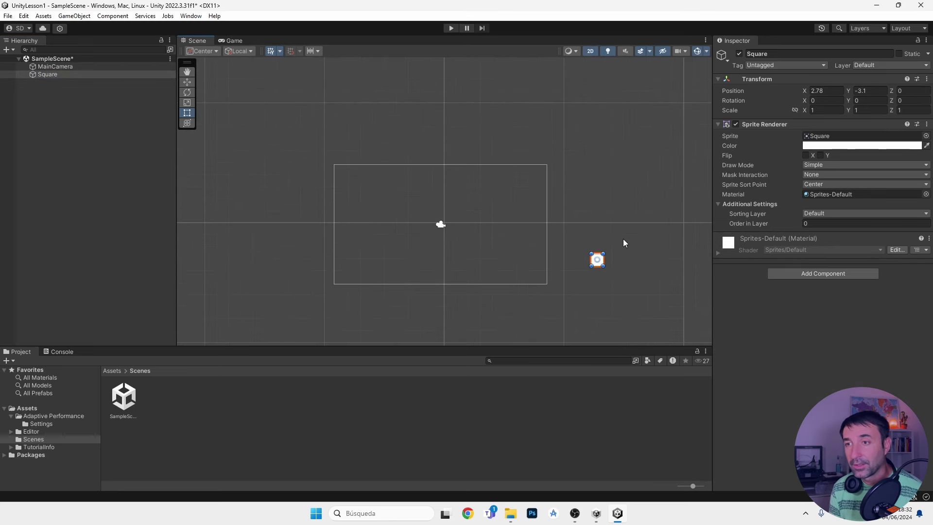
# - Move the Main Camera with the Move tool to X 2.68, Y -2.86, centring the white square
pyautogui.click(441, 226)
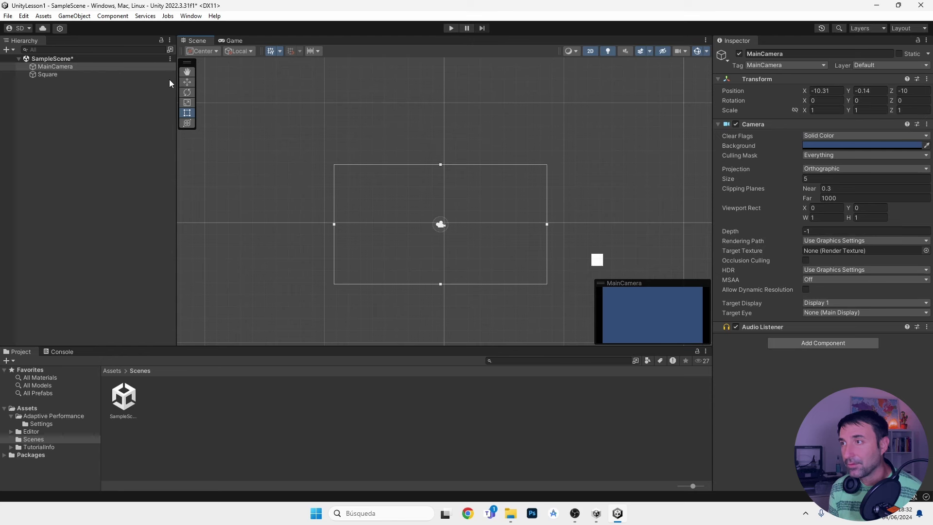
pyautogui.press('w')
pyautogui.scroll(-3, 360, 173)
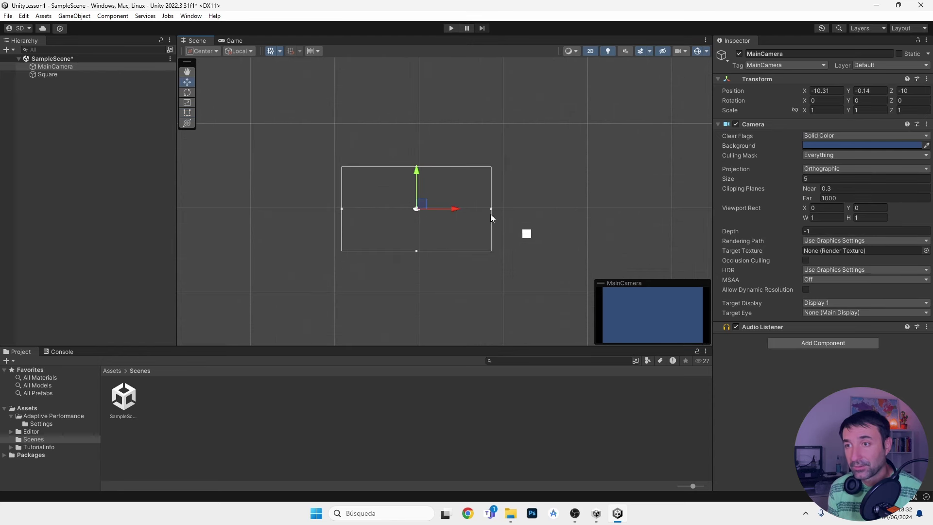
pyautogui.moveTo(453, 209); pyautogui.dragTo(470, 209)
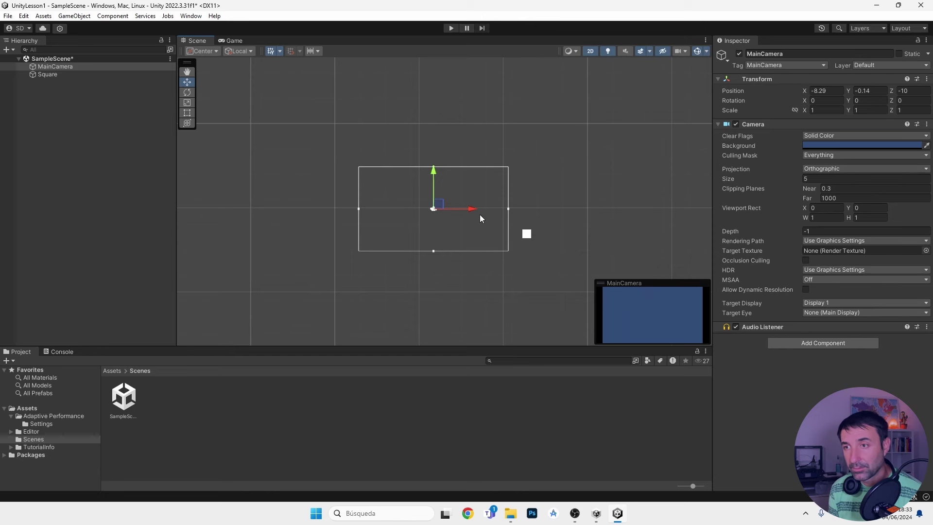
pyautogui.moveTo(472, 209)
pyautogui.mouseDown()
pyautogui.moveTo(462, 208)
pyautogui.moveTo(567, 232)
pyautogui.mouseUp()
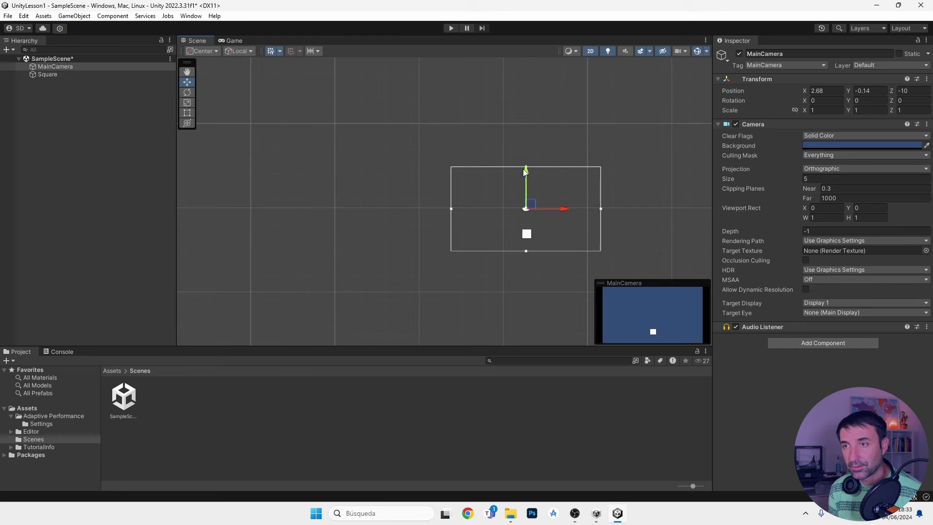
pyautogui.moveTo(525, 172); pyautogui.dragTo(528, 196)
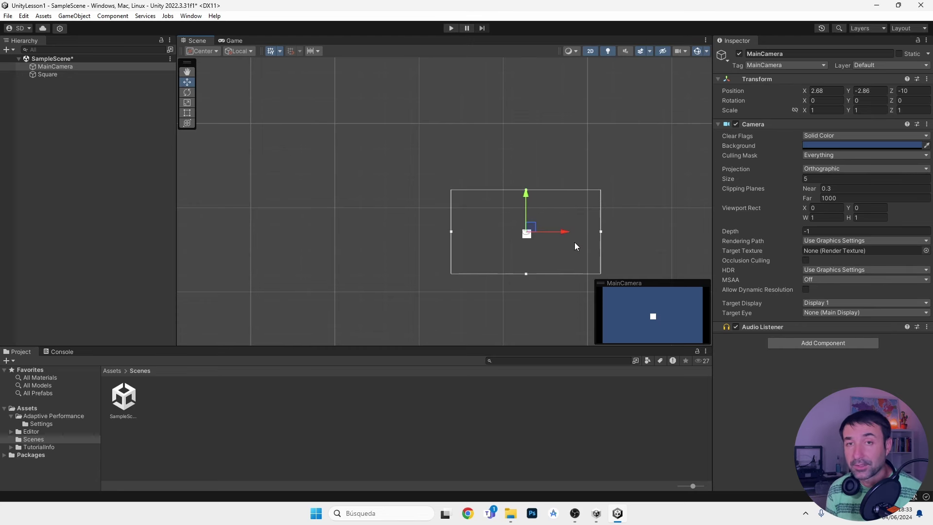
pyautogui.scroll(-2, 482, 226)
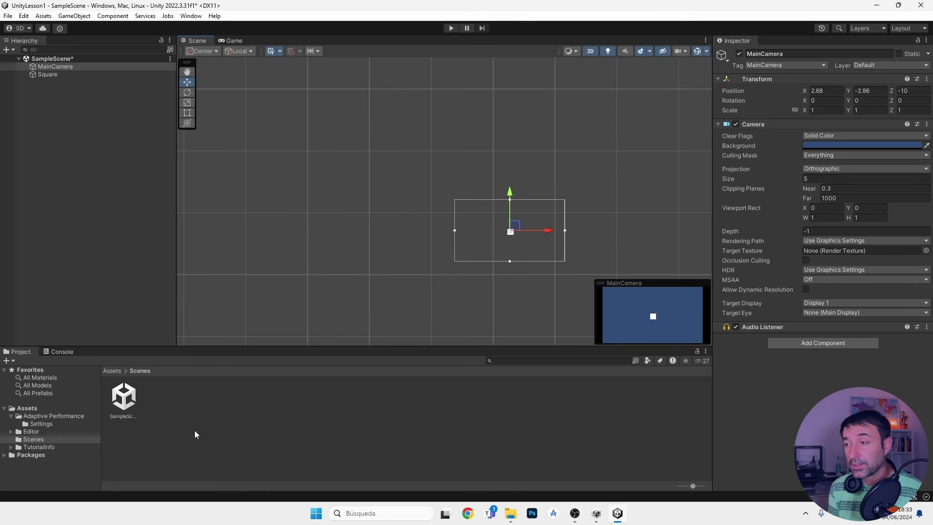
pyautogui.click(26, 408)
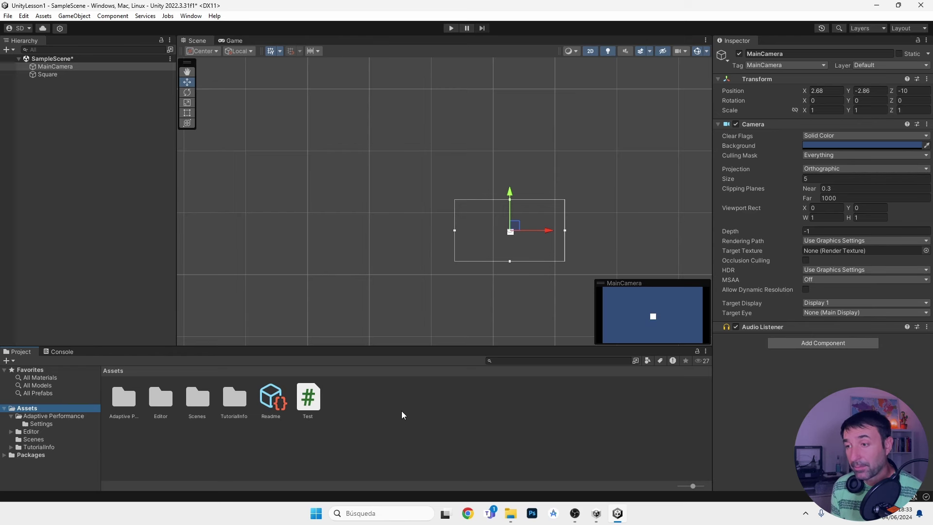
pyautogui.click(311, 403)
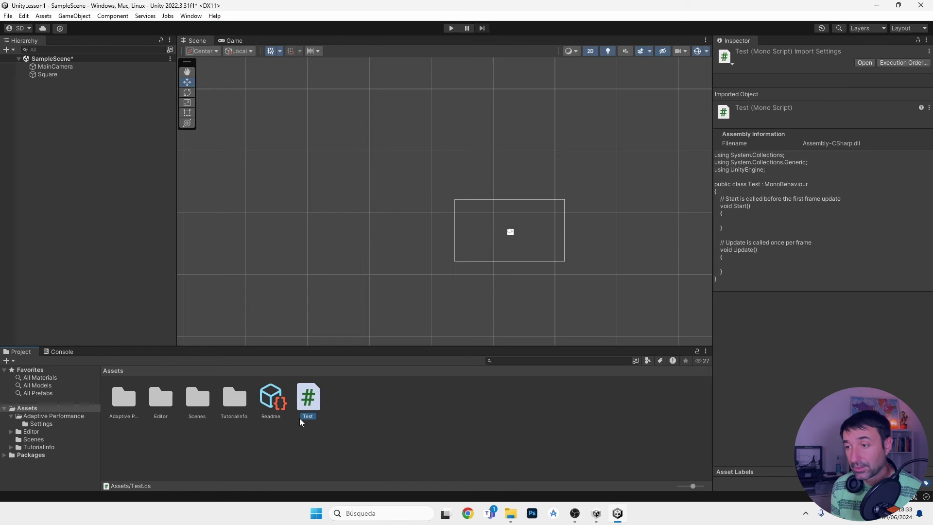
pyautogui.rightClick(375, 411)
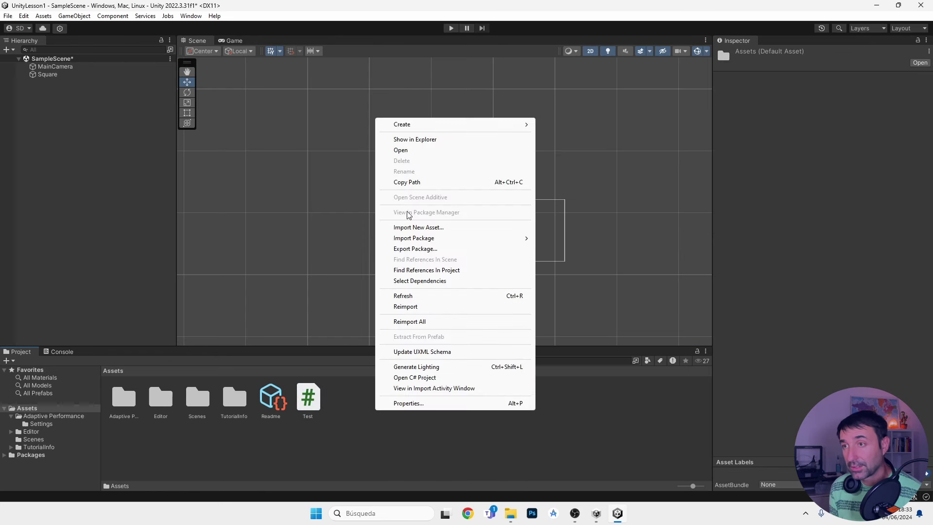
pyautogui.click(360, 425)
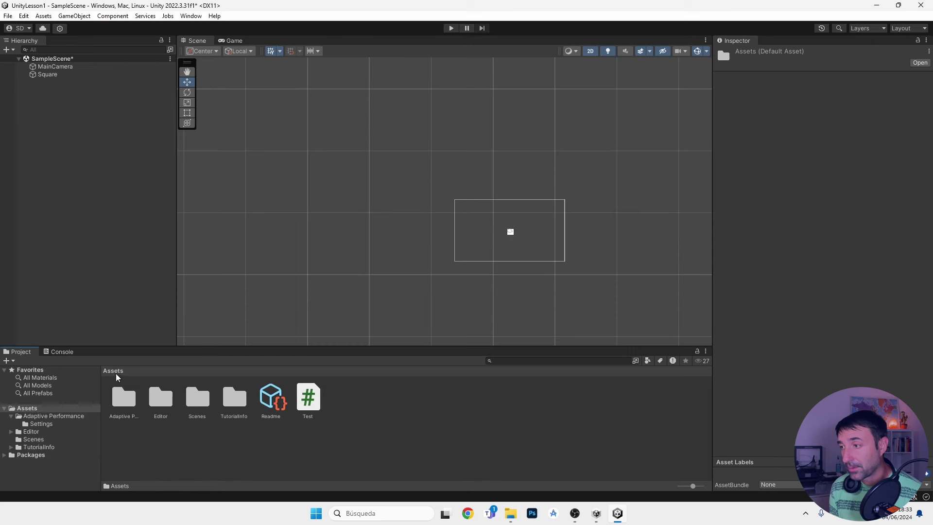
# - Make a new Assets folder named 'Sripts' and drag the Test script into it
pyautogui.rightClick(387, 400)
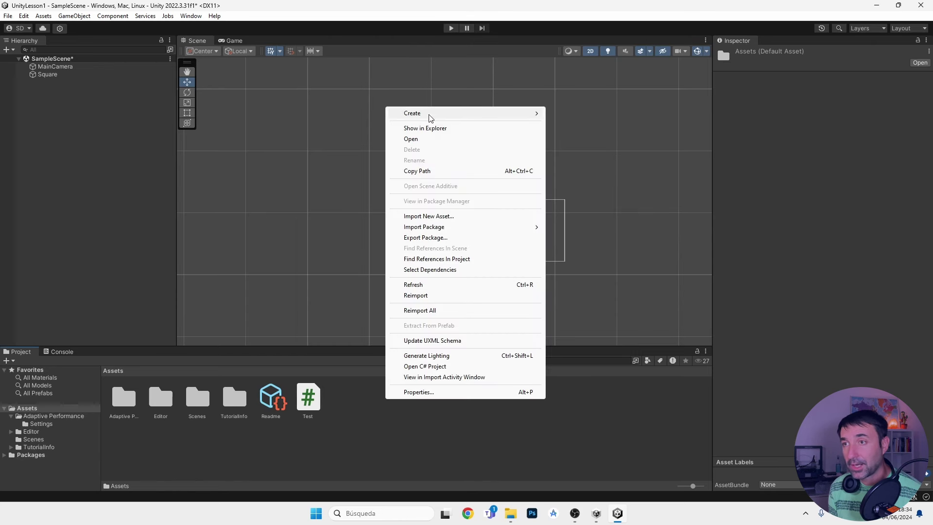
pyautogui.moveTo(466, 112)
pyautogui.click(573, 58)
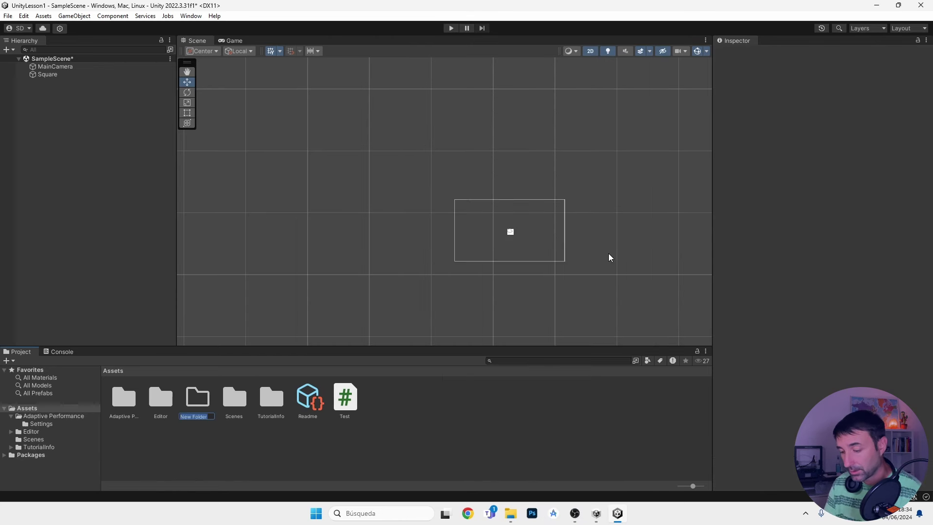
pyautogui.write('Sripts')
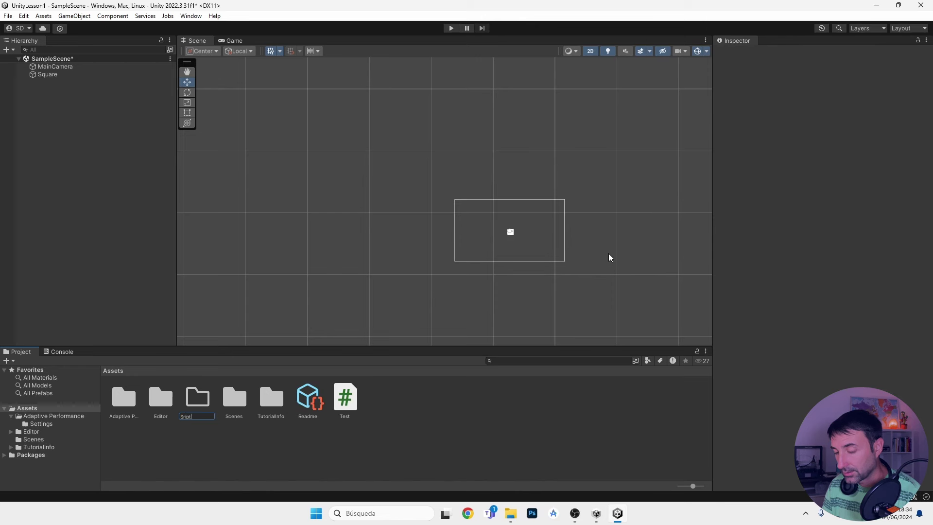
pyautogui.press('Return')
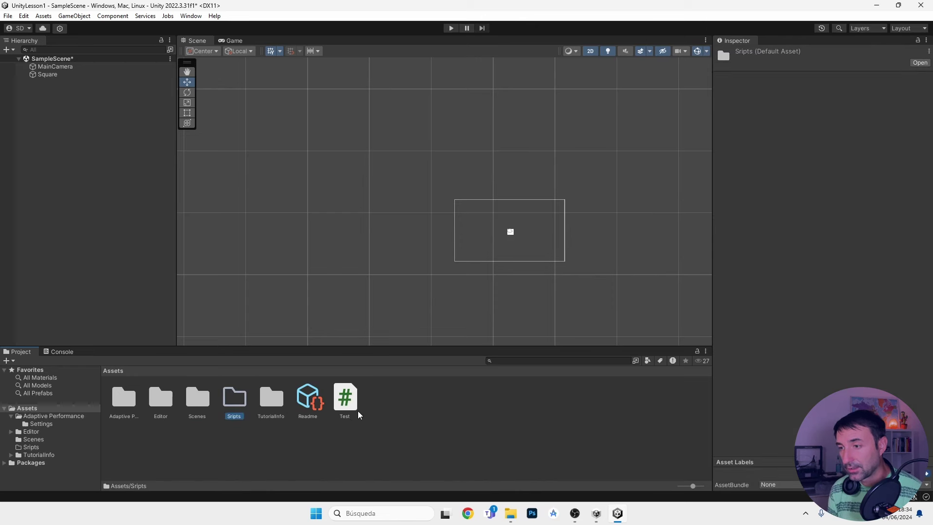
pyautogui.moveTo(348, 405)
pyautogui.mouseDown()
pyautogui.moveTo(366, 473)
pyautogui.moveTo(234, 398)
pyautogui.mouseUp()
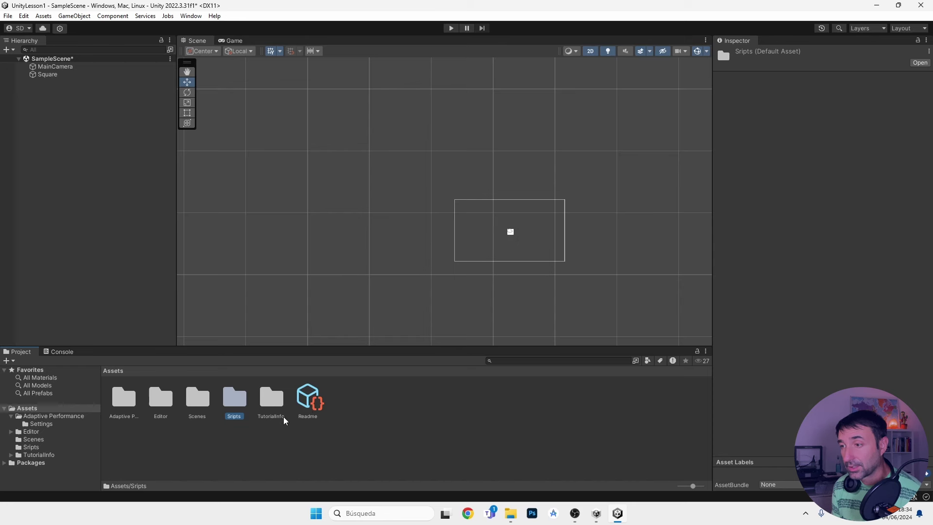
# - Switch back and forth between the Console and Project panels, ending on Project
pyautogui.click(66, 353)
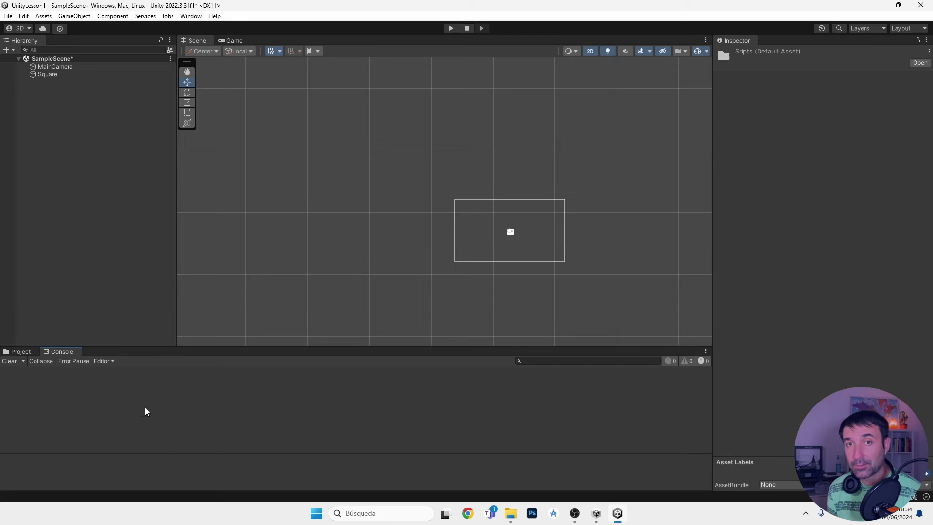
pyautogui.click(21, 352)
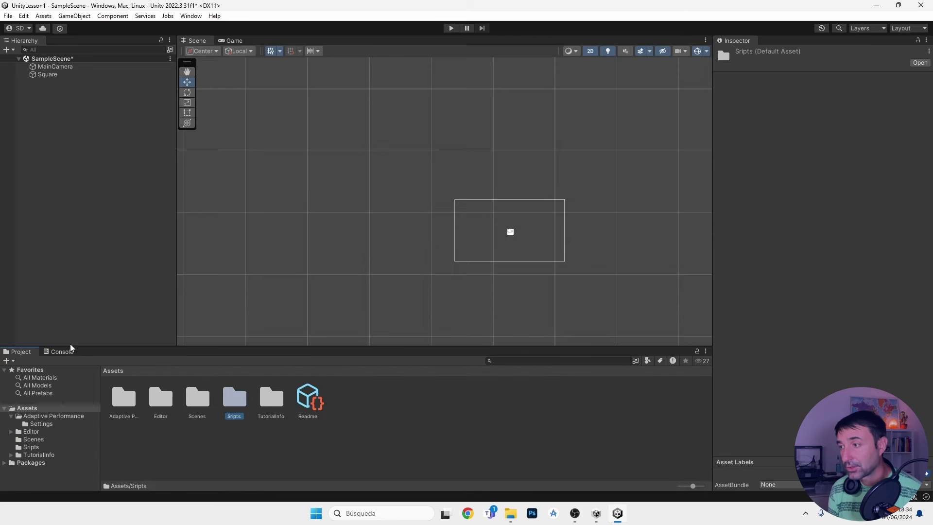
pyautogui.click(59, 352)
pyautogui.click(22, 351)
pyautogui.click(61, 352)
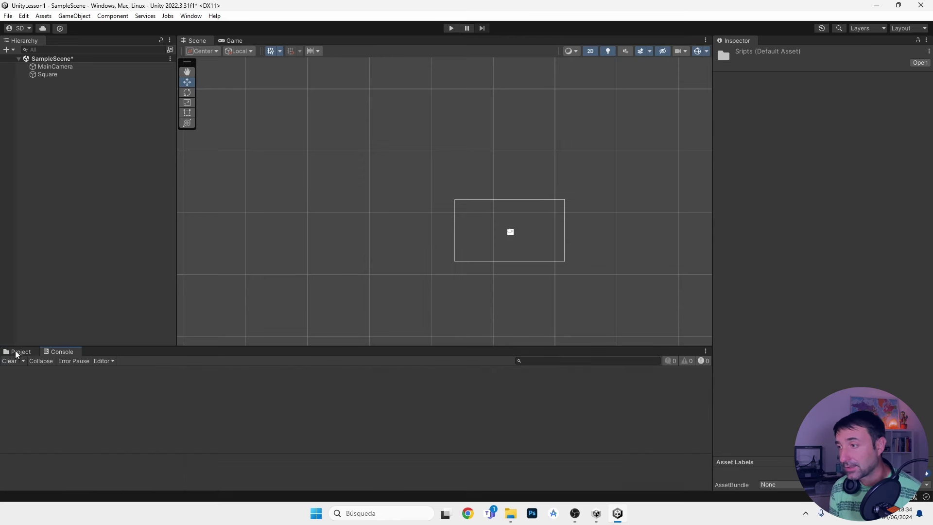
pyautogui.click(18, 352)
pyautogui.click(65, 352)
pyautogui.click(29, 351)
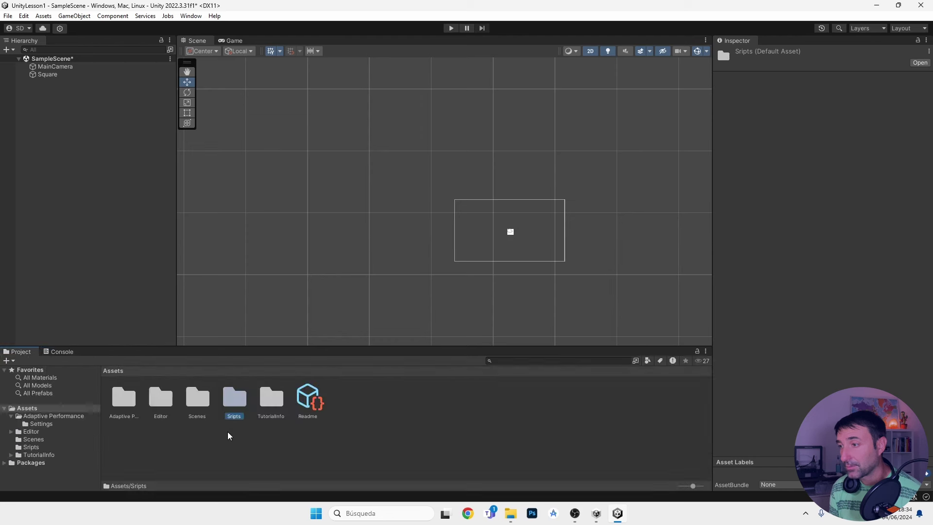
# - Open the Scenes folder and select, then deselect, the SampleScene asset
pyautogui.doubleClick(199, 398)
pyautogui.rightClick(219, 412)
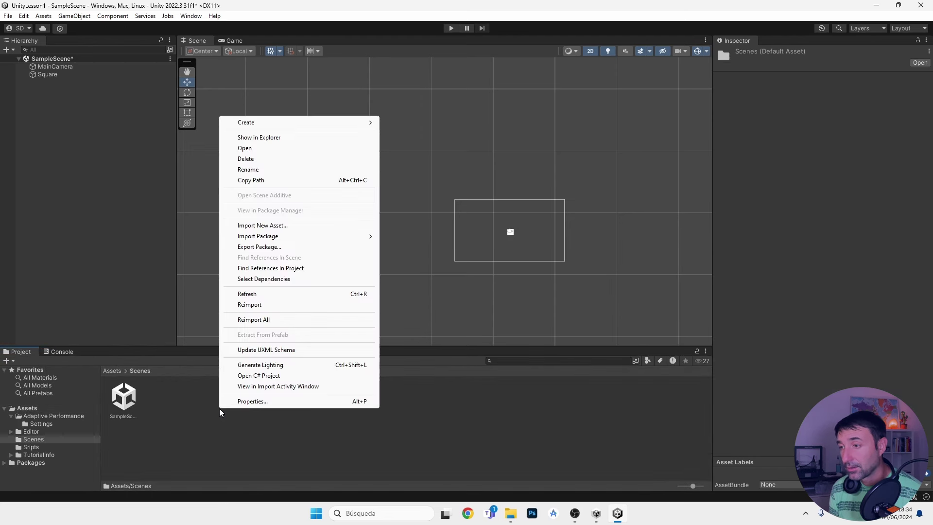
pyautogui.click(188, 407)
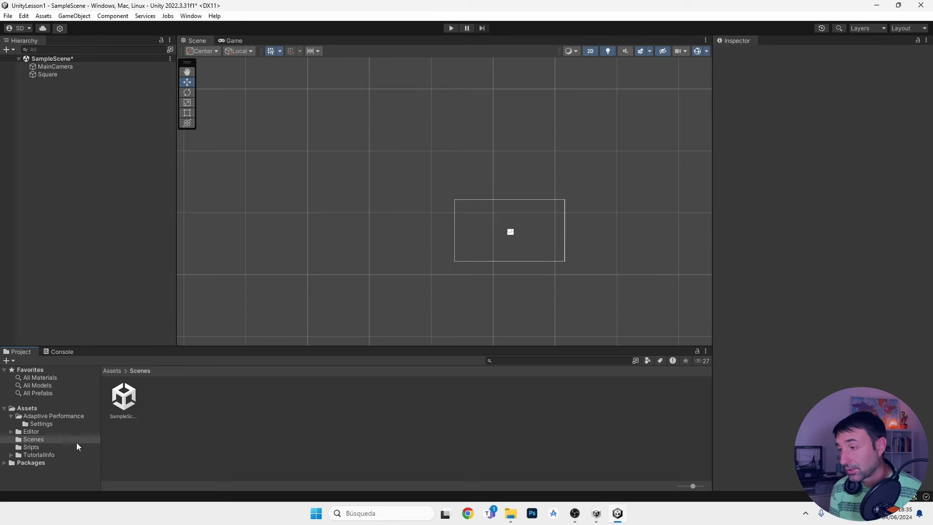
pyautogui.click(122, 405)
pyautogui.click(185, 403)
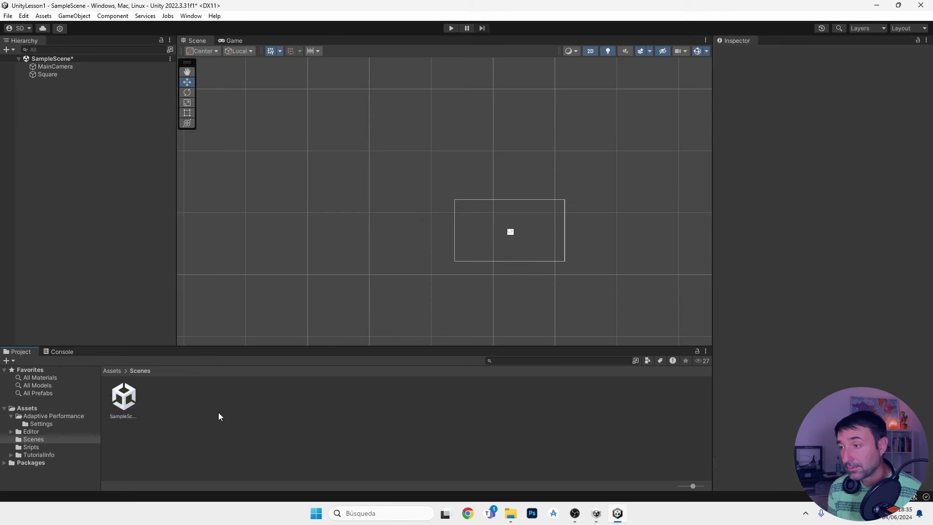
# - Create a new scene asset in Scenes named Level2
pyautogui.rightClick(199, 409)
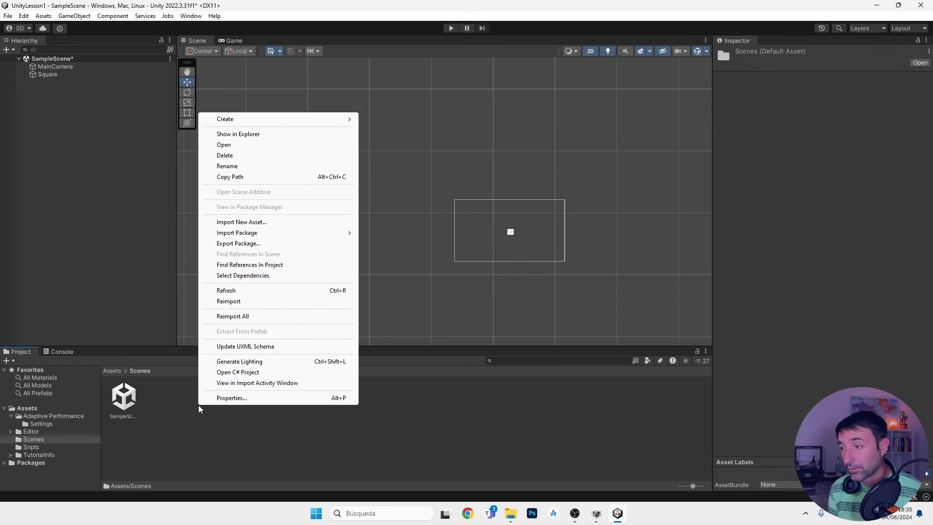
pyautogui.moveTo(240, 119)
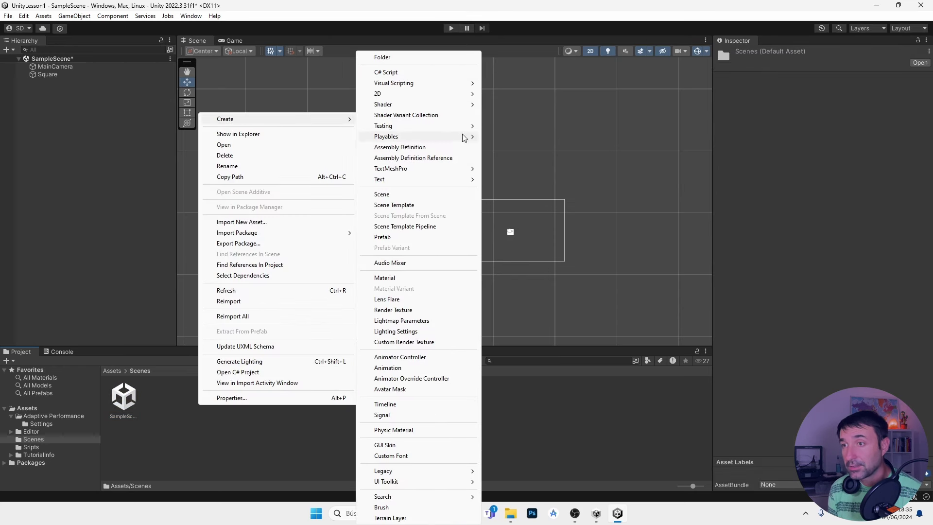
pyautogui.click(406, 195)
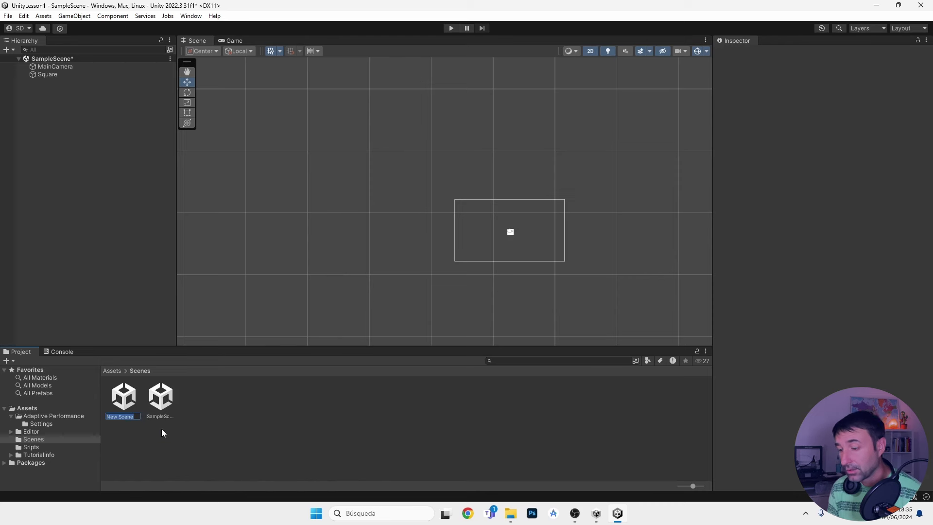
pyautogui.write('Level2')
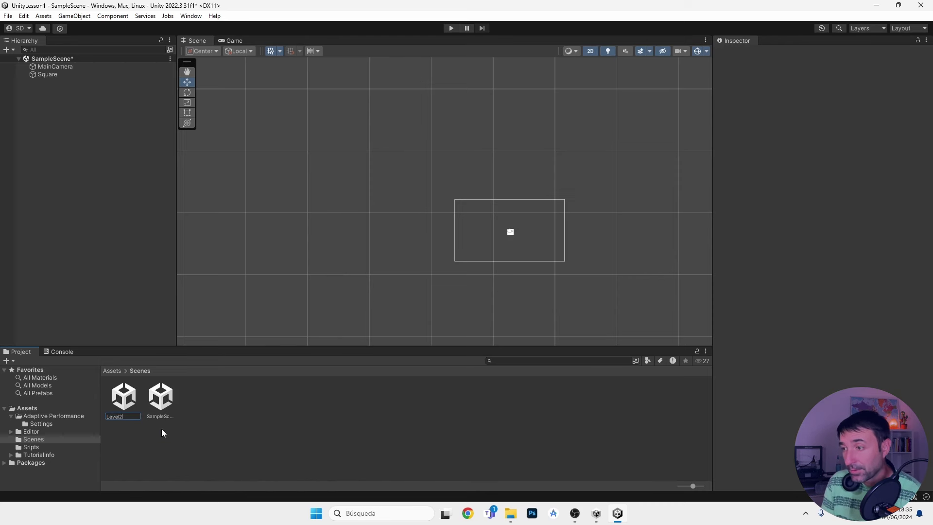
pyautogui.press('Return')
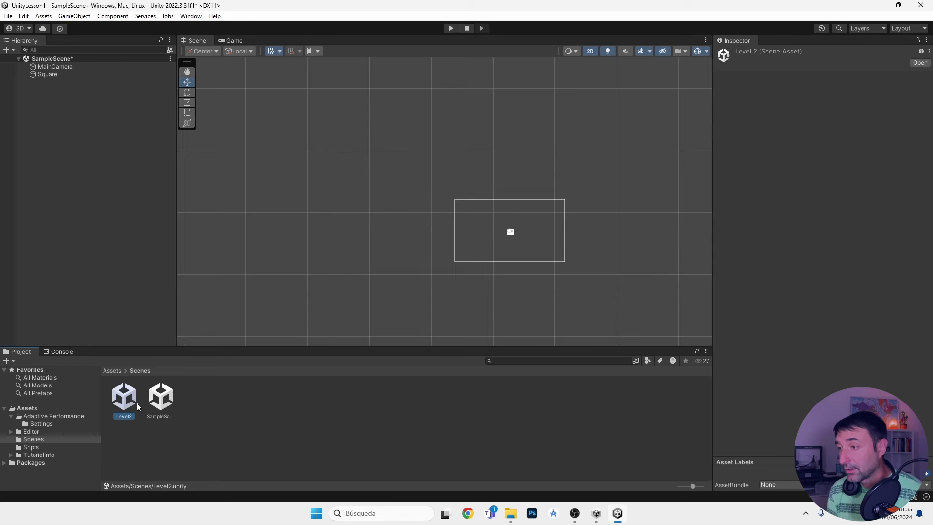
# - Open the Level2 scene, saving the SampleScene changes when prompted
pyautogui.doubleClick(126, 396)
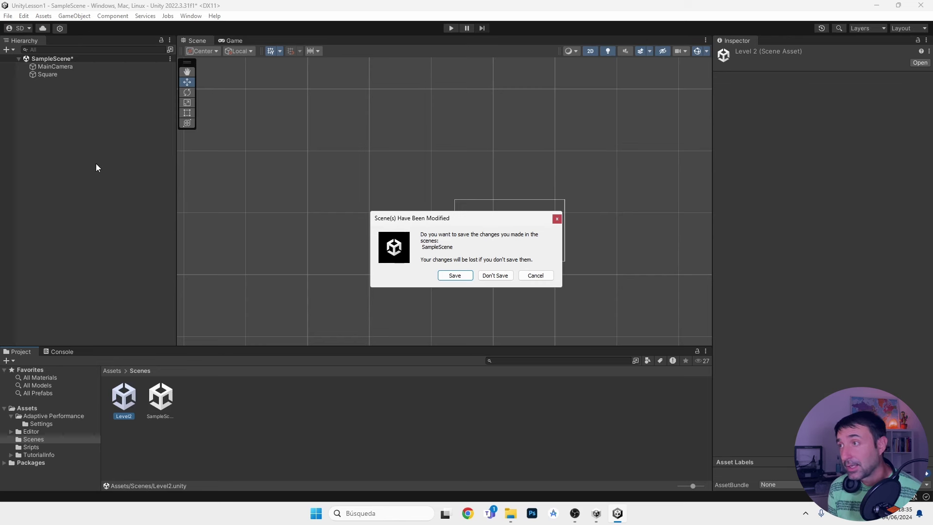
pyautogui.click(465, 278)
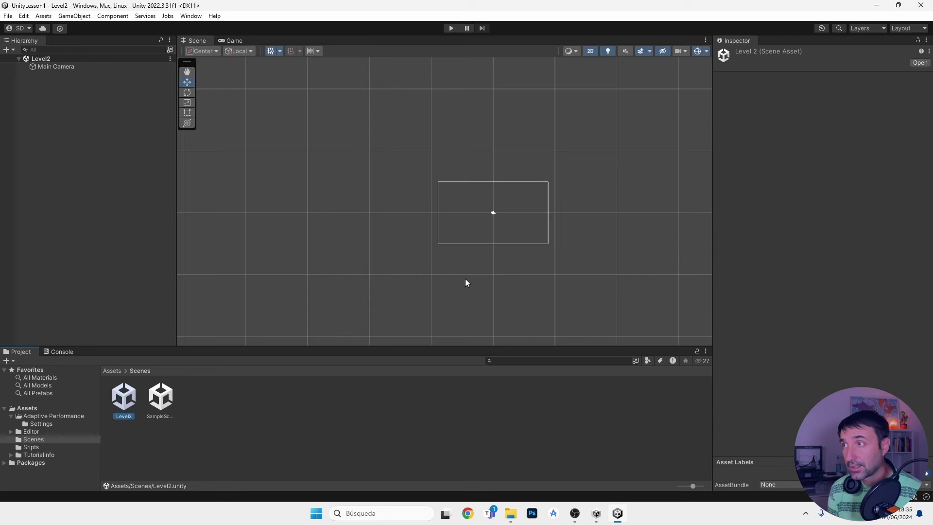
pyautogui.scroll(3, 571, 228)
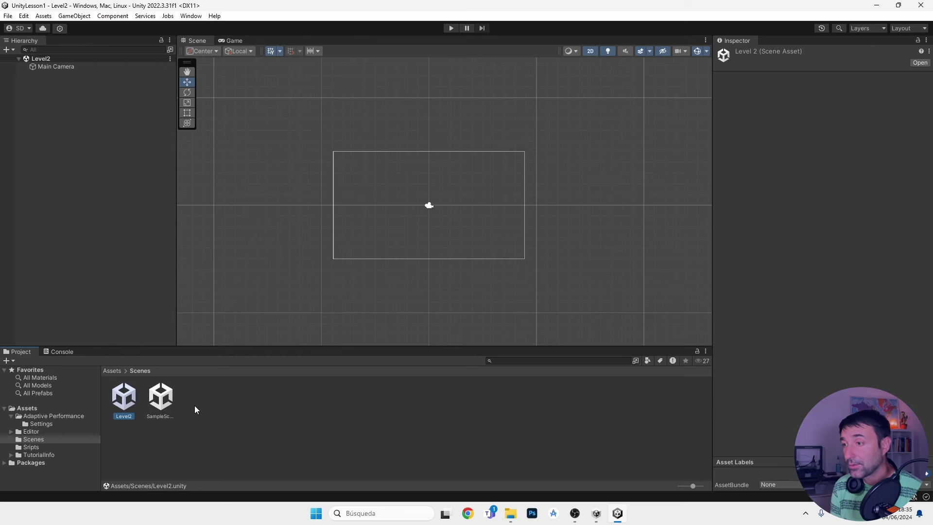
pyautogui.click(163, 406)
pyautogui.click(141, 411)
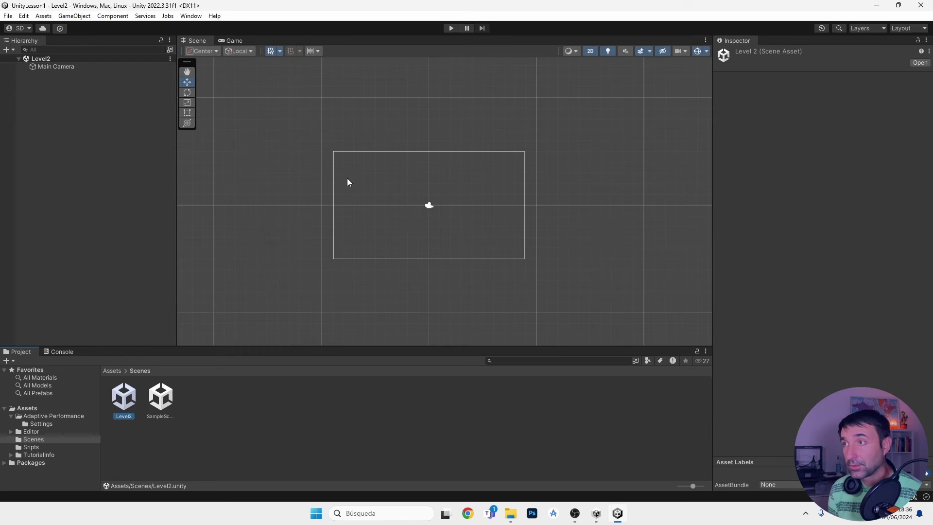
# - Preview Level2's empty blue camera view in the Game tab, then return to the Scene view
pyautogui.click(235, 41)
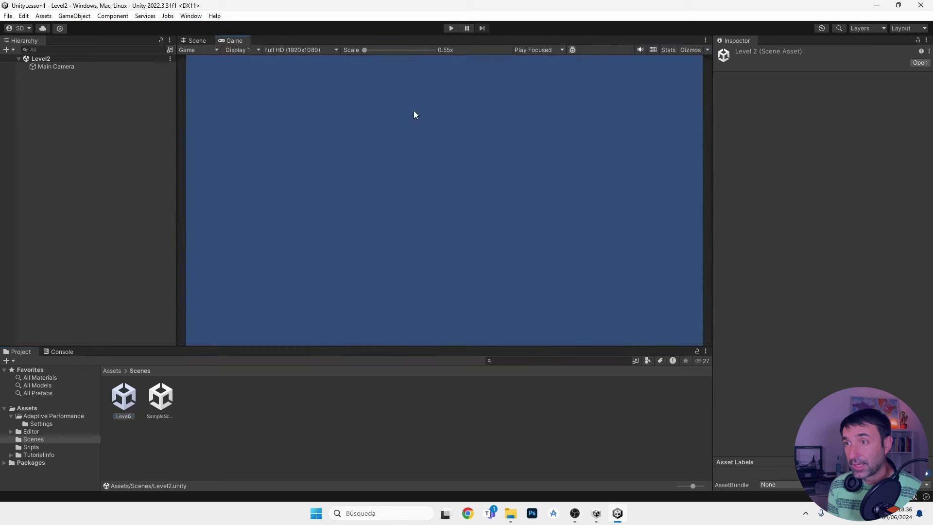
pyautogui.click(196, 41)
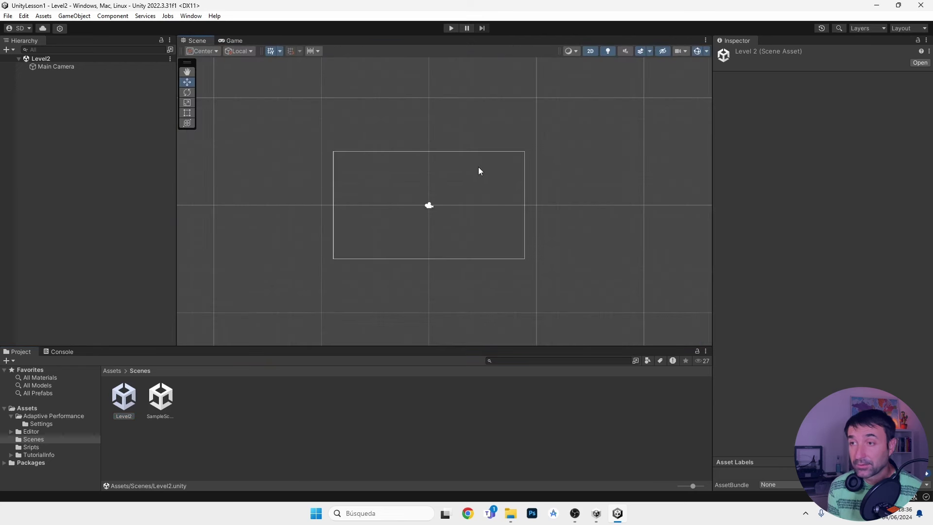
pyautogui.scroll(-2, 318, 196)
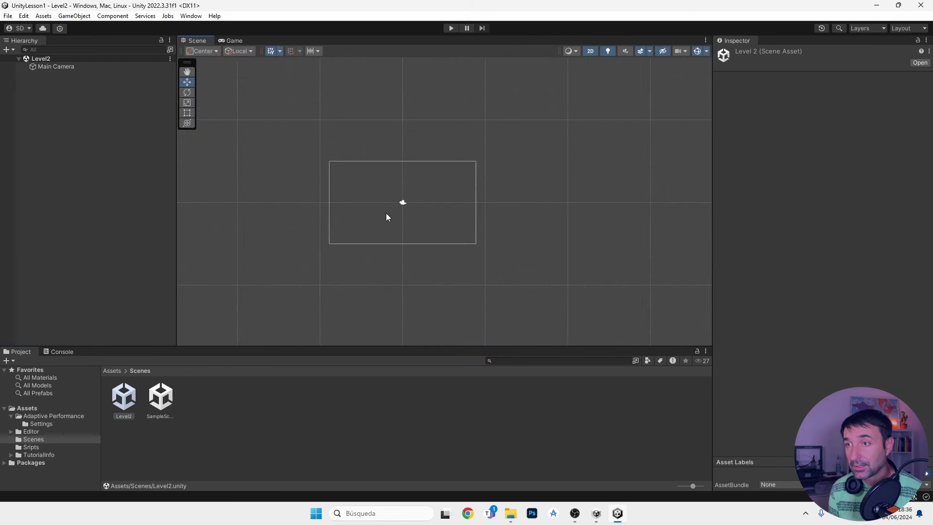
pyautogui.scroll(-2, 387, 216)
pyautogui.scroll(1, 443, 234)
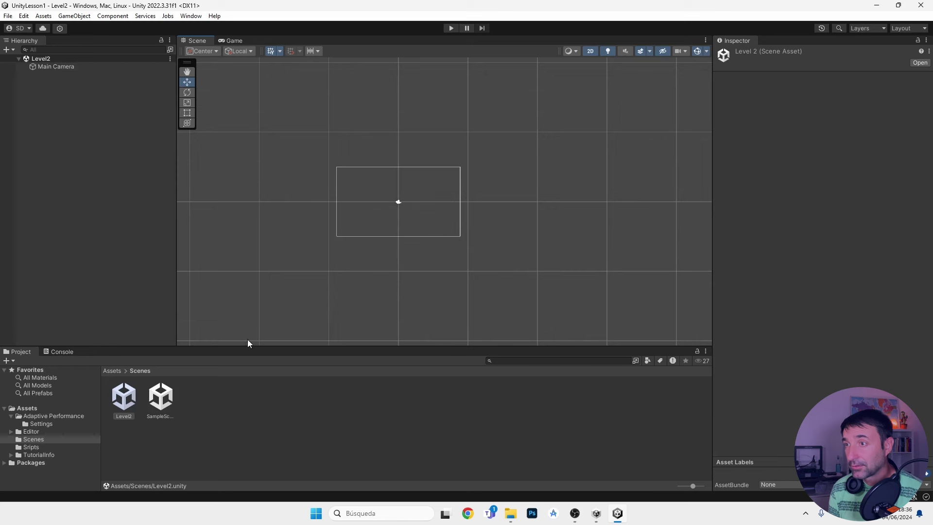
# - Reopen SampleScene and nudge the Square up inside the camera frame
pyautogui.doubleClick(168, 401)
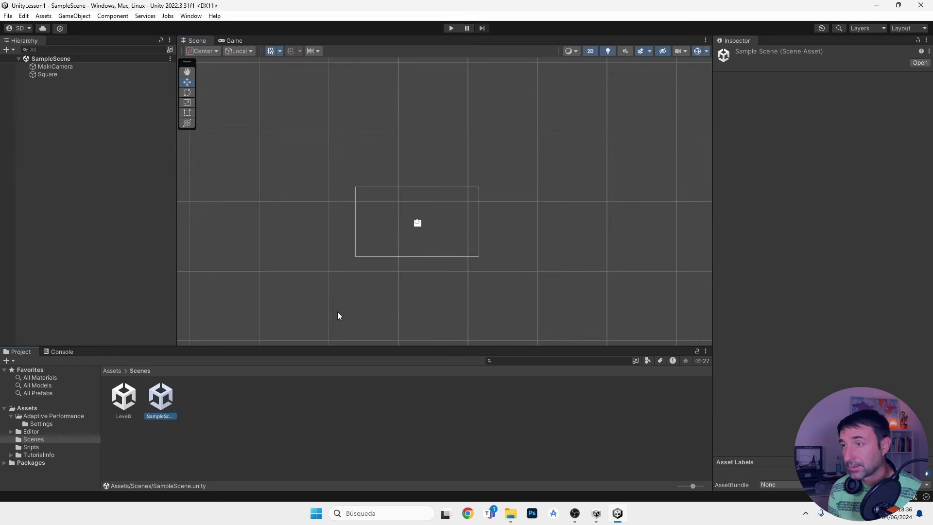
pyautogui.scroll(2, 464, 254)
pyautogui.scroll(2, 403, 221)
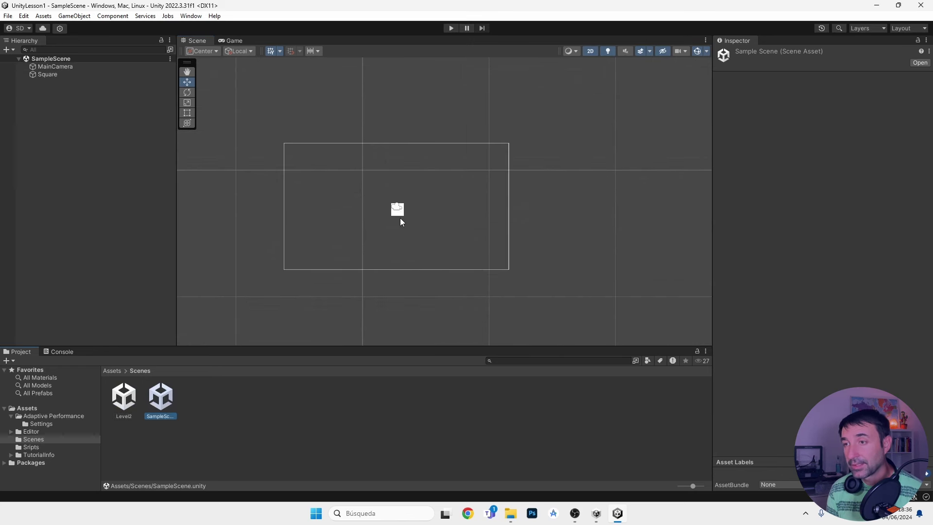
pyautogui.click(400, 214)
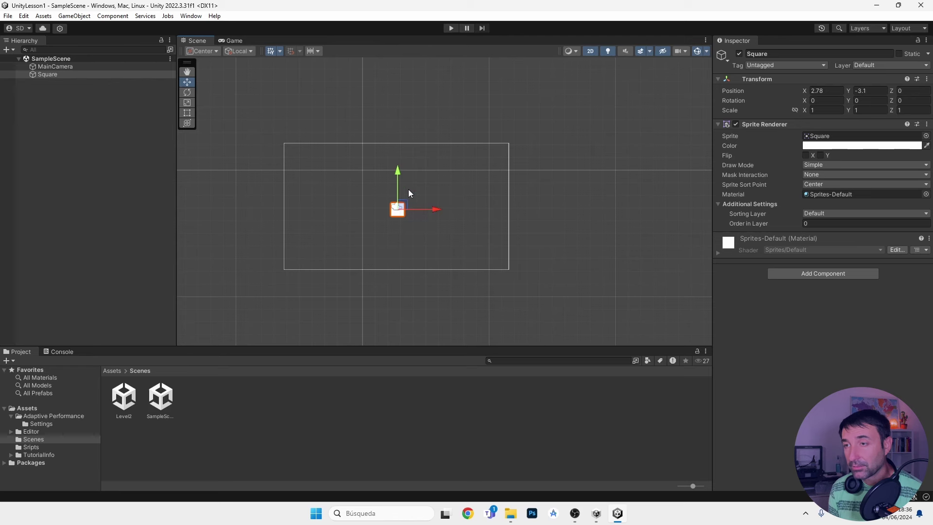
pyautogui.moveTo(397, 171); pyautogui.dragTo(397, 153)
pyautogui.click(535, 223)
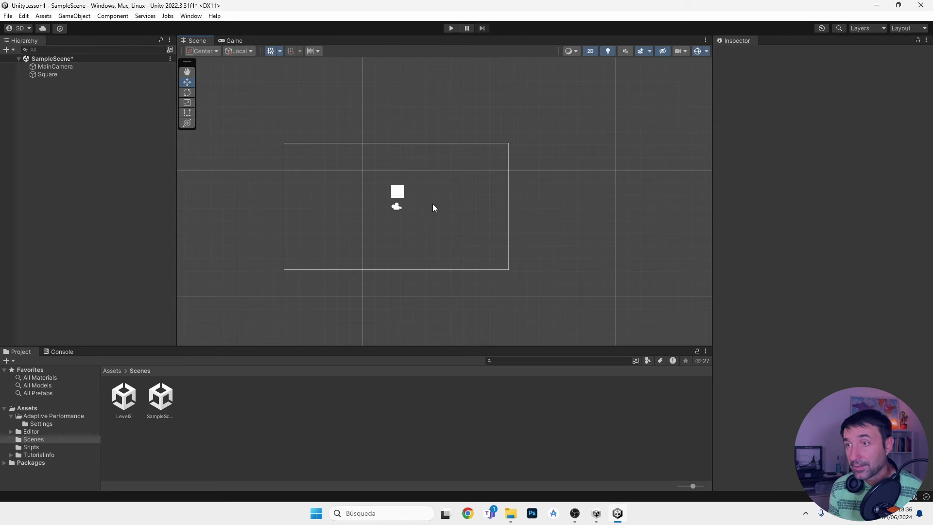
# - Drag the Square left and down to the frame's lower-left corner at X -5.21, Y -5.06
pyautogui.click(400, 193)
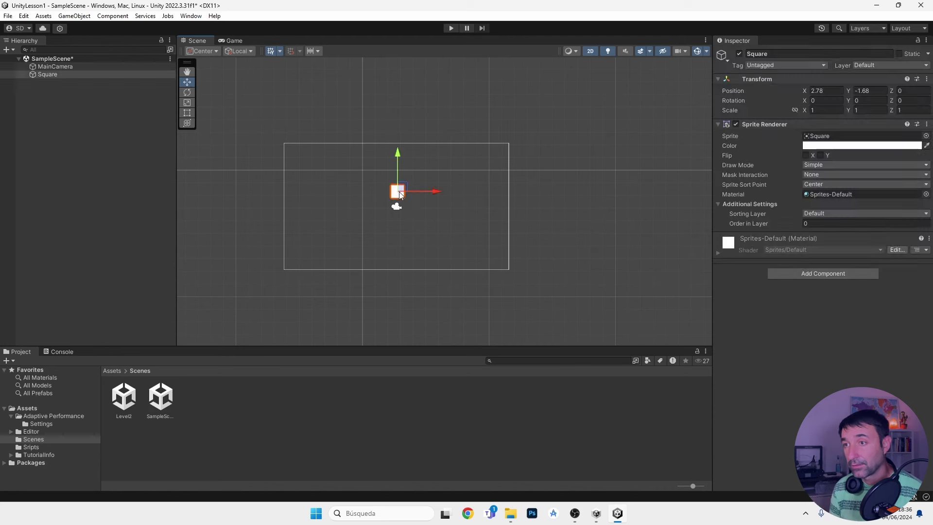
pyautogui.moveTo(437, 192); pyautogui.dragTo(337, 192)
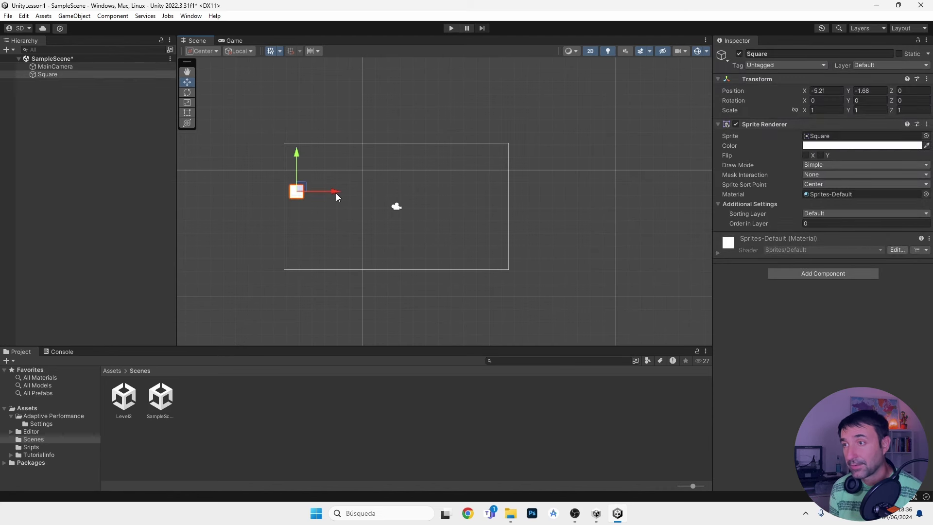
pyautogui.moveTo(298, 154); pyautogui.dragTo(299, 196)
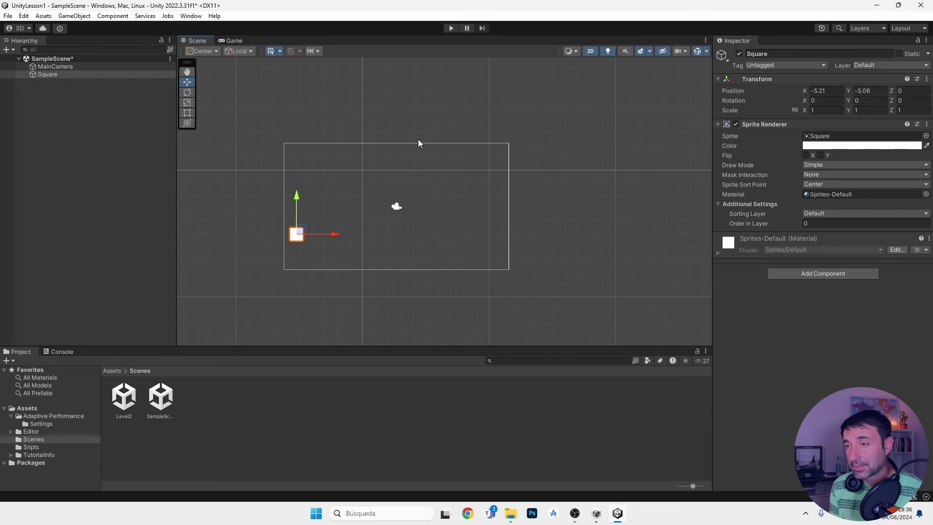
pyautogui.scroll(-3, 523, 228)
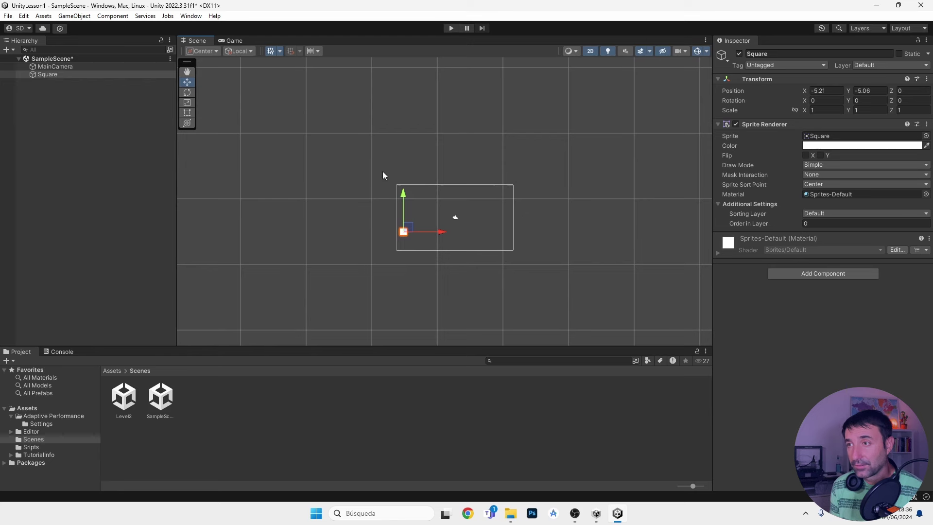
pyautogui.scroll(3, 570, 227)
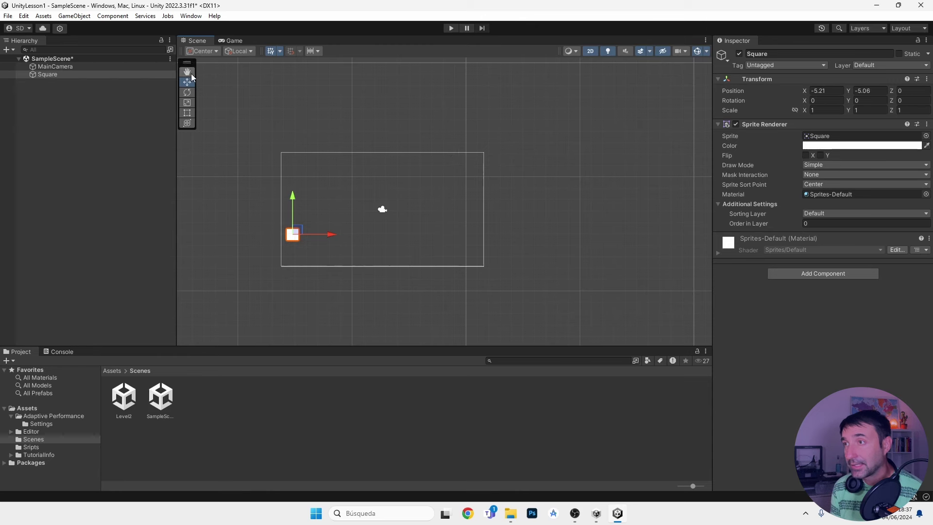
pyautogui.moveTo(187, 63)
pyautogui.mouseDown()
pyautogui.moveTo(563, 106)
pyautogui.moveTo(231, 91)
pyautogui.mouseUp()
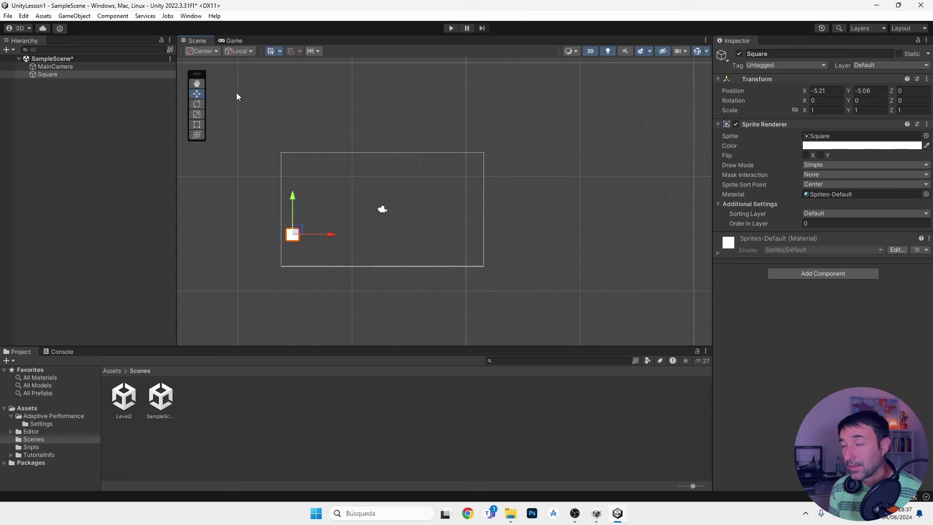
pyautogui.click(194, 86)
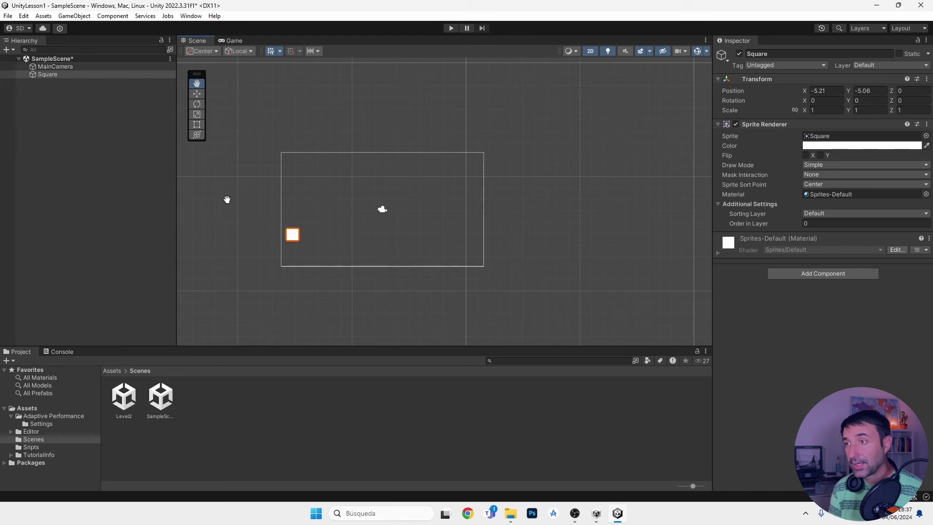
pyautogui.moveTo(230, 198)
pyautogui.mouseDown()
pyautogui.moveTo(412, 193)
pyautogui.moveTo(487, 241)
pyautogui.mouseUp()
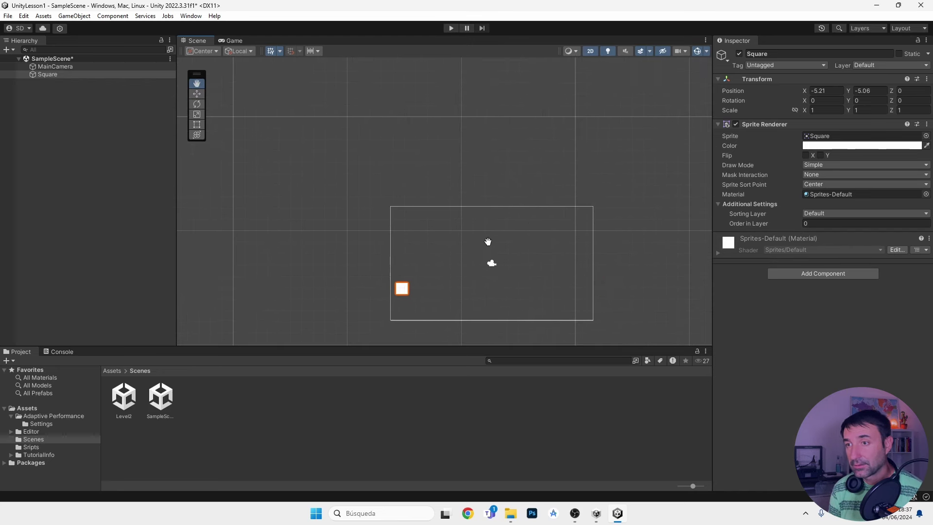
pyautogui.moveTo(413, 288); pyautogui.dragTo(403, 180)
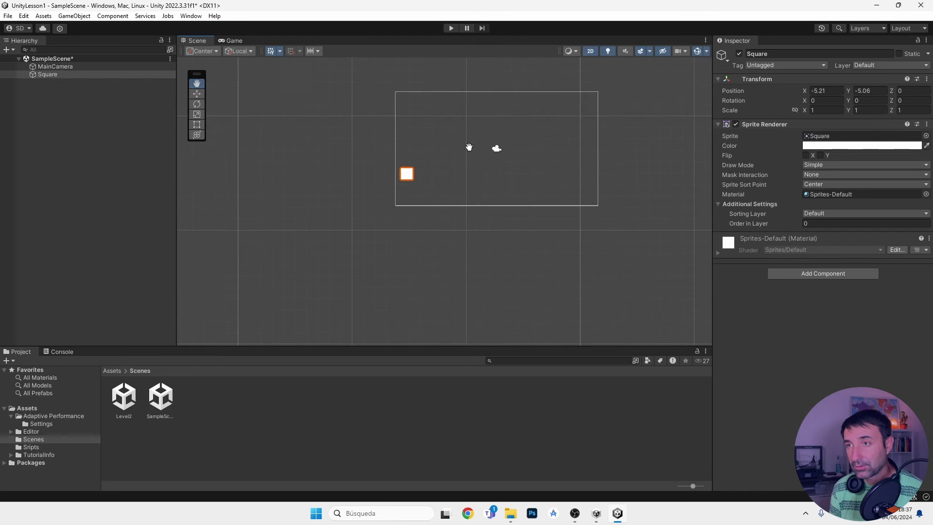
pyautogui.moveTo(469, 147); pyautogui.dragTo(348, 236)
pyautogui.scroll(-4, 347, 235)
pyautogui.scroll(-1, 346, 258)
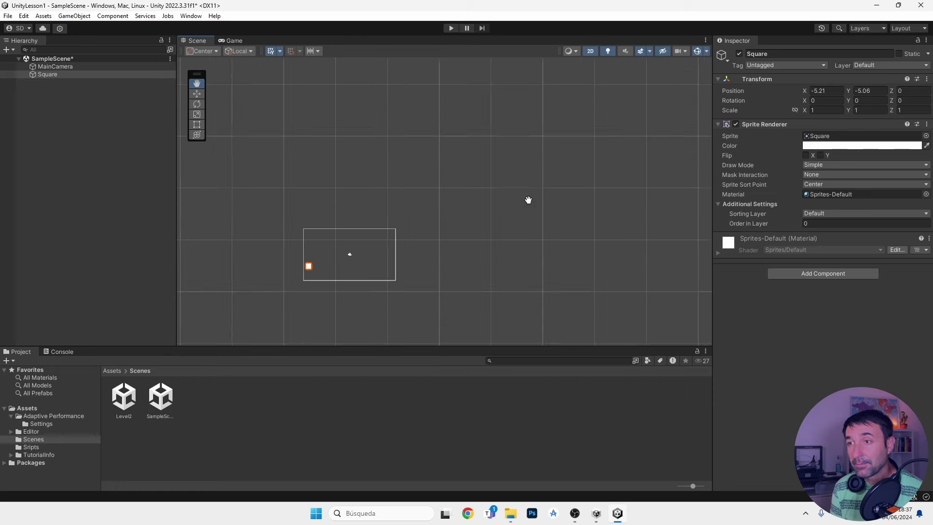
pyautogui.moveTo(594, 160)
pyautogui.mouseDown()
pyautogui.moveTo(523, 218)
pyautogui.moveTo(621, 144)
pyautogui.mouseUp()
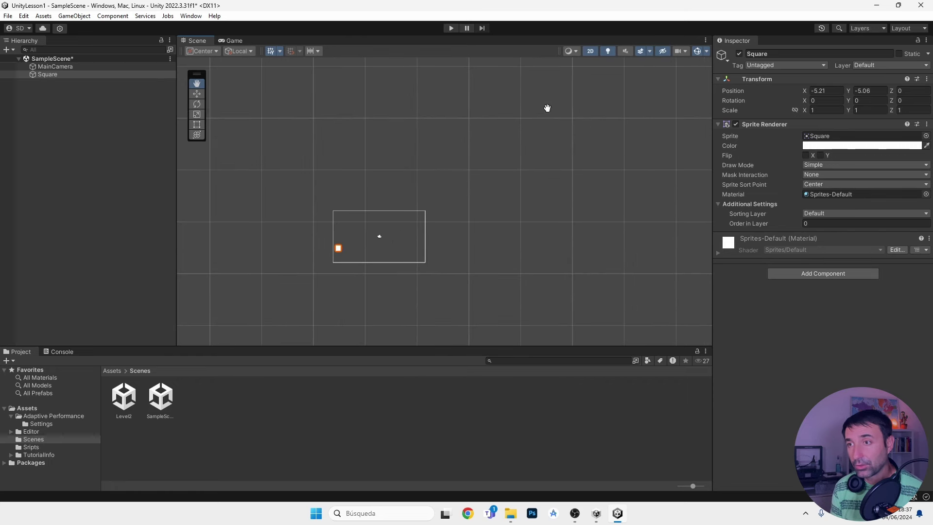
pyautogui.scroll(-1, 454, 158)
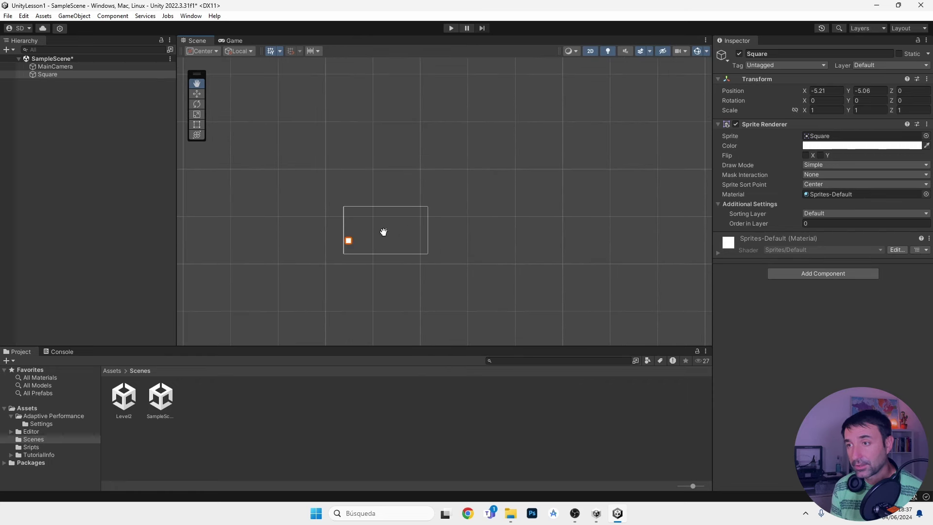
pyautogui.scroll(3, 396, 248)
pyautogui.scroll(2, 398, 248)
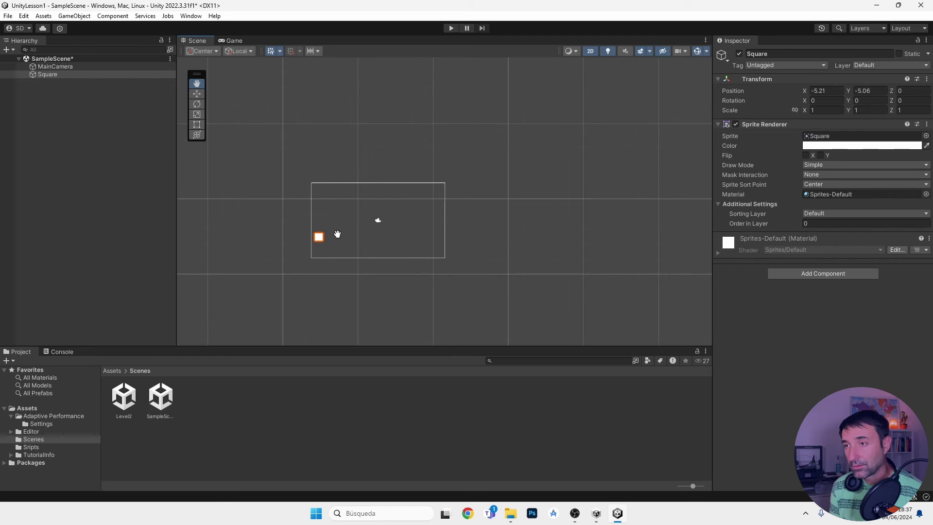
pyautogui.scroll(-1, 398, 240)
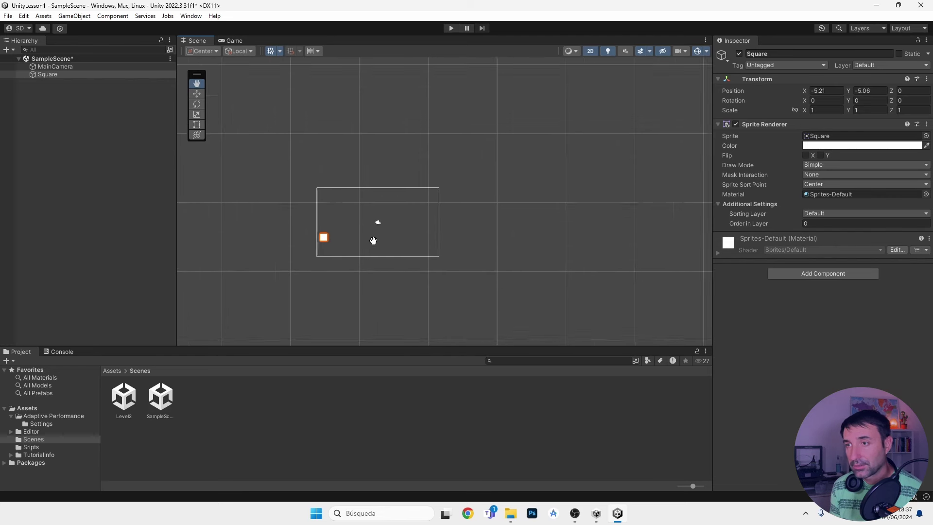
pyautogui.scroll(-4, 383, 258)
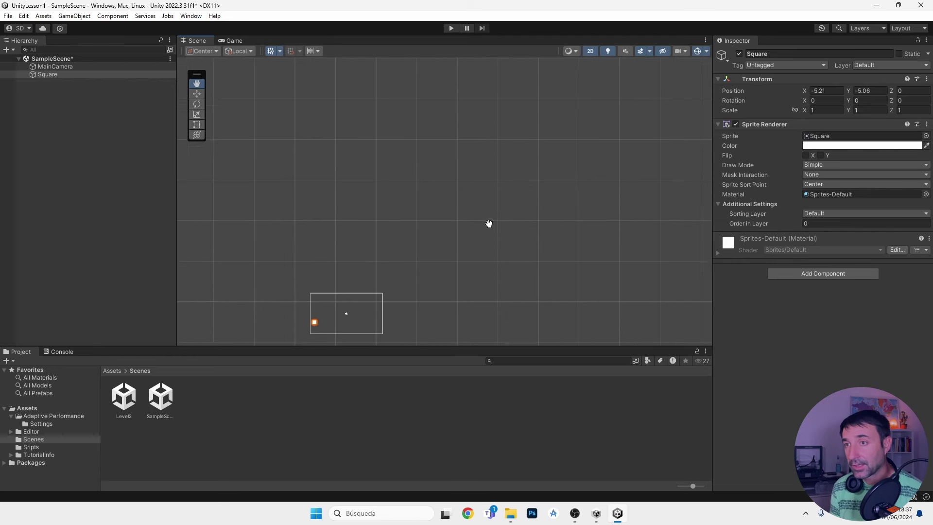
pyautogui.moveTo(506, 134); pyautogui.dragTo(489, 223)
pyautogui.moveTo(408, 189); pyautogui.dragTo(437, 187)
pyautogui.moveTo(309, 165)
pyautogui.mouseDown()
pyautogui.moveTo(363, 132)
pyautogui.moveTo(328, 151)
pyautogui.mouseUp()
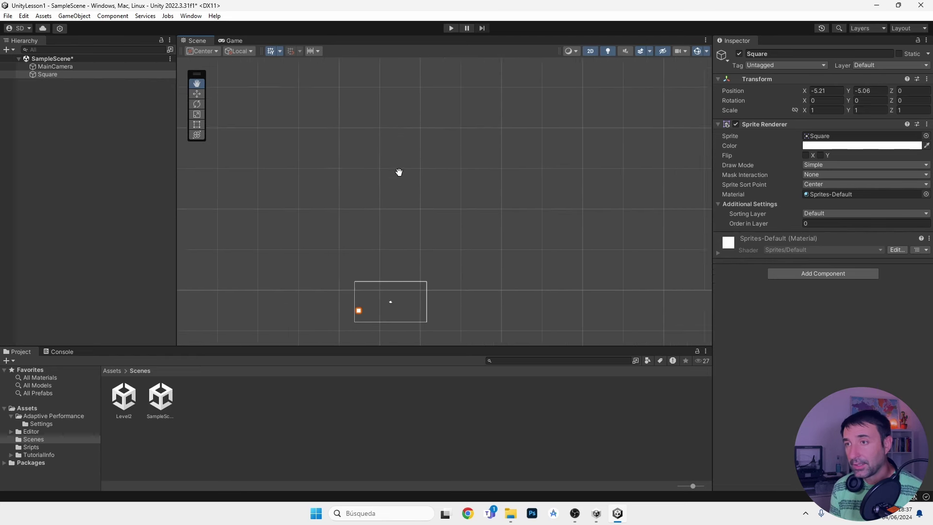
pyautogui.moveTo(398, 171); pyautogui.dragTo(338, 200)
pyautogui.moveTo(424, 217); pyautogui.dragTo(456, 73)
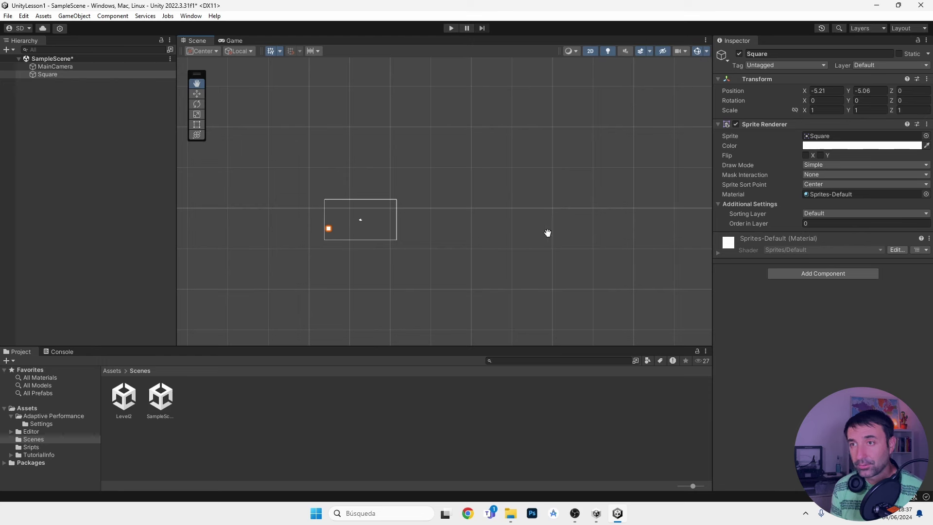
pyautogui.moveTo(312, 279)
pyautogui.mouseDown()
pyautogui.moveTo(383, 227)
pyautogui.moveTo(348, 246)
pyautogui.mouseUp()
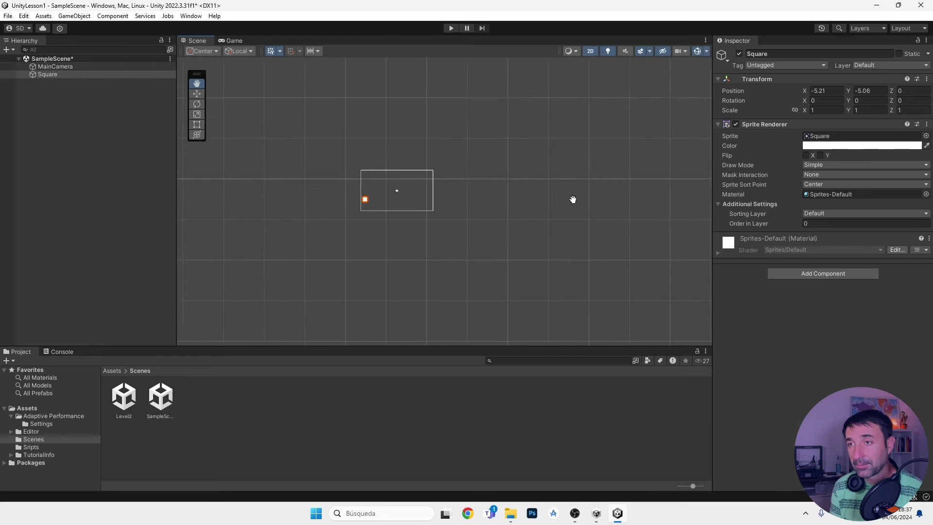
pyautogui.moveTo(429, 206)
pyautogui.mouseDown()
pyautogui.moveTo(325, 265)
pyautogui.moveTo(512, 189)
pyautogui.mouseUp()
pyautogui.moveTo(447, 151); pyautogui.dragTo(366, 189)
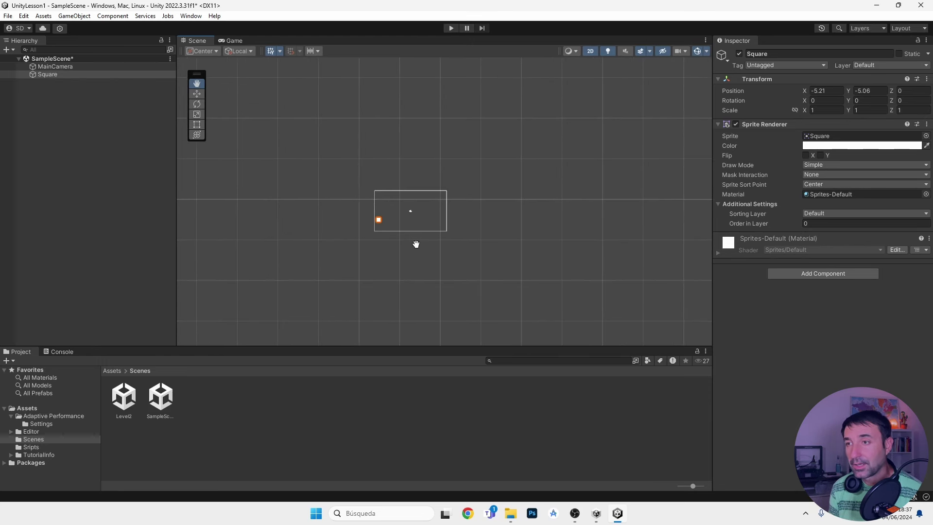
pyautogui.scroll(2, 424, 231)
pyautogui.scroll(2, 410, 183)
pyautogui.scroll(-2, 392, 188)
pyautogui.scroll(-2, 399, 179)
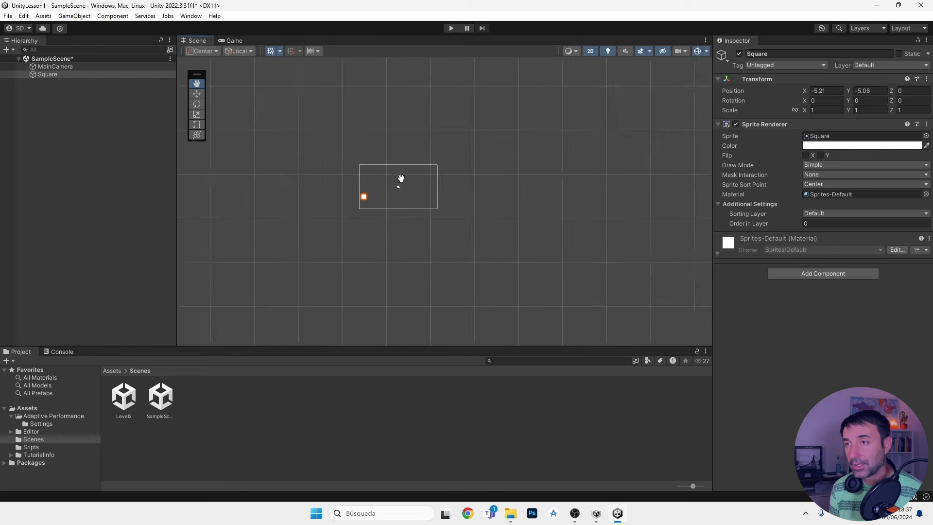
pyautogui.scroll(3, 389, 204)
pyautogui.scroll(1, 373, 206)
pyautogui.scroll(2, 349, 236)
pyautogui.scroll(2, 347, 214)
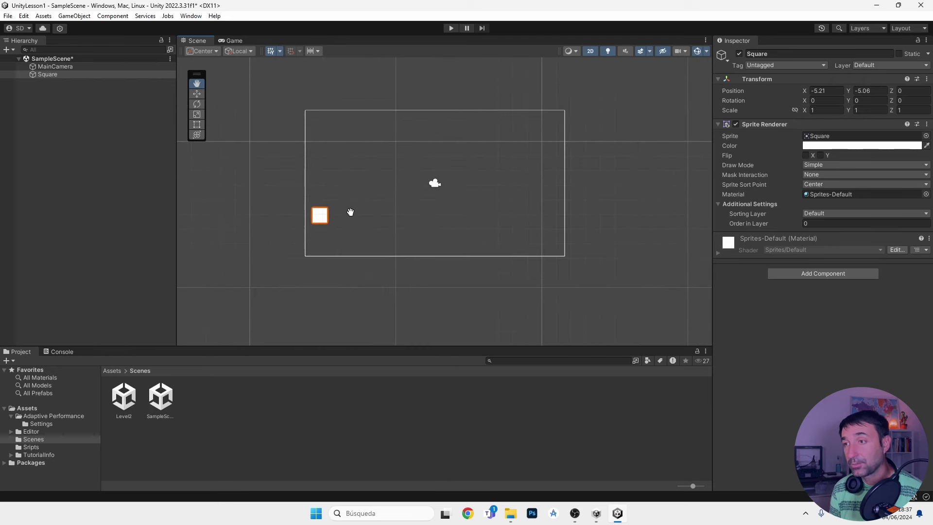
pyautogui.click(197, 94)
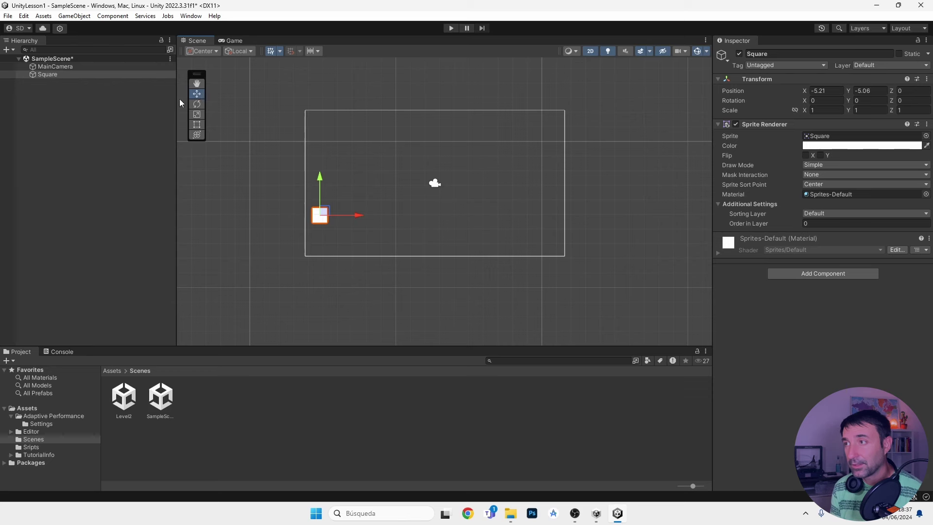
# - Switch the selection between MainCamera and Square in the Hierarchy and Scene view
pyautogui.click(65, 67)
pyautogui.click(57, 75)
pyautogui.press('Up')
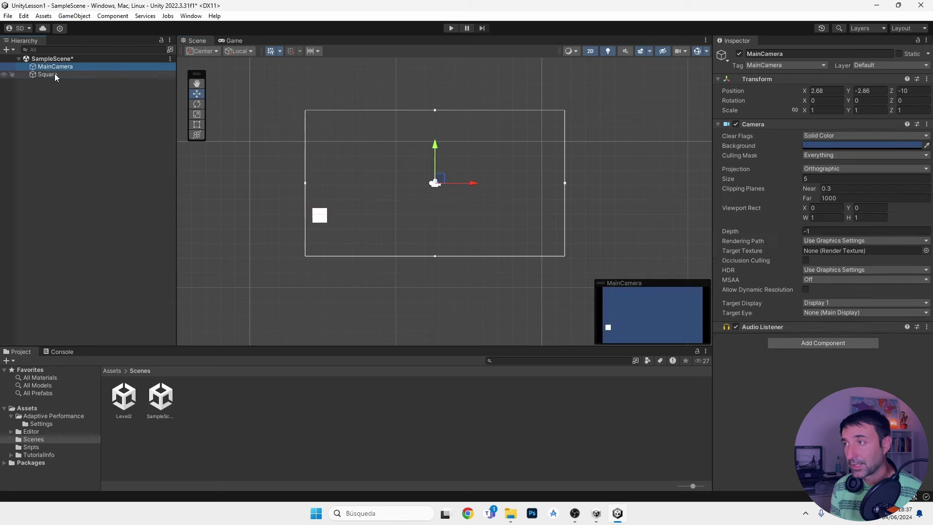
pyautogui.click(54, 75)
pyautogui.click(434, 183)
pyautogui.hotkey('ctrl', 'z')
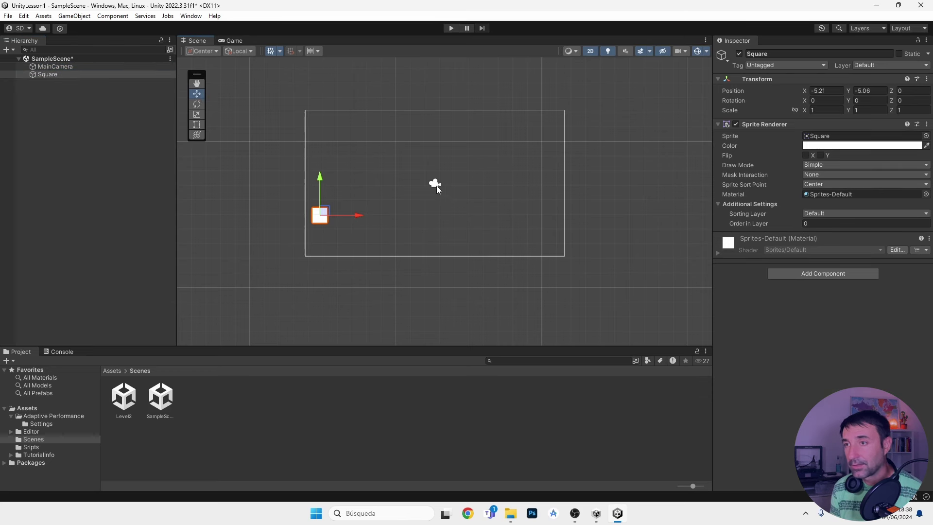
# - Move the Square up and slightly right to X -4.97, Y -3.66
pyautogui.click(436, 184)
pyautogui.click(325, 218)
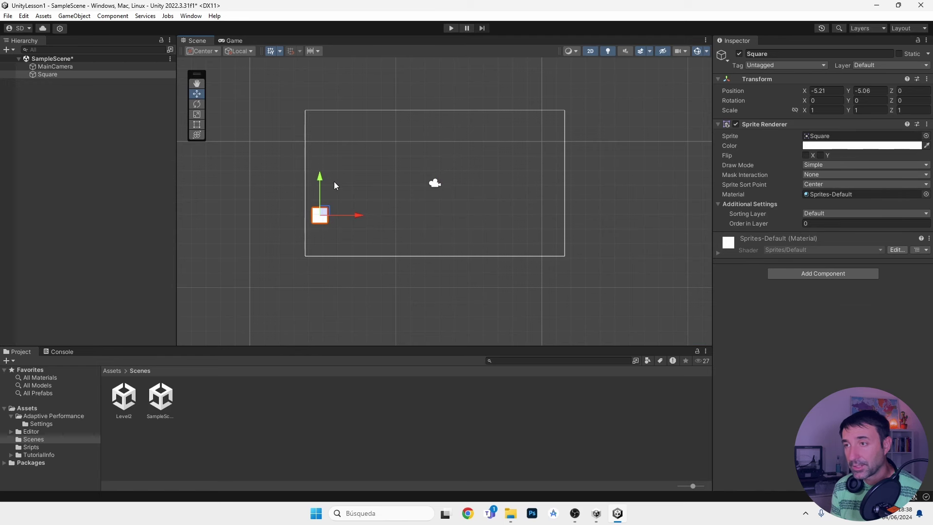
pyautogui.moveTo(322, 182); pyautogui.dragTo(322, 161)
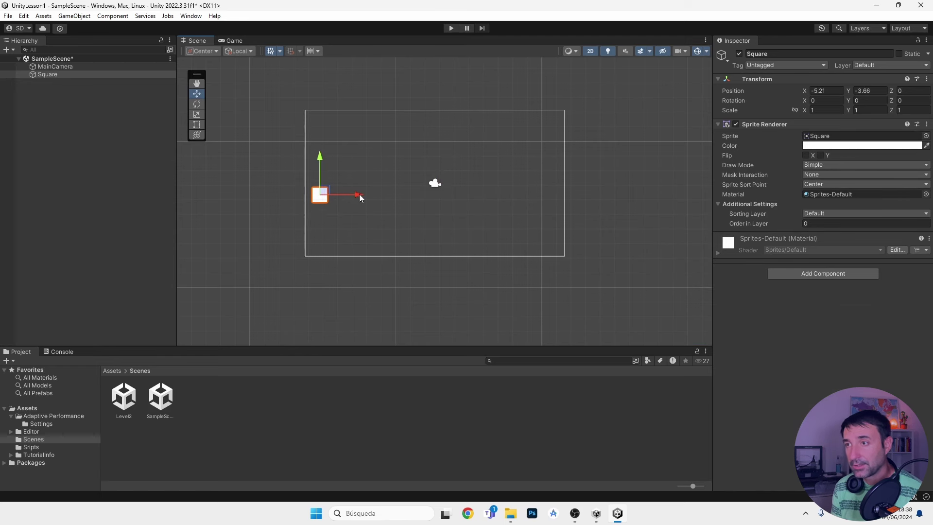
pyautogui.moveTo(358, 200)
pyautogui.mouseDown()
pyautogui.moveTo(333, 202)
pyautogui.moveTo(643, 201)
pyautogui.moveTo(364, 197)
pyautogui.mouseUp()
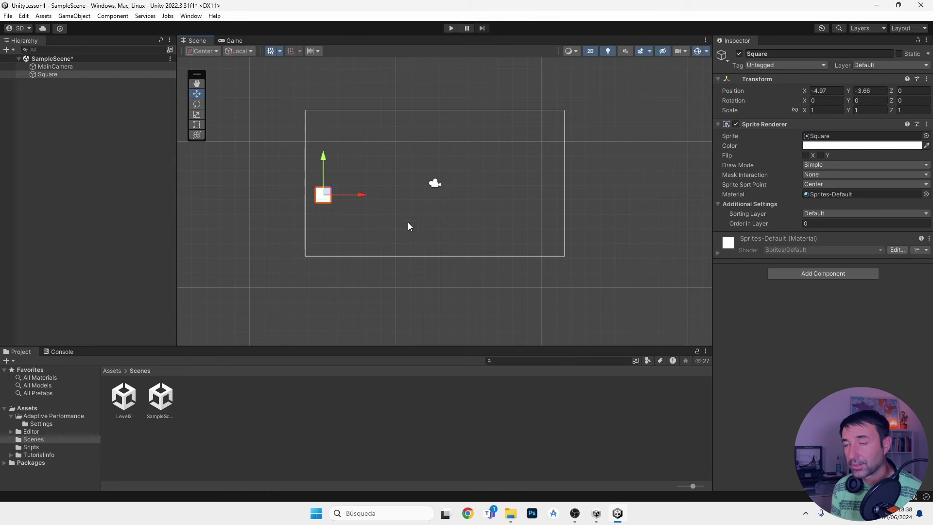
# - Add a white Circle sprite from GameObject > 2D Object > Sprites
pyautogui.click(74, 16)
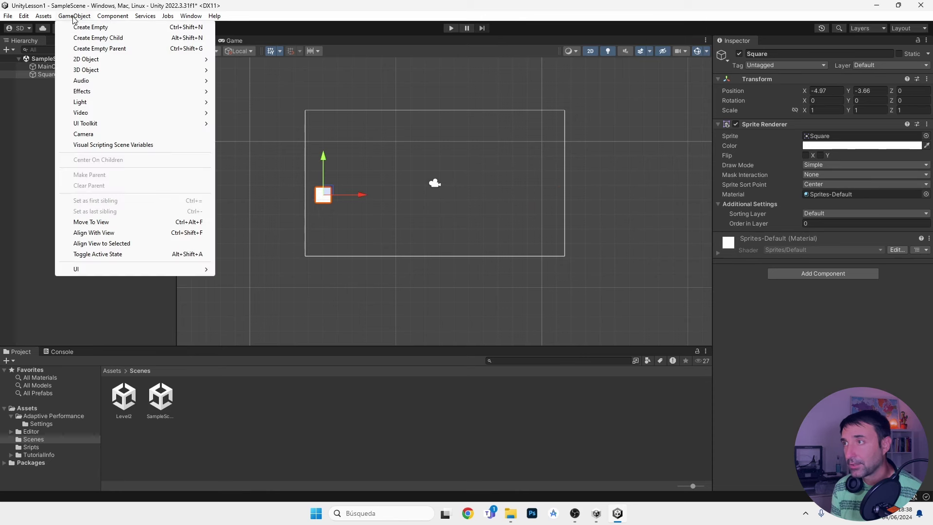
pyautogui.moveTo(90, 59)
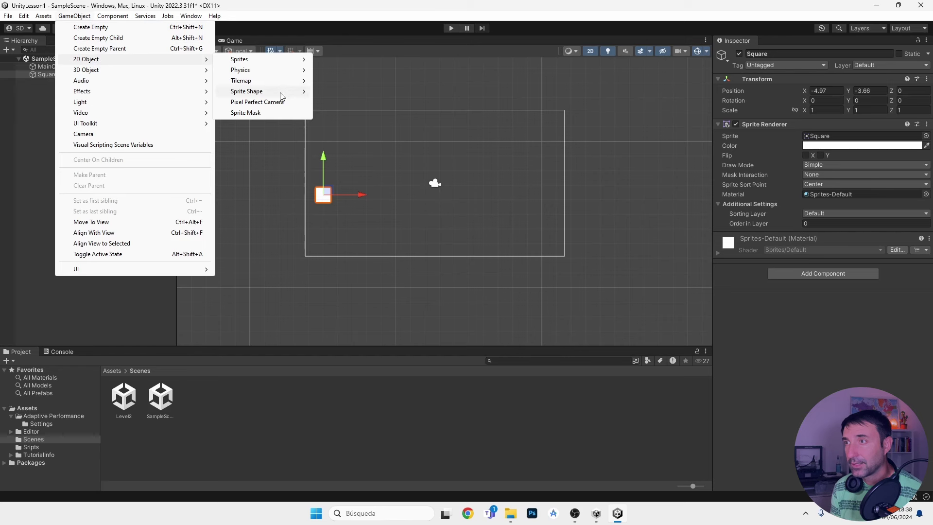
pyautogui.moveTo(260, 60)
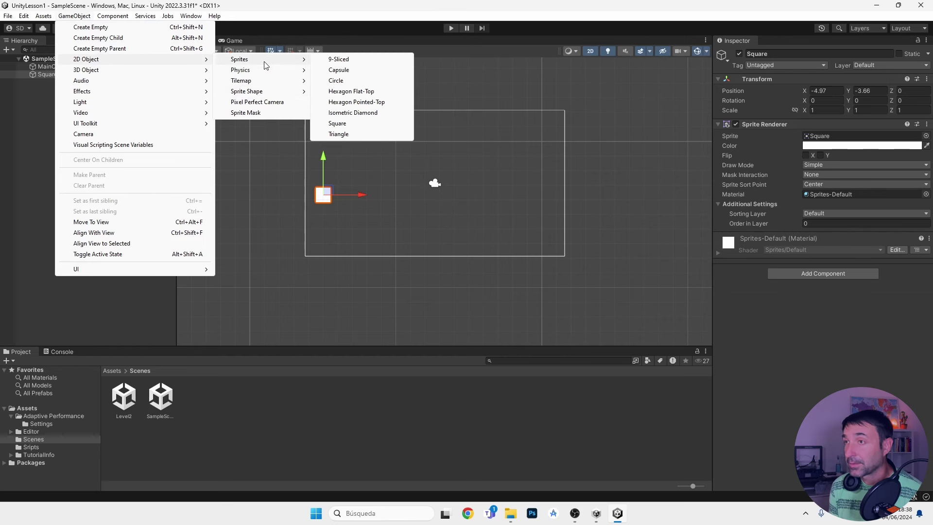
pyautogui.click(353, 82)
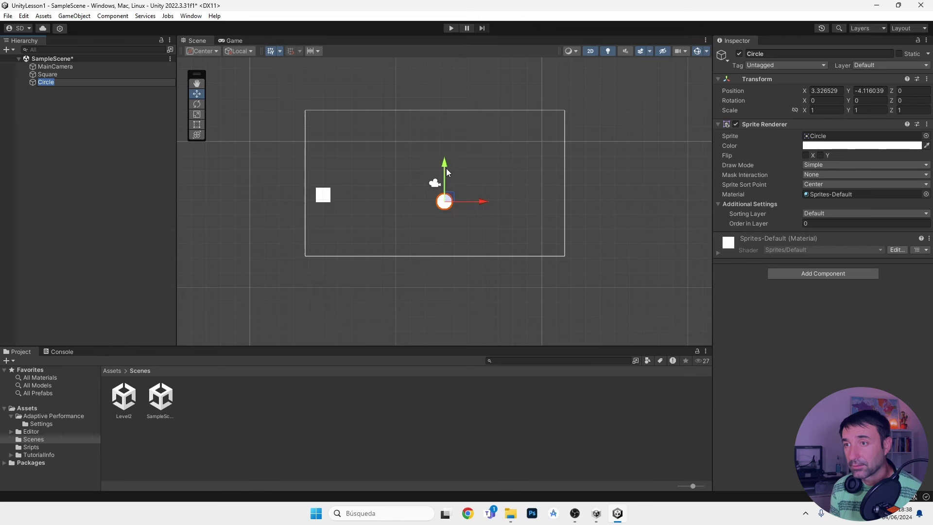
# - Position the Circle at X -2.9, Y -1.45, above and right of the Square
pyautogui.moveTo(446, 168); pyautogui.dragTo(444, 111)
pyautogui.moveTo(483, 144); pyautogui.dragTo(392, 146)
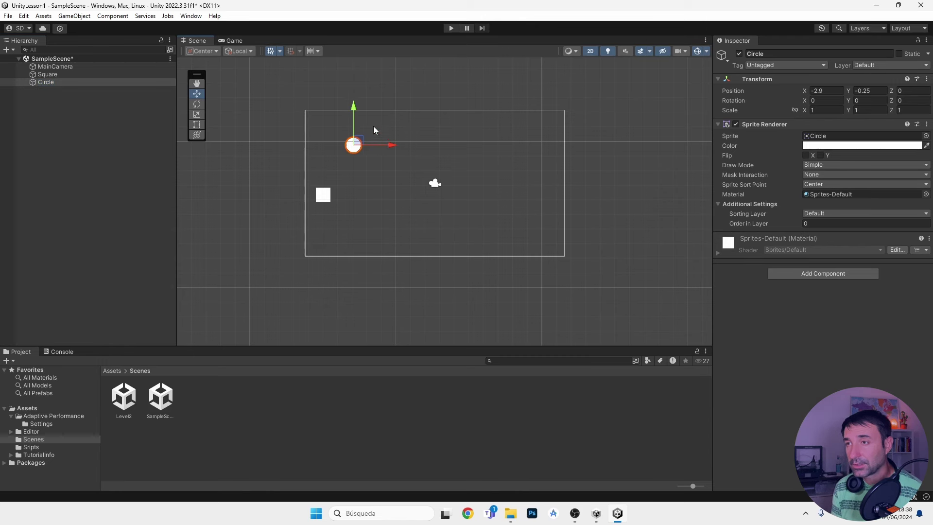
pyautogui.moveTo(353, 106)
pyautogui.mouseDown()
pyautogui.moveTo(348, 138)
pyautogui.moveTo(355, 132)
pyautogui.mouseUp()
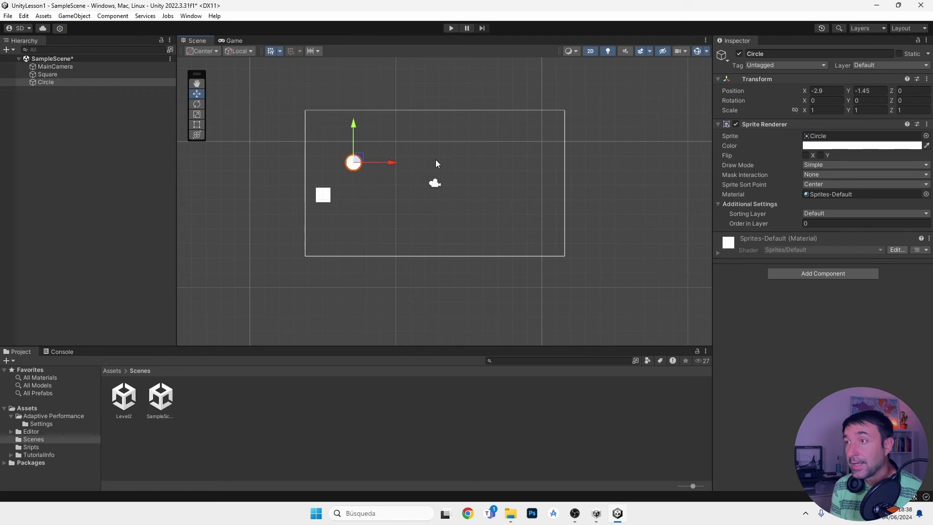
pyautogui.click(321, 198)
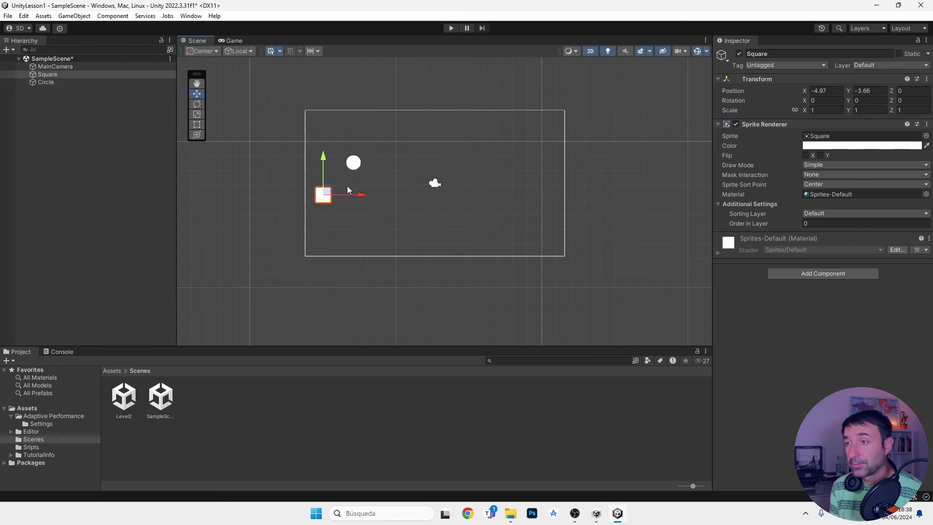
# - Rotate the Square about 23 degrees and tilt the Circle about -29 degrees
pyautogui.click(199, 104)
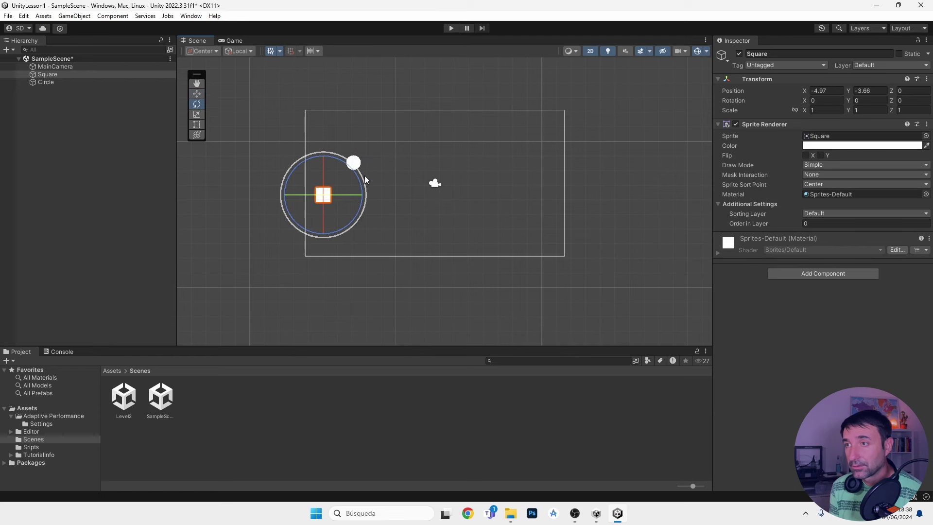
pyautogui.moveTo(364, 177); pyautogui.dragTo(317, 235)
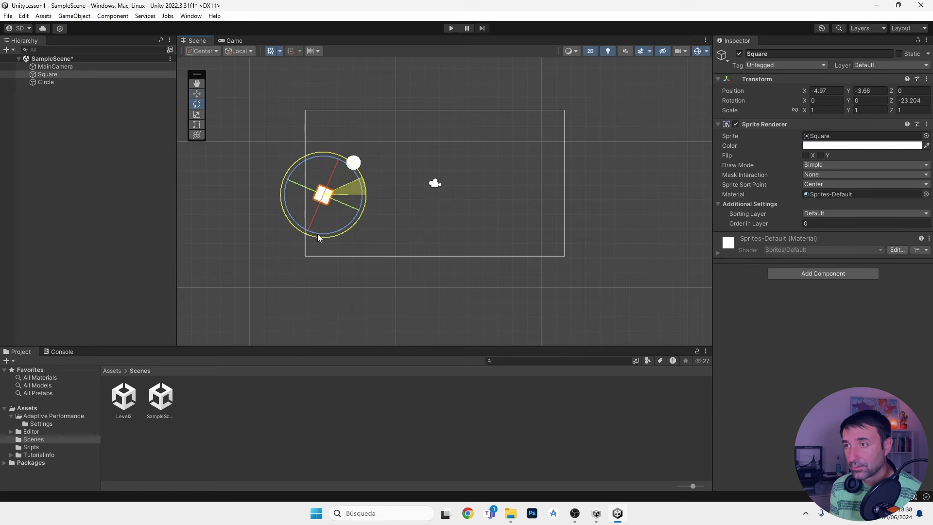
pyautogui.click(405, 243)
pyautogui.click(354, 166)
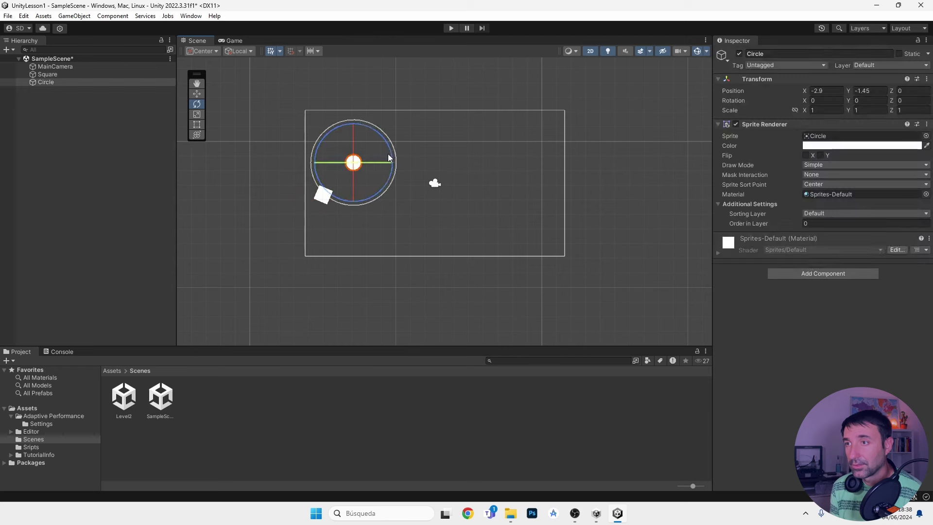
pyautogui.moveTo(396, 155); pyautogui.dragTo(353, 215)
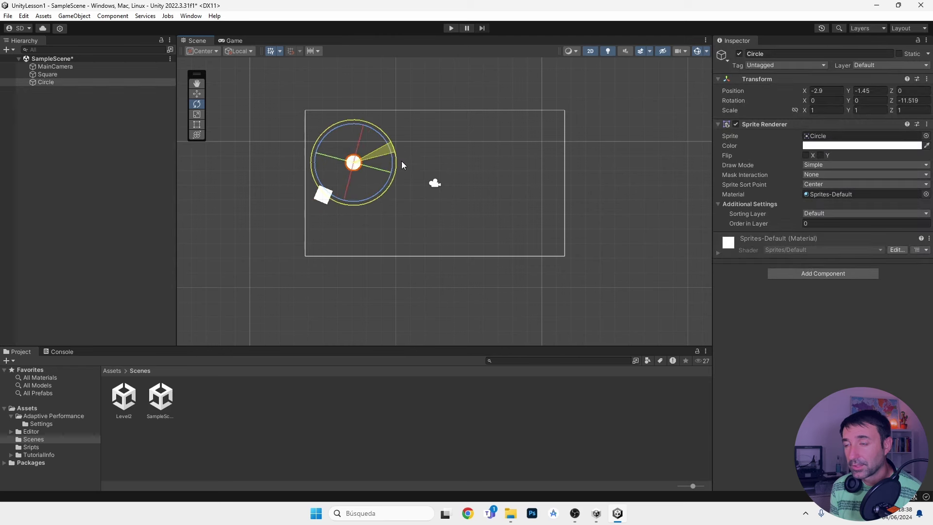
pyautogui.click(351, 233)
# - Turn the Square back to nearly upright and deselect it
pyautogui.click(323, 195)
pyautogui.moveTo(360, 172); pyautogui.dragTo(401, 144)
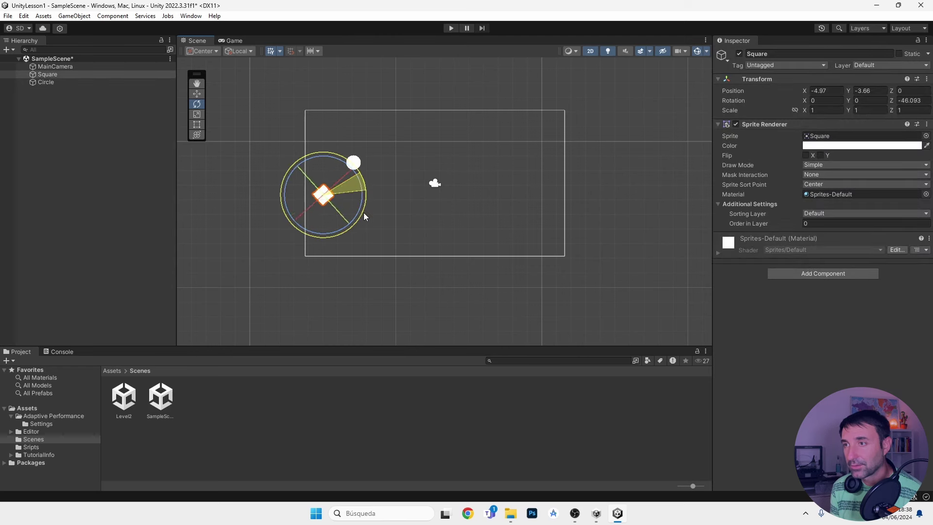
pyautogui.click(401, 147)
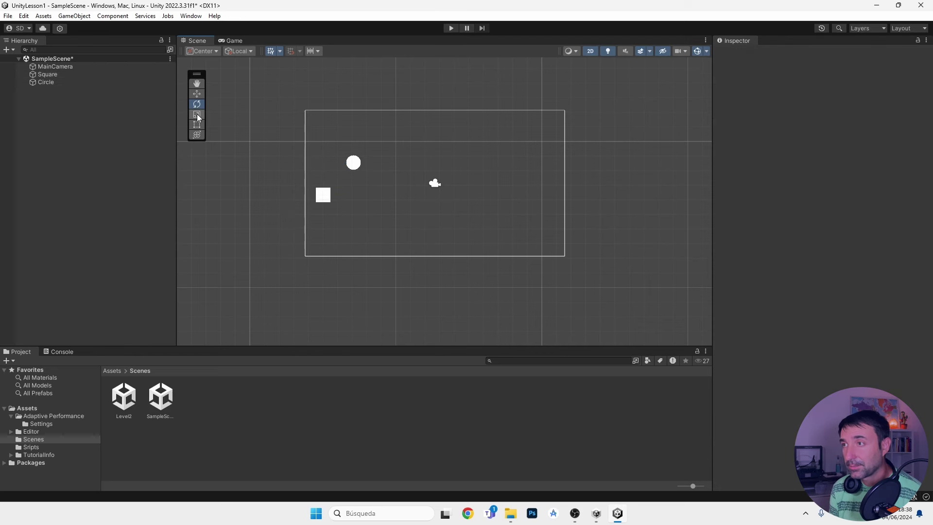
# - Scale the Square to about X 0.84, Y 3.03, making a narrow upright rectangle beside the Circle
pyautogui.click(320, 198)
pyautogui.moveTo(324, 156); pyautogui.dragTo(319, 90)
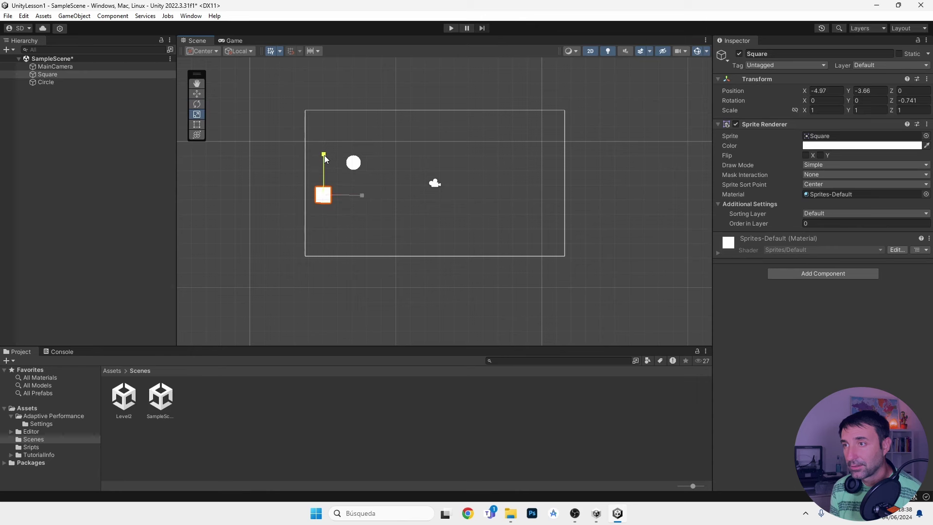
pyautogui.moveTo(362, 195); pyautogui.dragTo(354, 195)
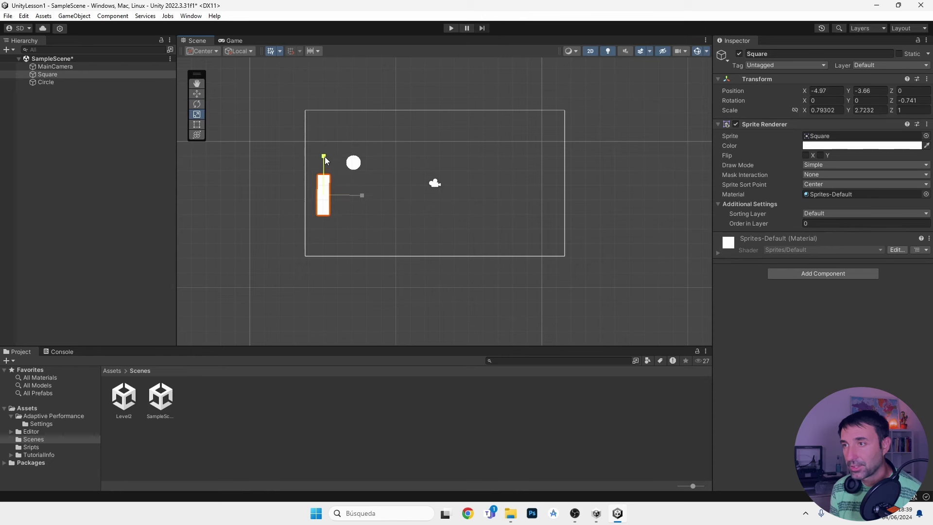
pyautogui.moveTo(324, 157); pyautogui.dragTo(323, 98)
pyautogui.moveTo(364, 196); pyautogui.dragTo(366, 196)
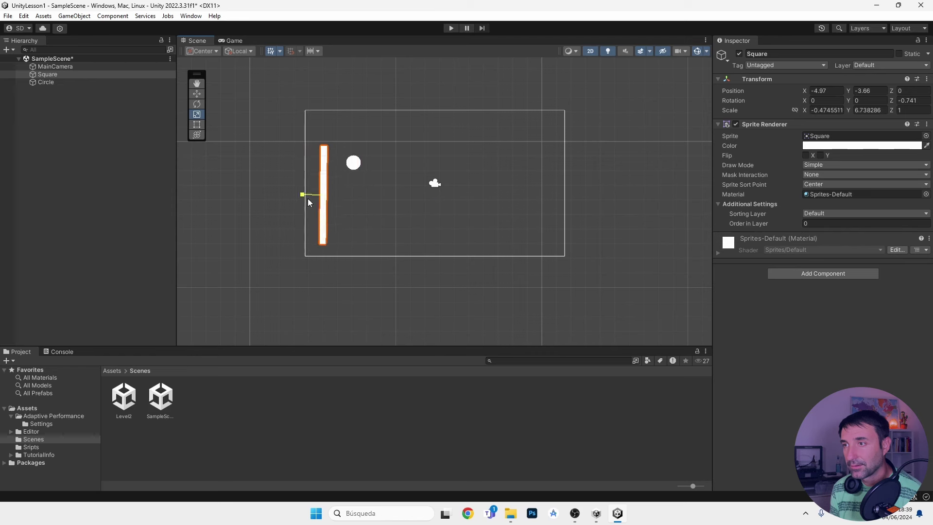
pyautogui.moveTo(324, 159); pyautogui.dragTo(324, 181)
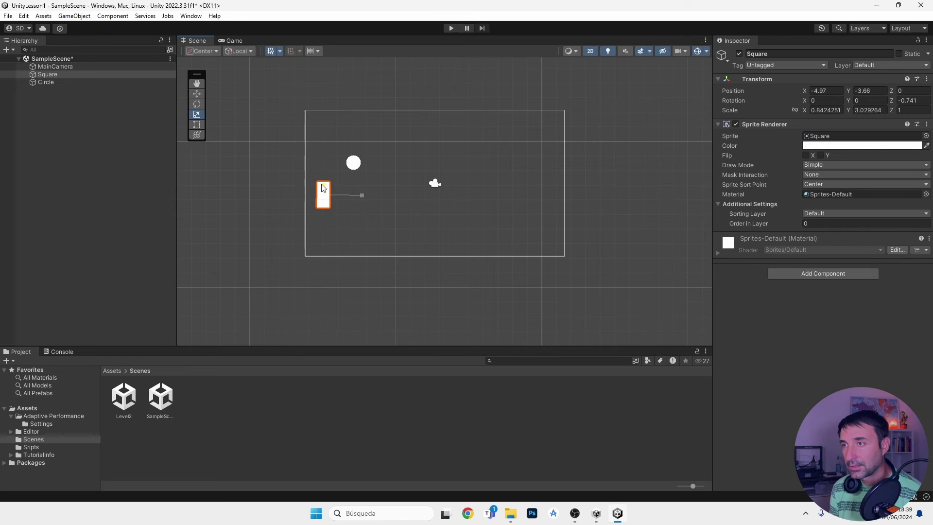
# - With the Rect tool, move the Square below the Circle and resize it to about 2.53 by 2.48, rotated near -283 degrees
pyautogui.press('t')
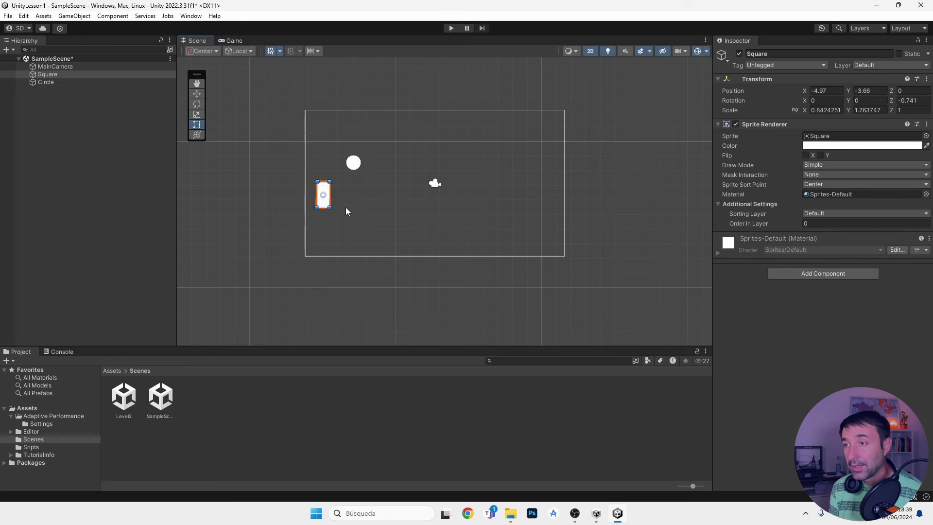
pyautogui.moveTo(324, 194)
pyautogui.mouseDown()
pyautogui.moveTo(363, 200)
pyautogui.moveTo(372, 212)
pyautogui.moveTo(353, 209)
pyautogui.moveTo(403, 135)
pyautogui.moveTo(382, 188)
pyautogui.mouseUp()
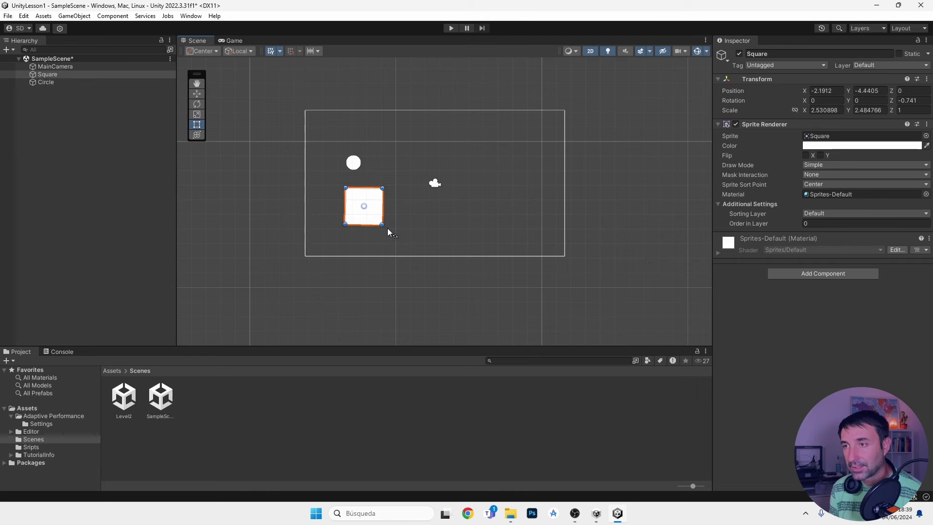
pyautogui.moveTo(387, 229)
pyautogui.mouseDown()
pyautogui.moveTo(359, 171)
pyautogui.moveTo(389, 189)
pyautogui.mouseUp()
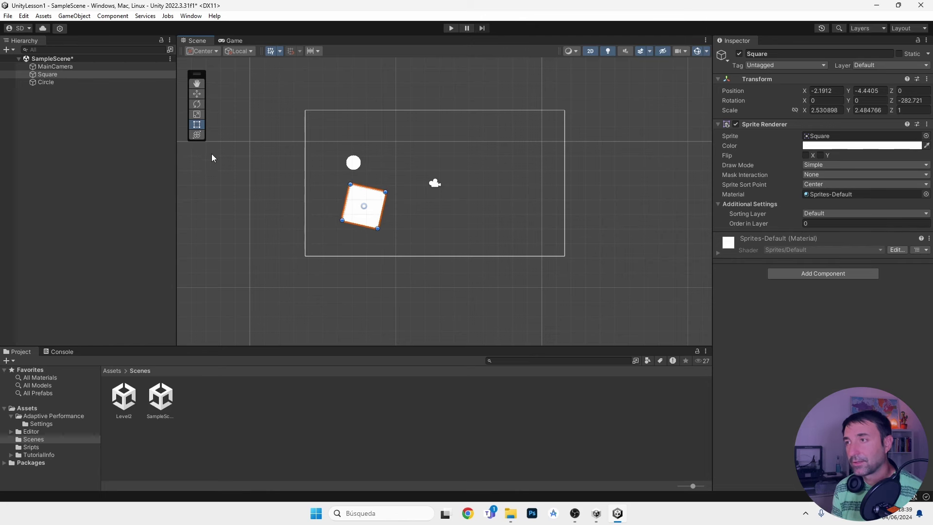
# - Scale the Square to about 2.14 by 3.63 and rotate it a further 40 degrees
pyautogui.click(197, 135)
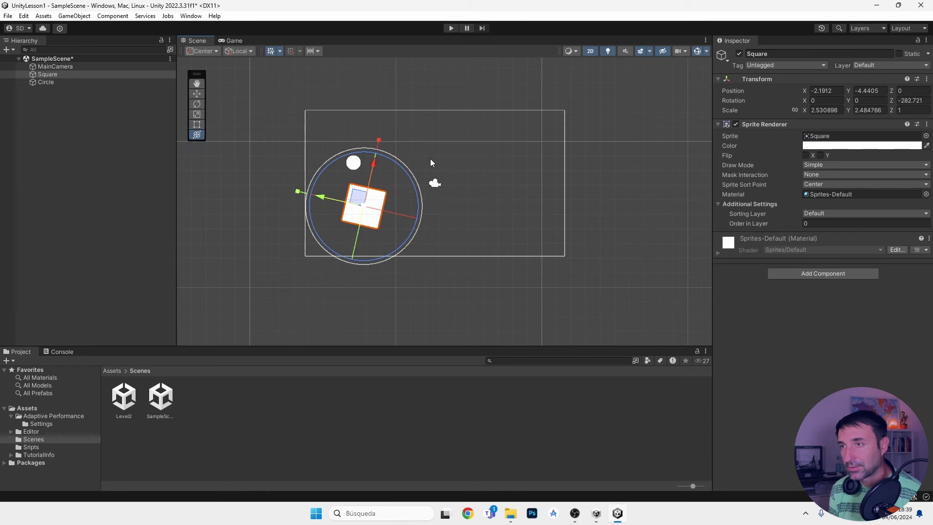
pyautogui.moveTo(378, 142); pyautogui.dragTo(384, 148)
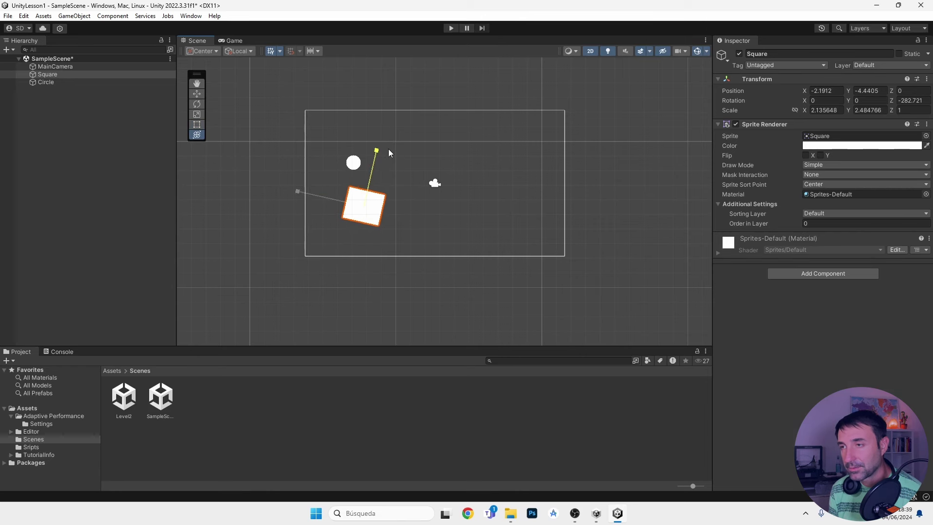
pyautogui.moveTo(297, 191)
pyautogui.mouseDown()
pyautogui.moveTo(239, 182)
pyautogui.moveTo(297, 191)
pyautogui.mouseUp()
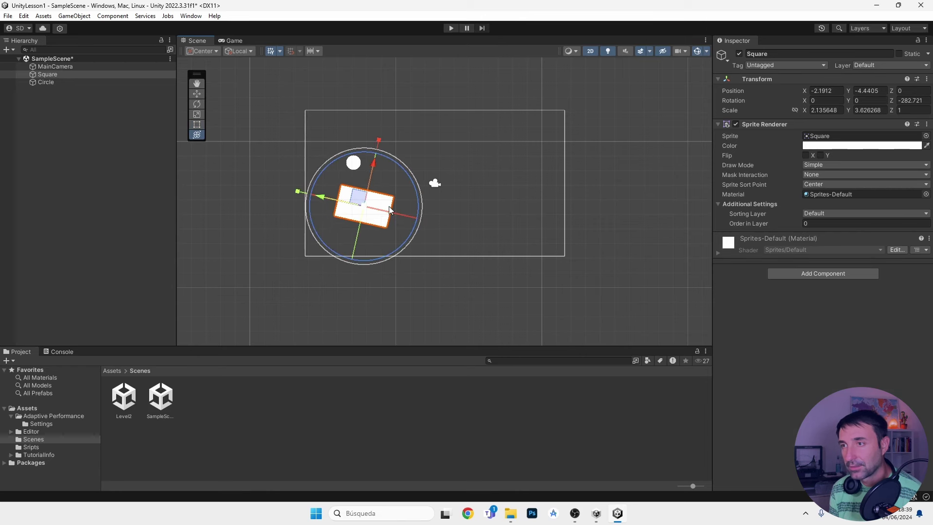
pyautogui.moveTo(404, 162); pyautogui.dragTo(420, 253)
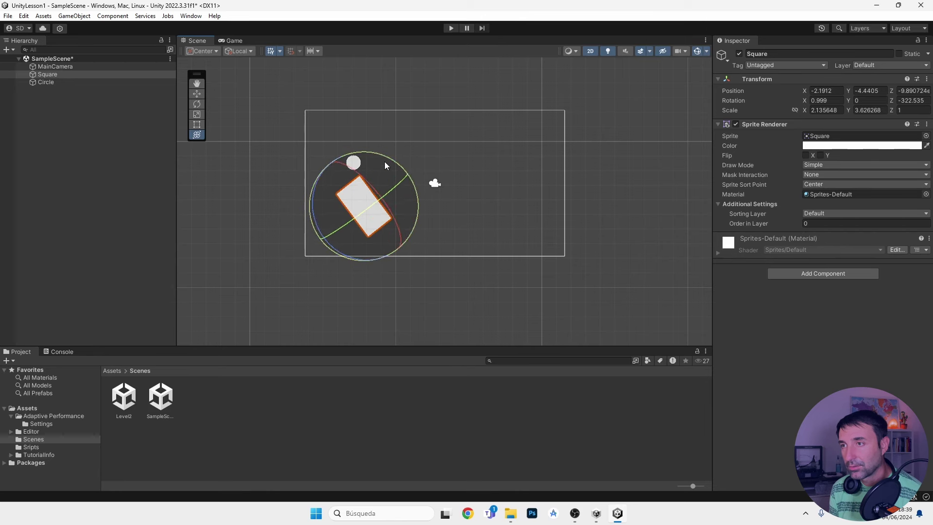
# - Tip the Square in 3D to roughly -30.5, 10.8, -329.9 degrees and deselect it to check the skew
pyautogui.moveTo(391, 158)
pyautogui.mouseDown()
pyautogui.moveTo(372, 194)
pyautogui.moveTo(374, 185)
pyautogui.mouseUp()
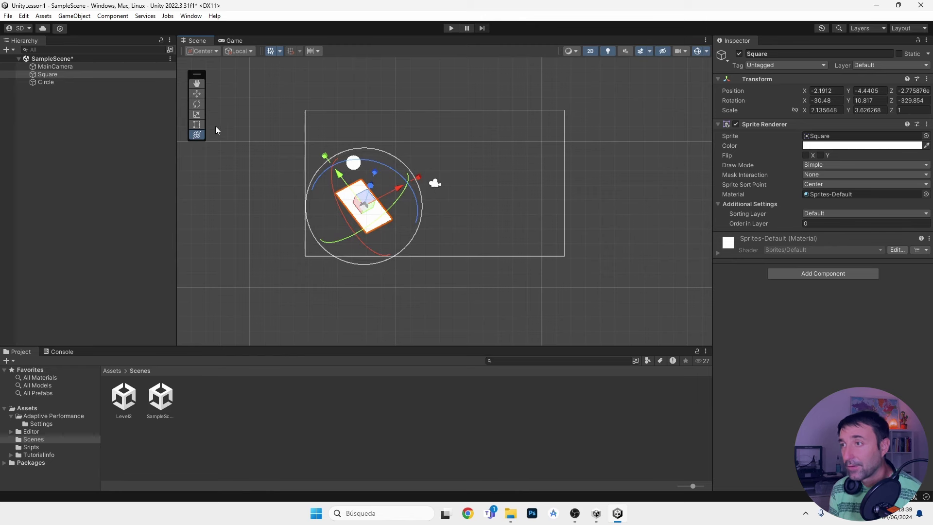
pyautogui.moveTo(197, 76); pyautogui.dragTo(217, 78)
pyautogui.click(480, 212)
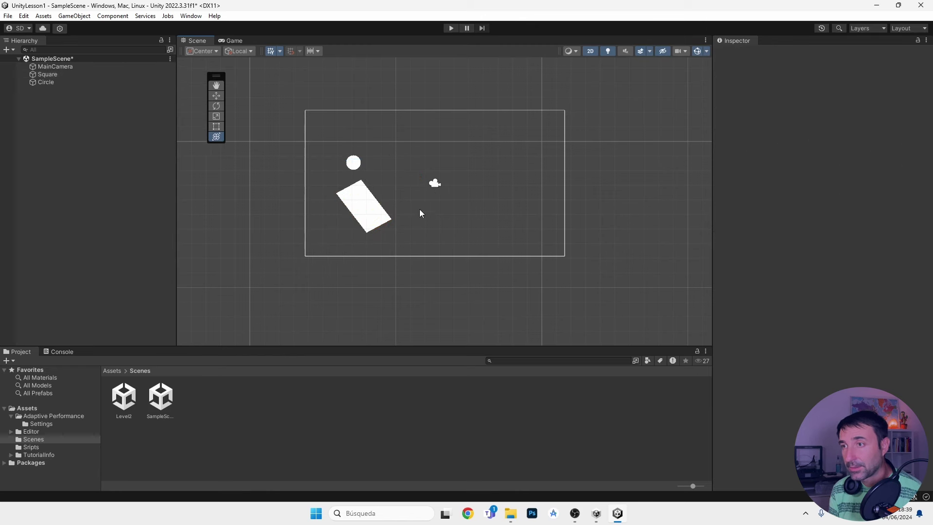
pyautogui.click(386, 215)
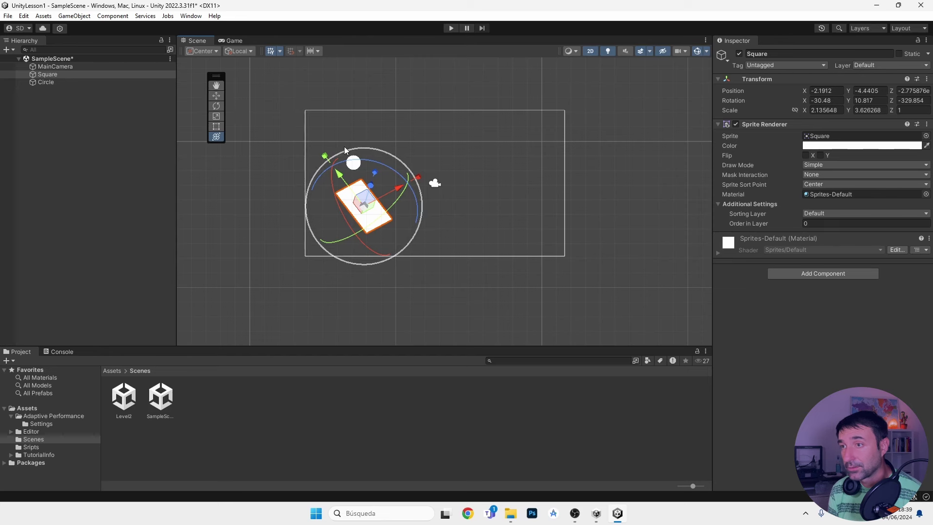
pyautogui.scroll(-1, 367, 182)
pyautogui.click(366, 181)
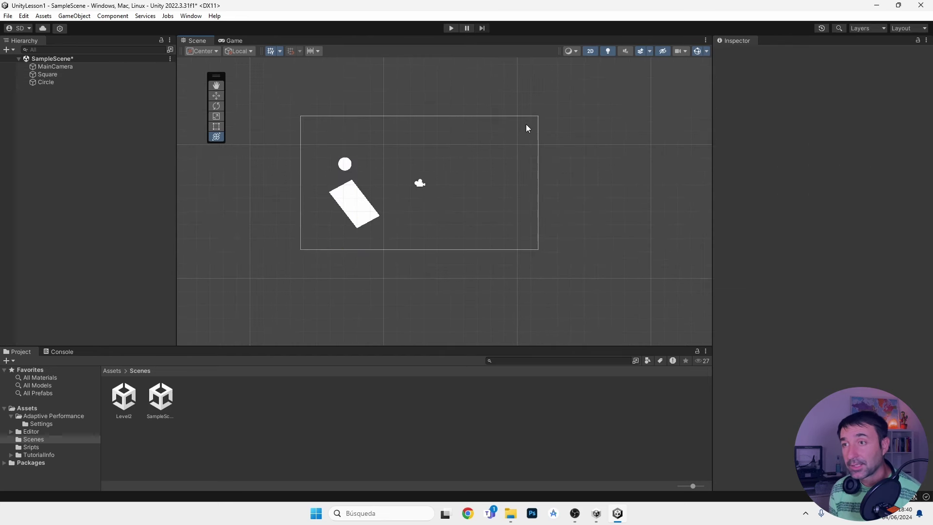
# - Switch the Scene view to 3D perspective and back to 2D, then zoom to review the tilted rectangle
pyautogui.click(590, 51)
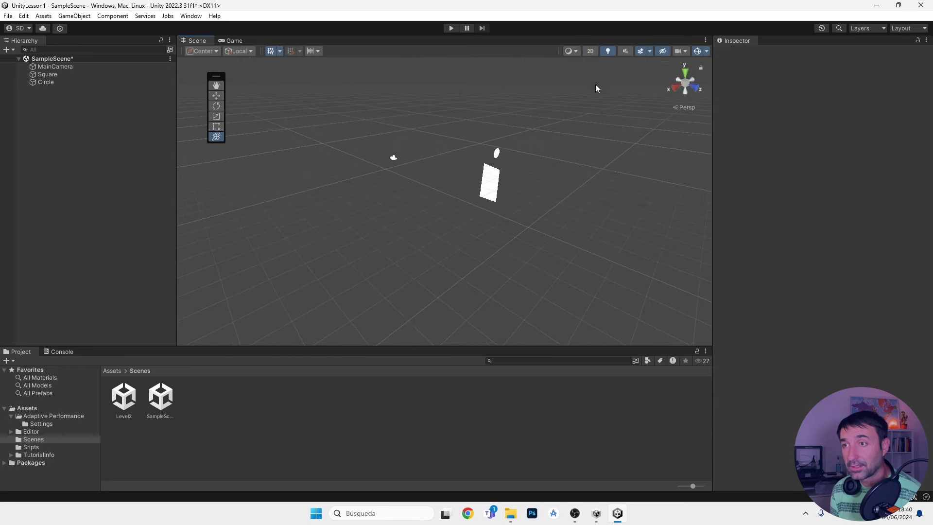
pyautogui.click(590, 51)
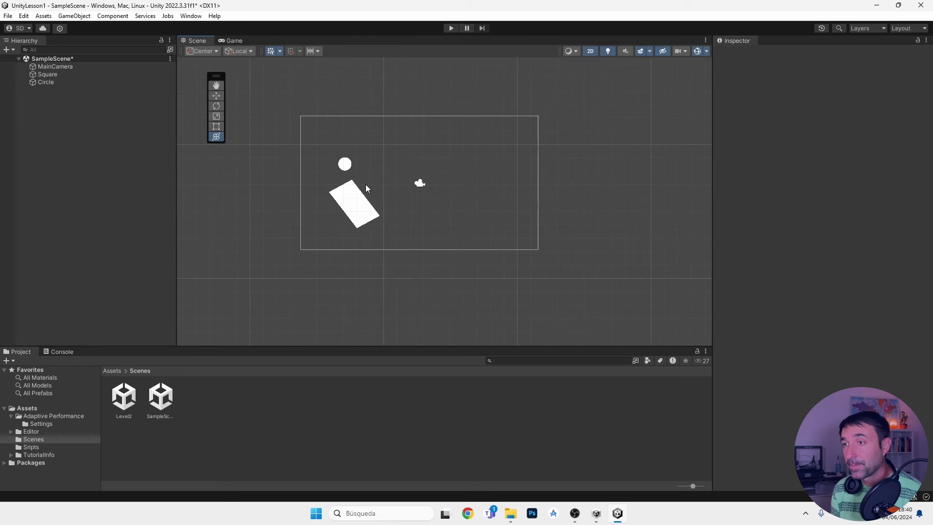
pyautogui.scroll(1, 380, 190)
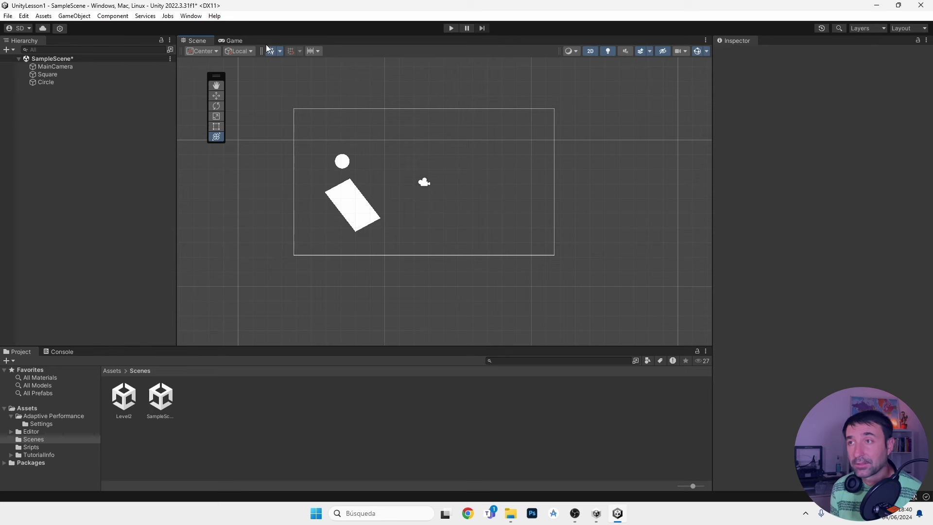
# - Add a fixed 1080x1920 portrait resolution in the Game view and use it
pyautogui.click(235, 41)
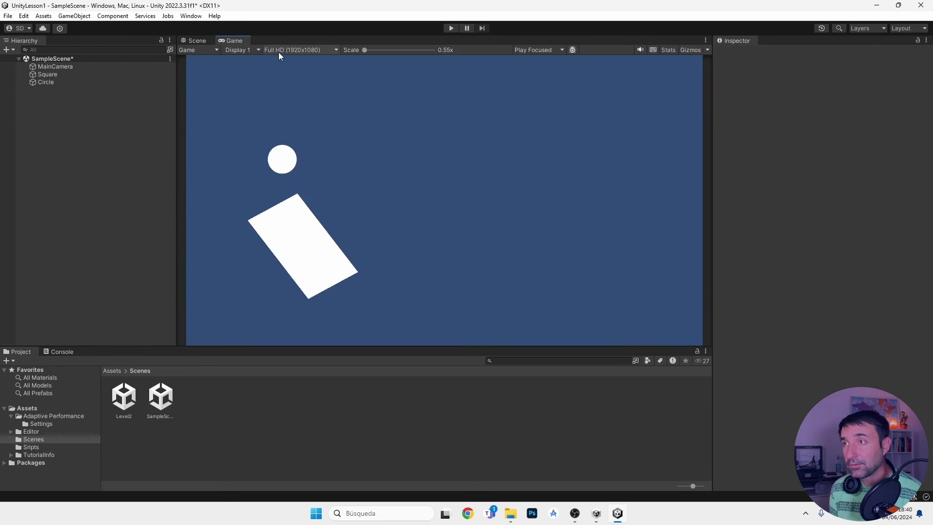
pyautogui.click(316, 50)
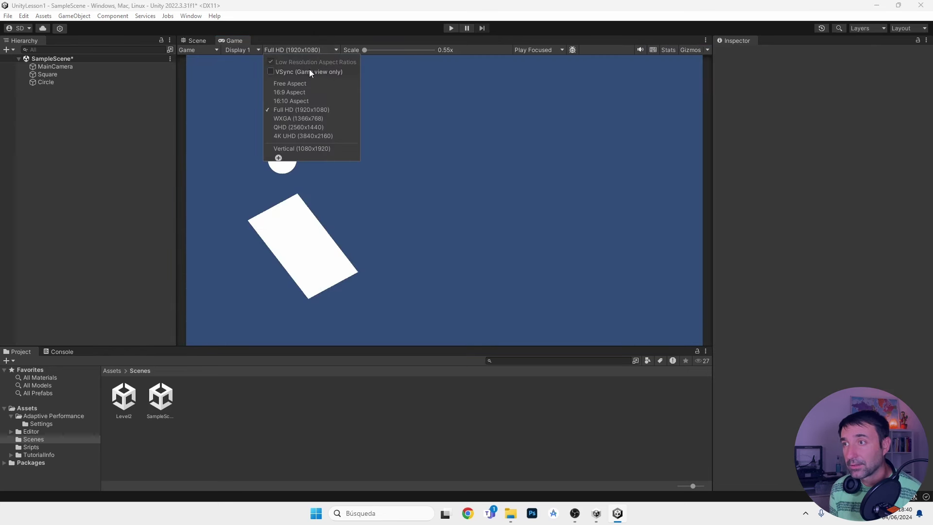
pyautogui.click(279, 159)
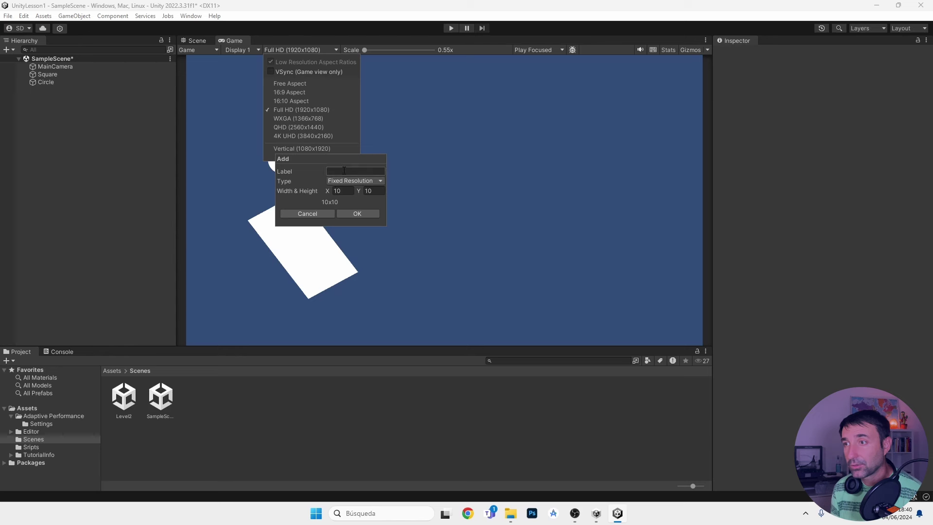
pyautogui.click(347, 191)
pyautogui.click(347, 191)
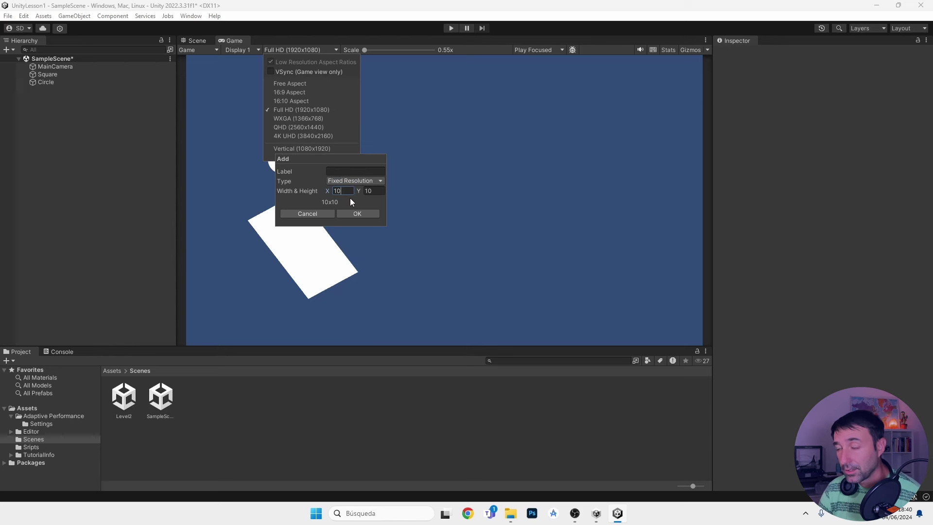
pyautogui.press('BackSpace')
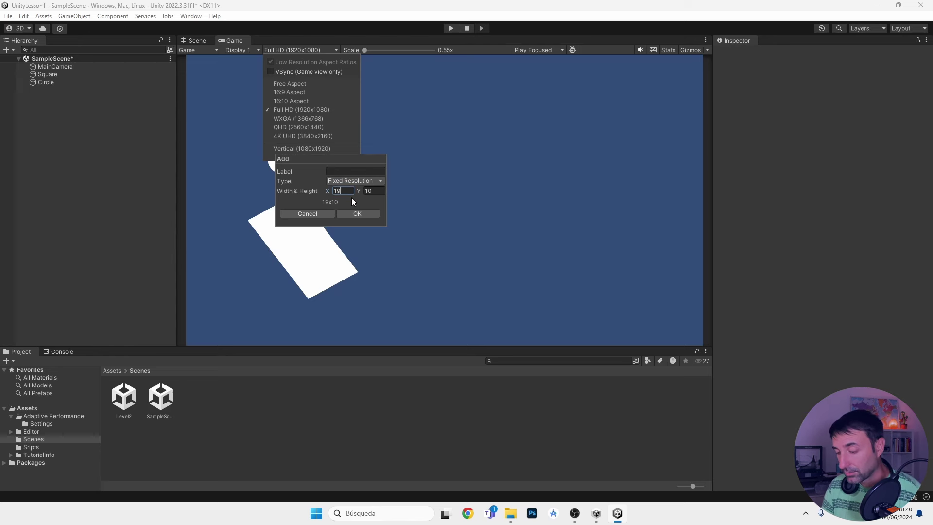
pyautogui.write('0')
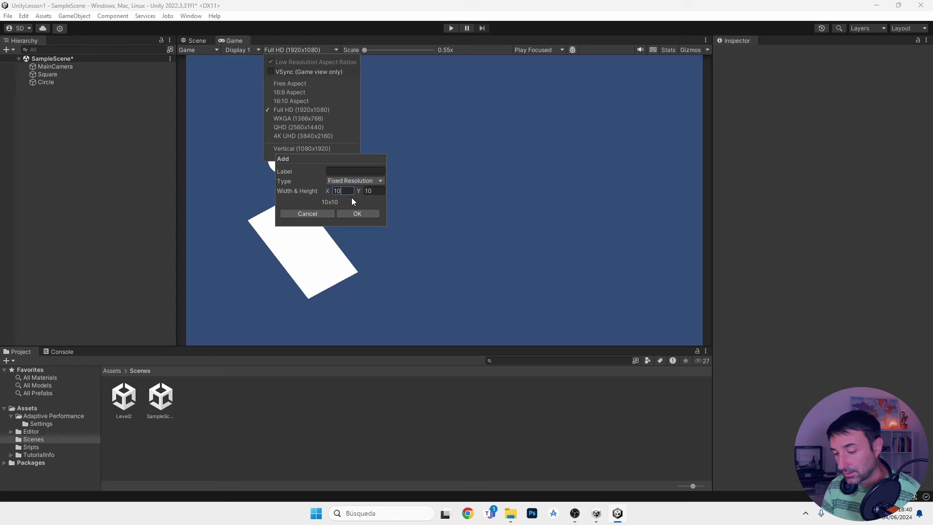
pyautogui.write('80')
pyautogui.click(375, 191)
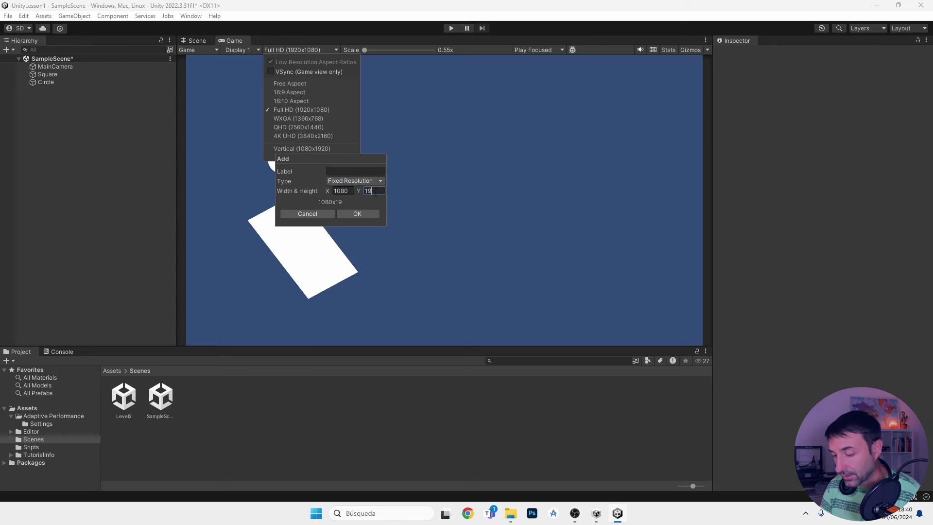
pyautogui.write('1920')
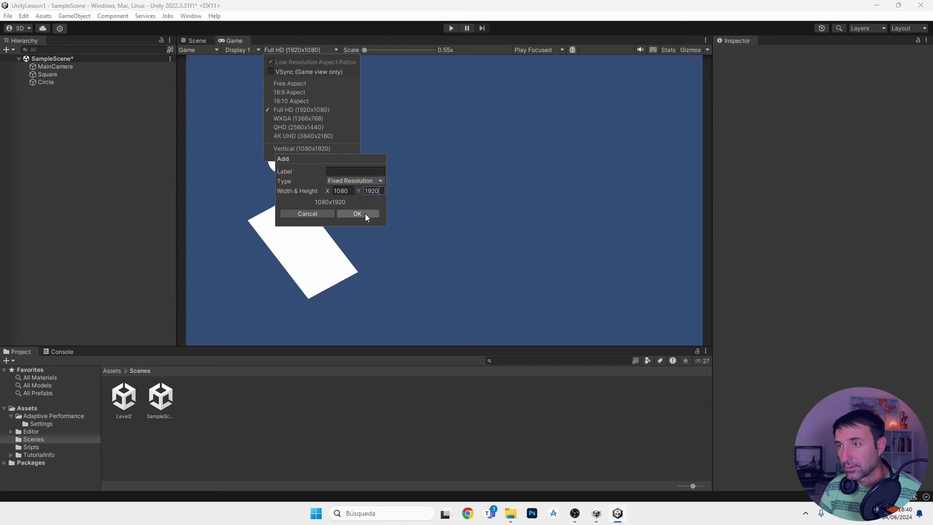
pyautogui.click(366, 214)
# - Move the Square to the bottom of the portrait frame and the Circle to X 2.1, Y 0.71 near the top
pyautogui.click(447, 153)
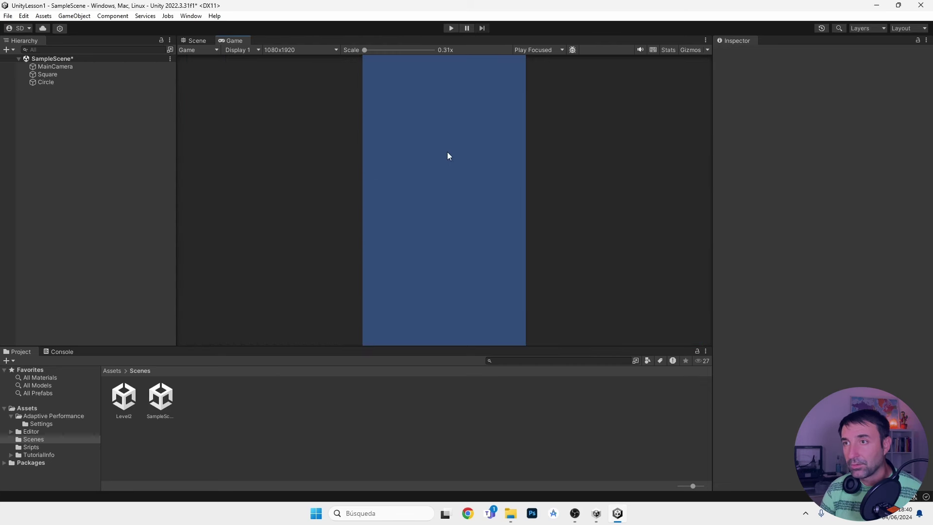
pyautogui.click(199, 41)
pyautogui.scroll(3, 446, 209)
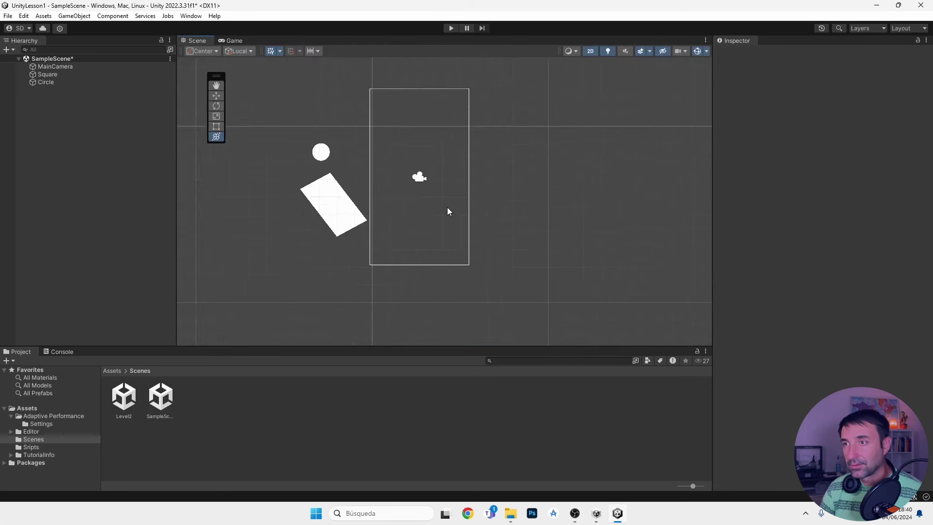
pyautogui.click(325, 210)
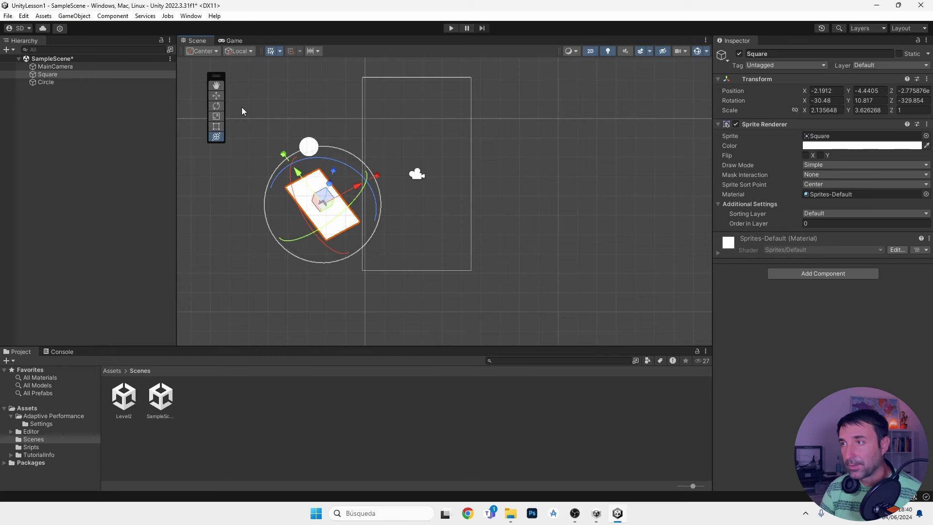
pyautogui.click(216, 95)
pyautogui.moveTo(336, 188)
pyautogui.mouseDown()
pyautogui.moveTo(412, 147)
pyautogui.moveTo(462, 214)
pyautogui.mouseUp()
pyautogui.click(216, 126)
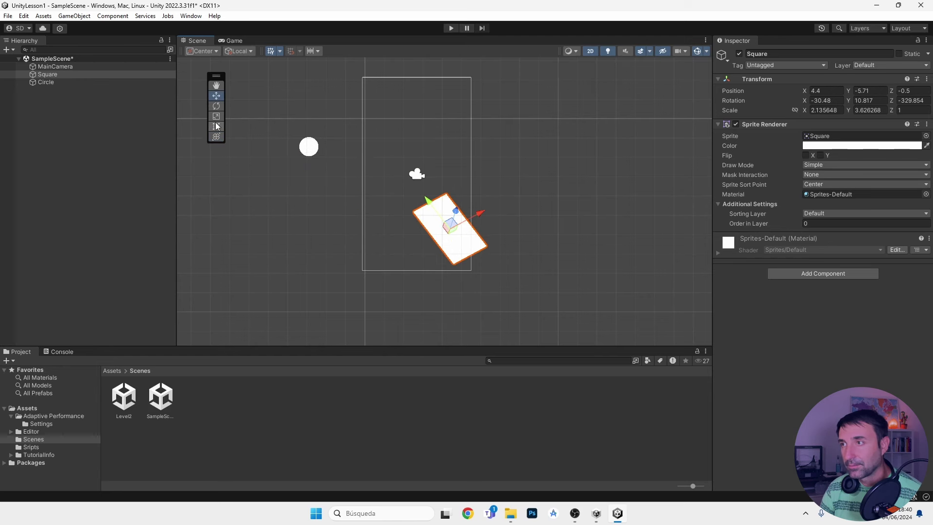
pyautogui.moveTo(458, 245); pyautogui.dragTo(425, 249)
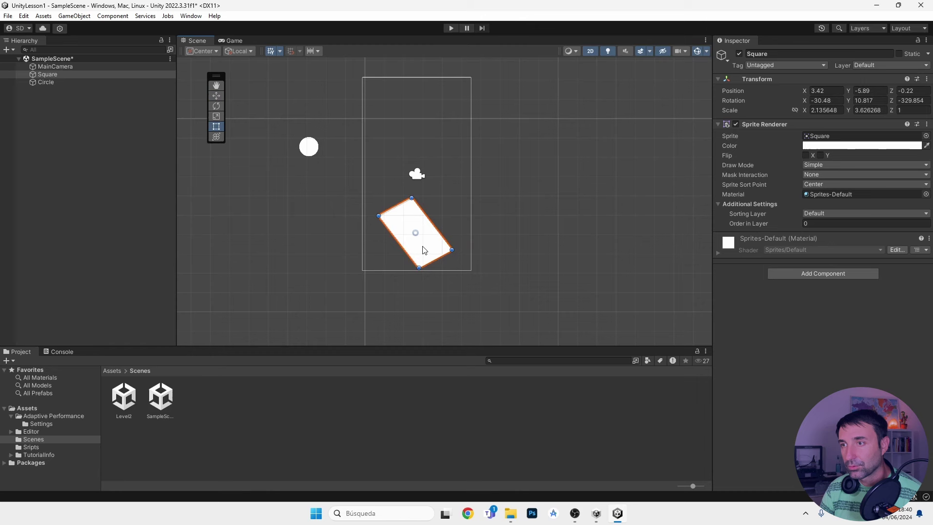
pyautogui.click(319, 152)
pyautogui.moveTo(314, 148); pyautogui.dragTo(411, 106)
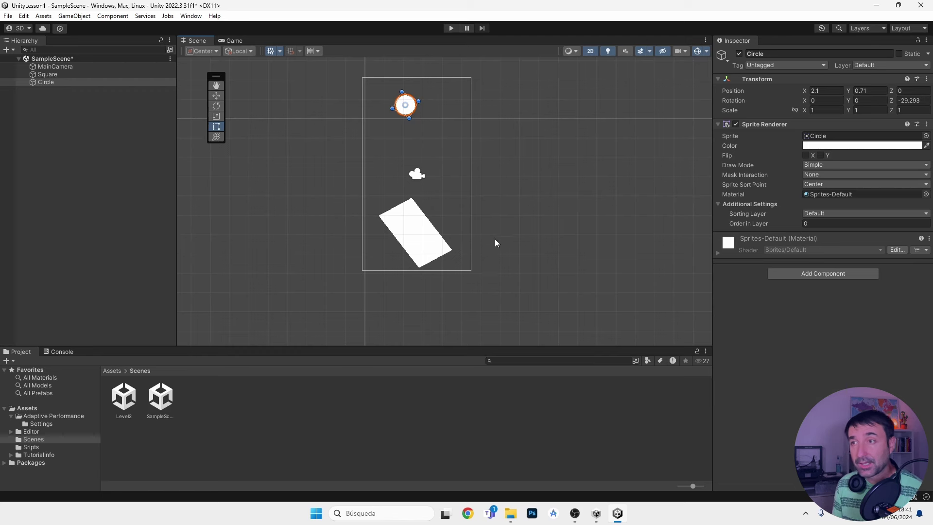
pyautogui.click(47, 74)
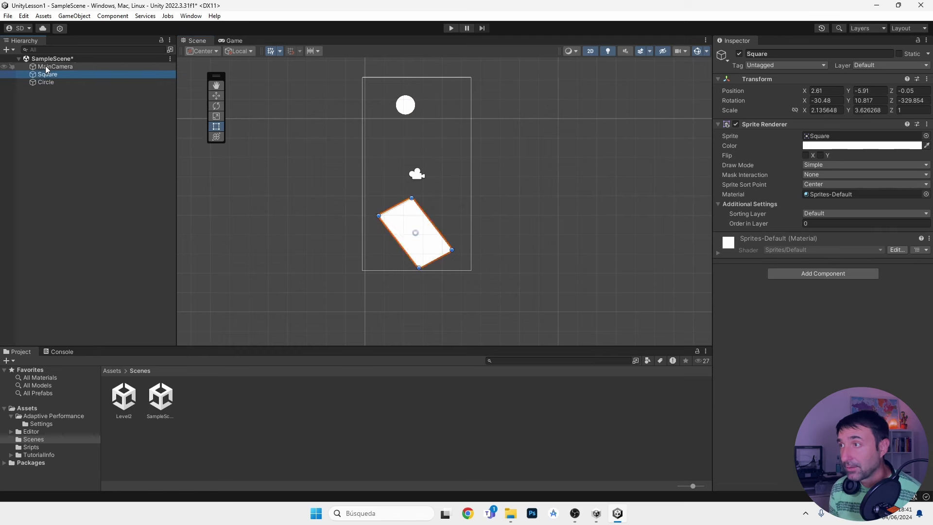
pyautogui.click(54, 66)
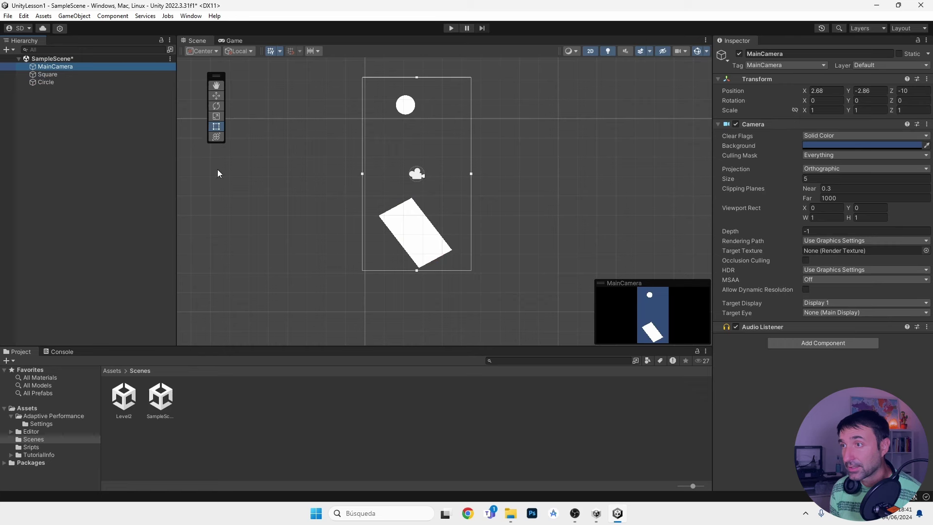
pyautogui.scroll(-3, 390, 185)
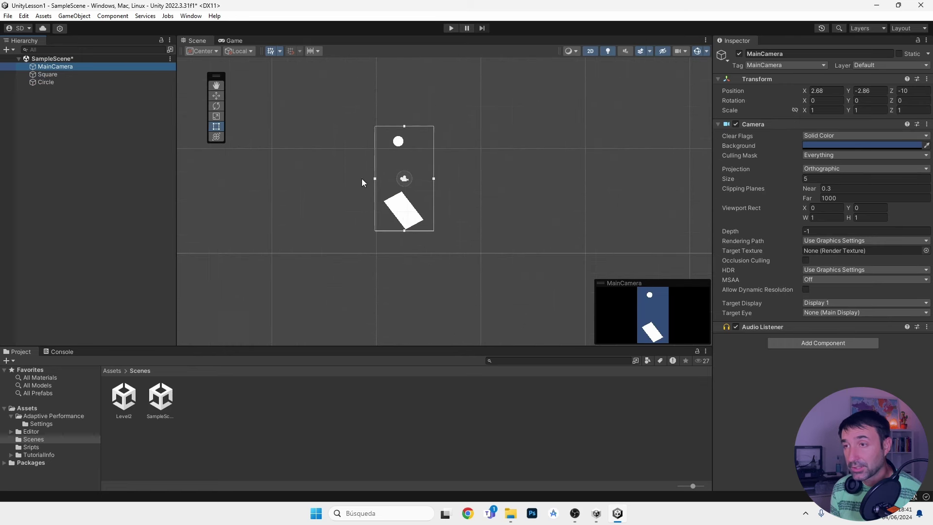
pyautogui.click(51, 75)
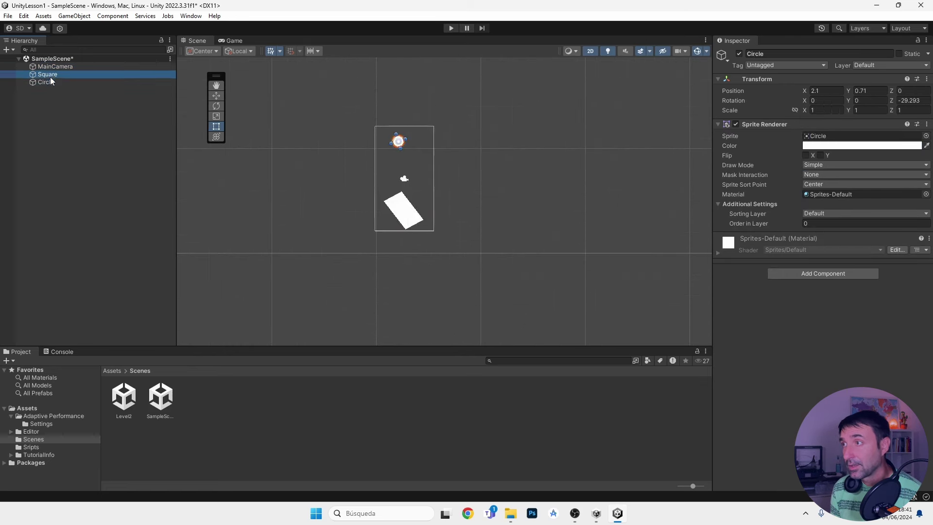
pyautogui.click(59, 66)
pyautogui.click(46, 75)
pyautogui.click(48, 82)
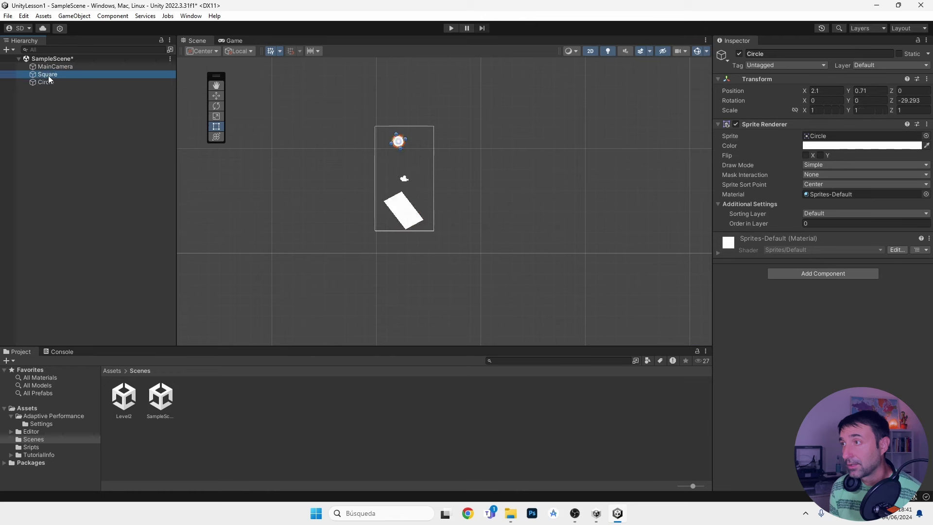
pyautogui.click(54, 67)
pyautogui.click(52, 74)
pyautogui.click(48, 82)
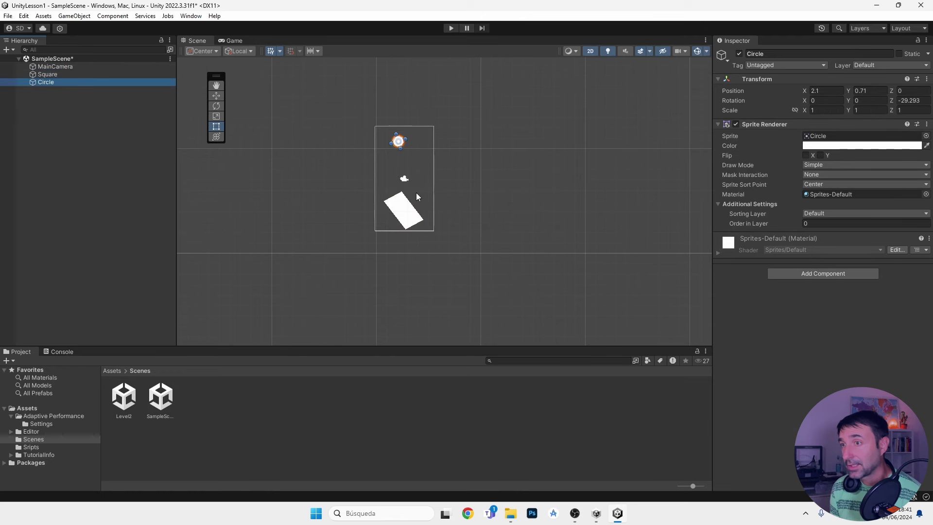
pyautogui.click(411, 213)
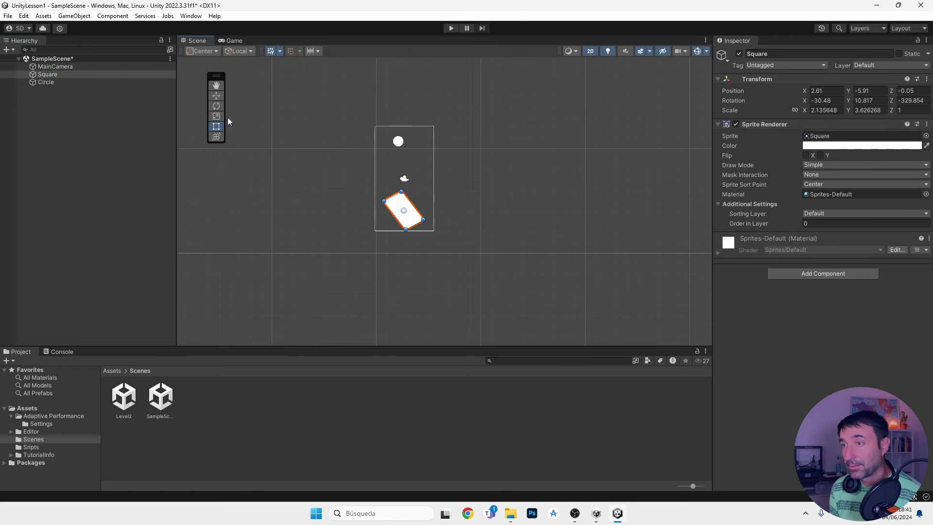
pyautogui.click(57, 68)
pyautogui.click(51, 75)
pyautogui.click(49, 82)
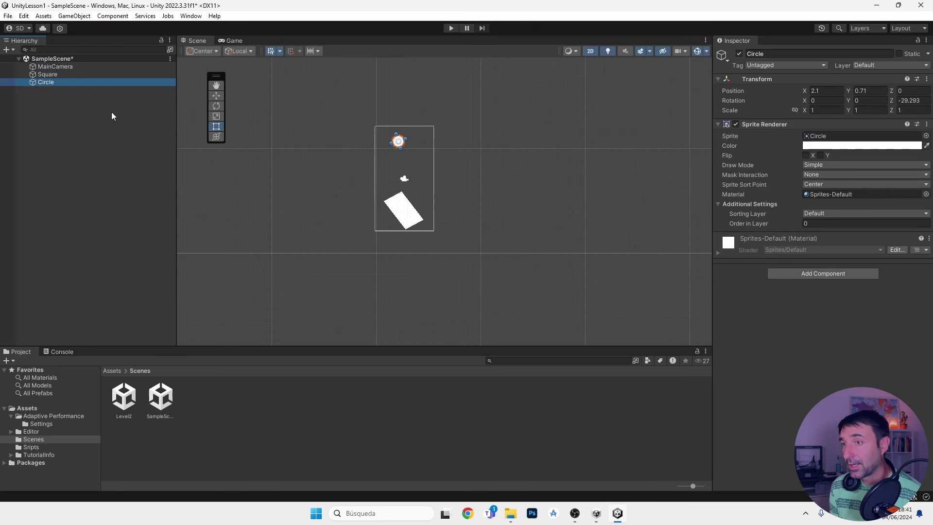
pyautogui.click(408, 212)
pyautogui.click(56, 75)
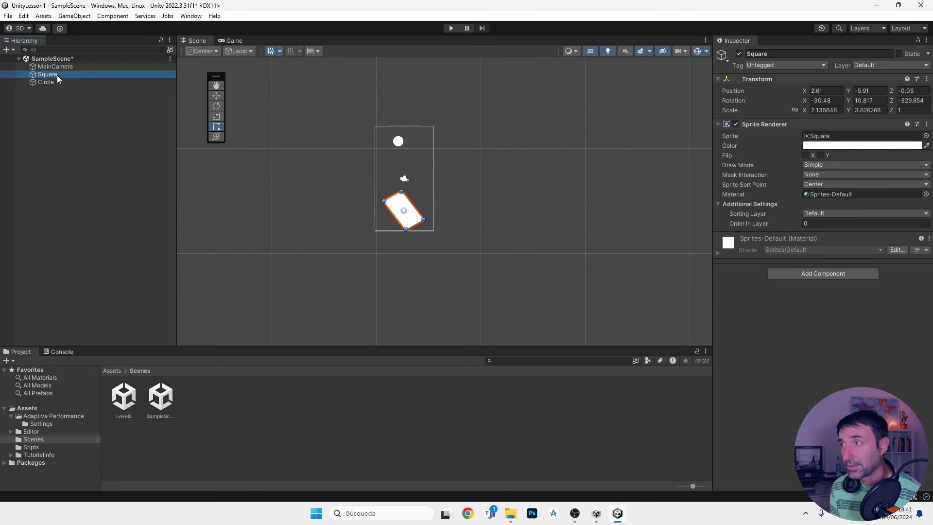
pyautogui.click(52, 83)
# - Rename the Square object in the Hierarchy to ddd
pyautogui.click(54, 77)
pyautogui.rightClick(54, 75)
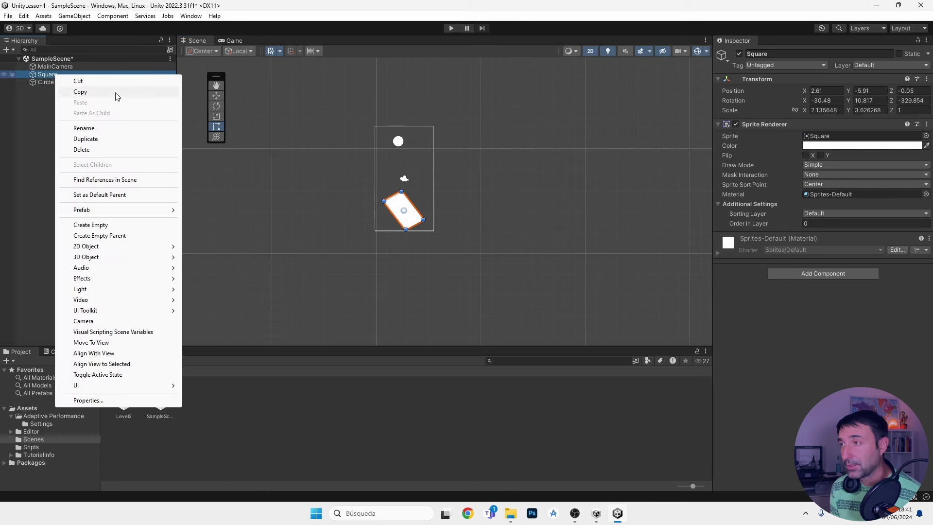
pyautogui.click(100, 129)
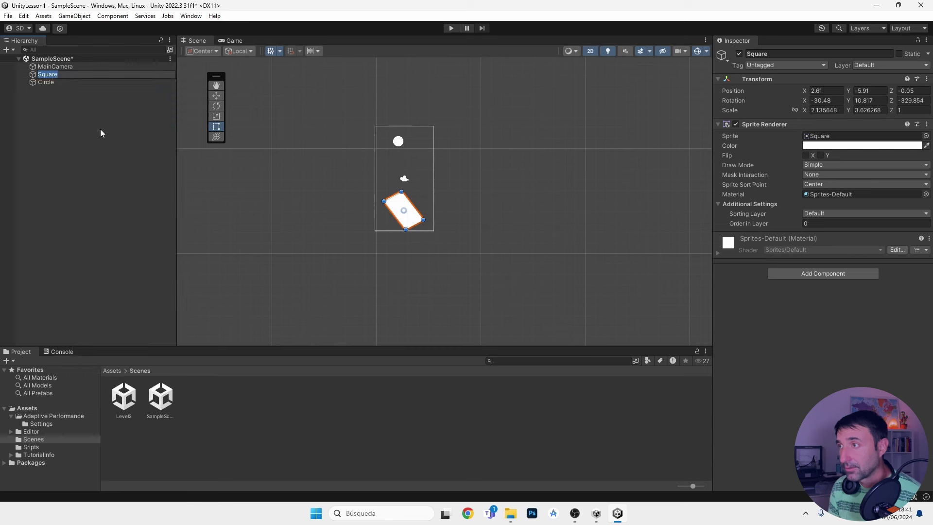
pyautogui.write('ddd')
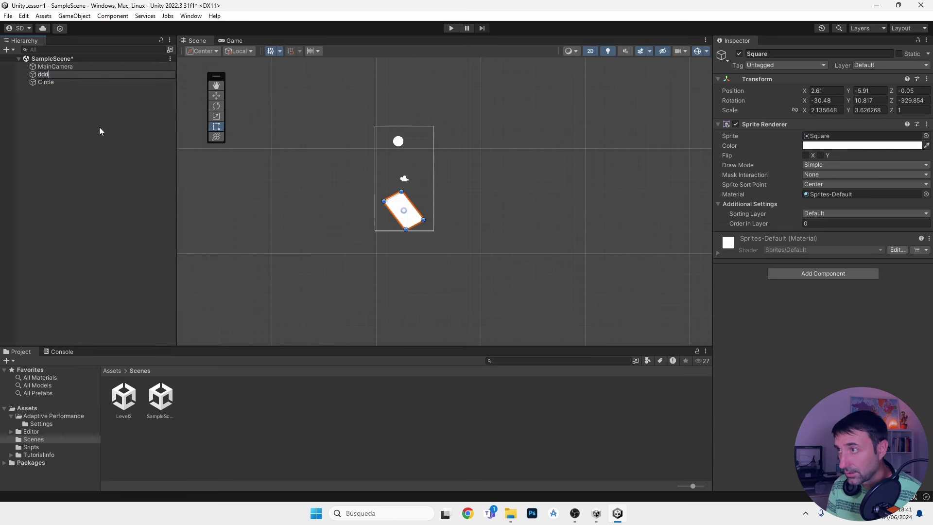
pyautogui.press('Return')
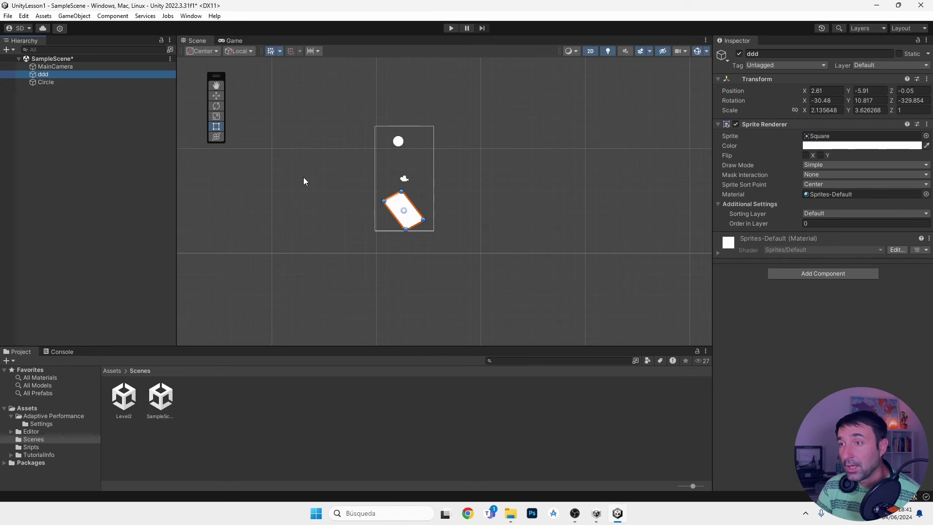
pyautogui.click(45, 83)
pyautogui.click(48, 75)
pyautogui.click(54, 67)
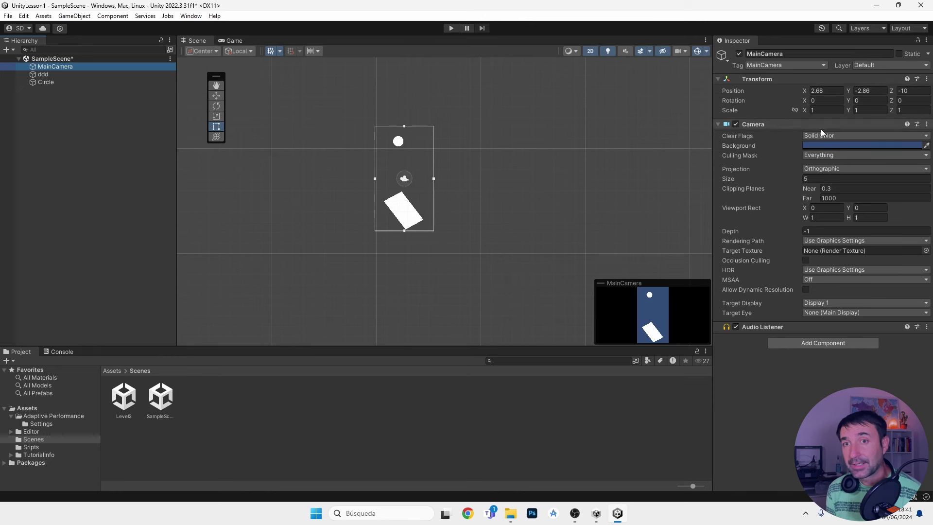
pyautogui.click(48, 73)
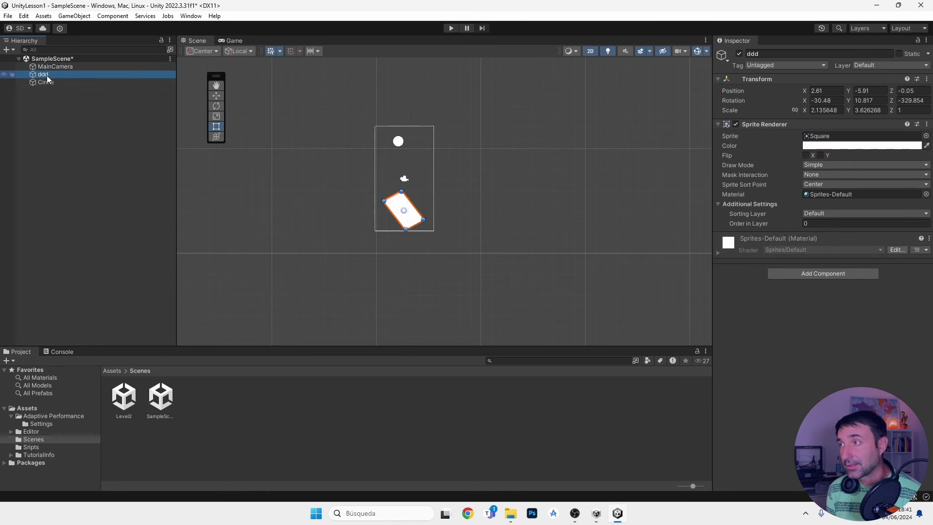
pyautogui.click(47, 81)
pyautogui.click(56, 68)
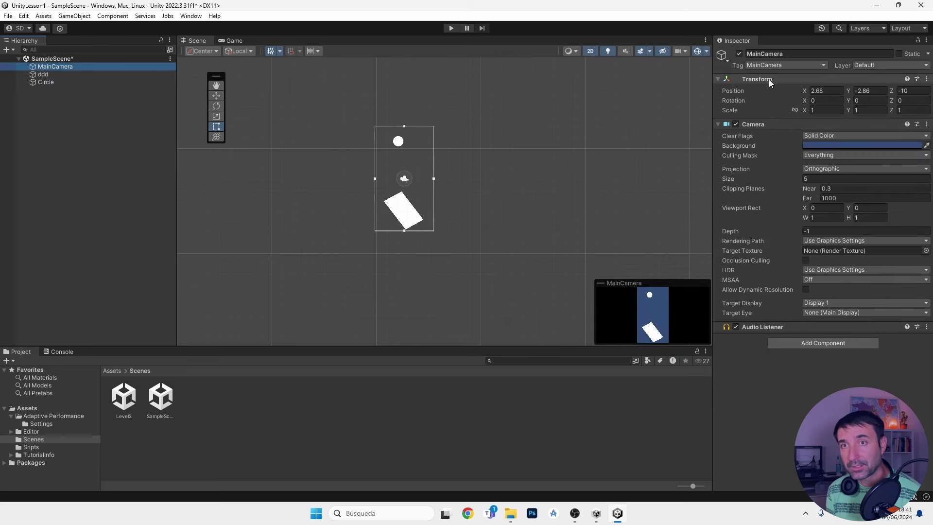
pyautogui.click(51, 82)
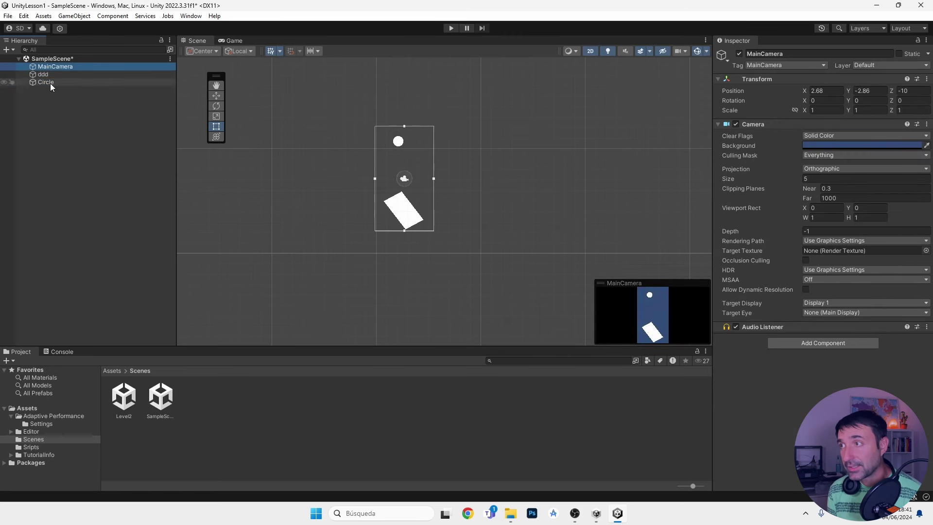
pyautogui.click(48, 73)
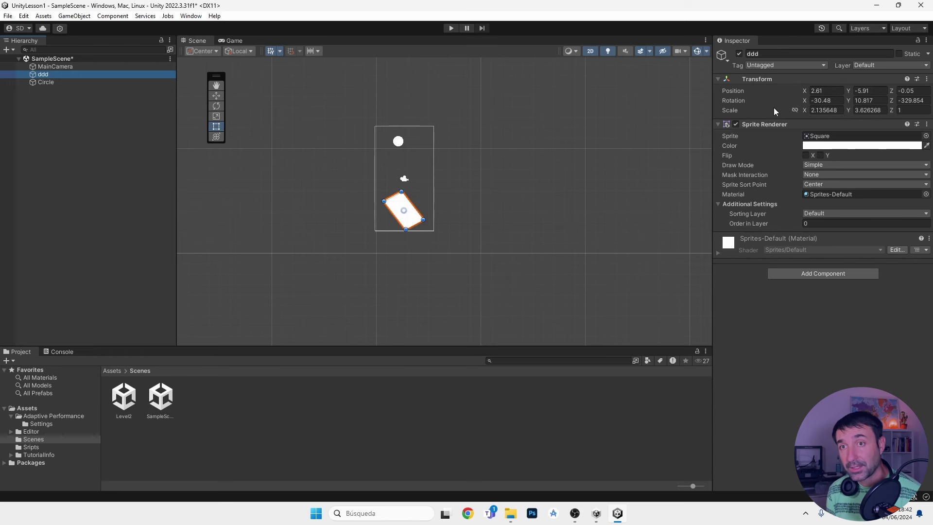
pyautogui.click(47, 74)
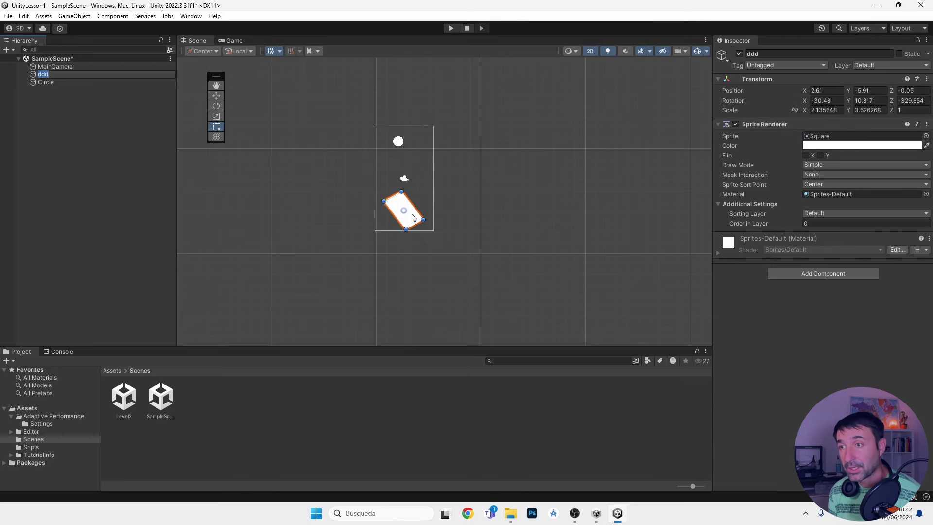
# - Set ddd's Position X to 2.87 and Rotation Y to -4.07 in the Transform
pyautogui.moveTo(803, 91)
pyautogui.mouseDown()
pyautogui.moveTo(893, 97)
pyautogui.moveTo(807, 97)
pyautogui.mouseUp()
pyautogui.moveTo(848, 100); pyautogui.dragTo(799, 106)
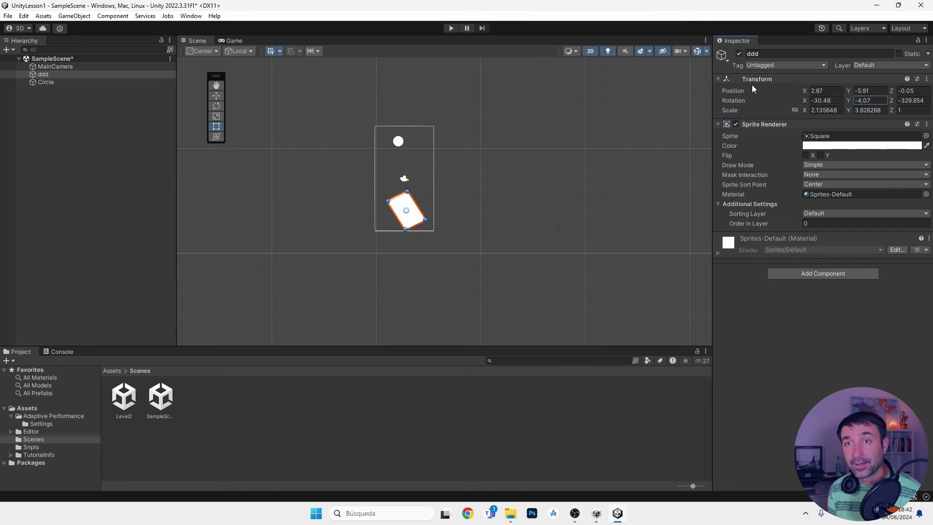
pyautogui.click(42, 83)
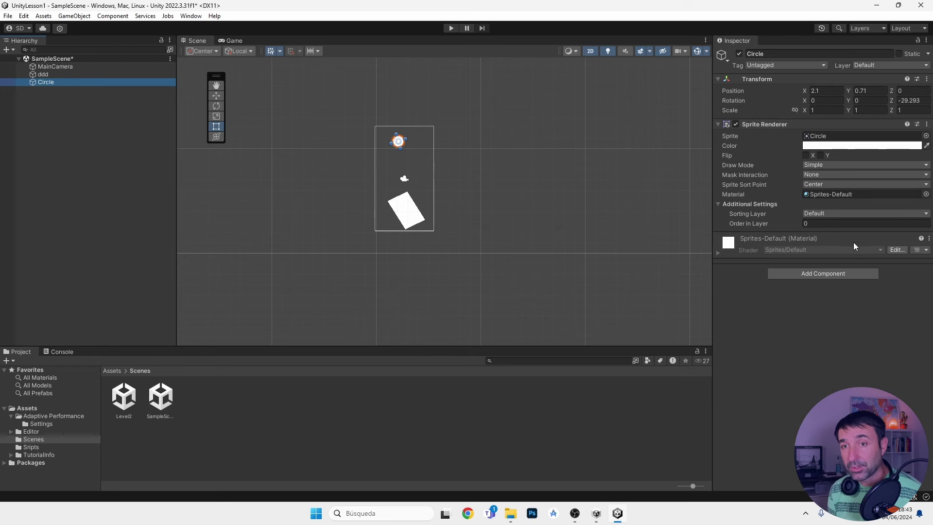
pyautogui.click(416, 213)
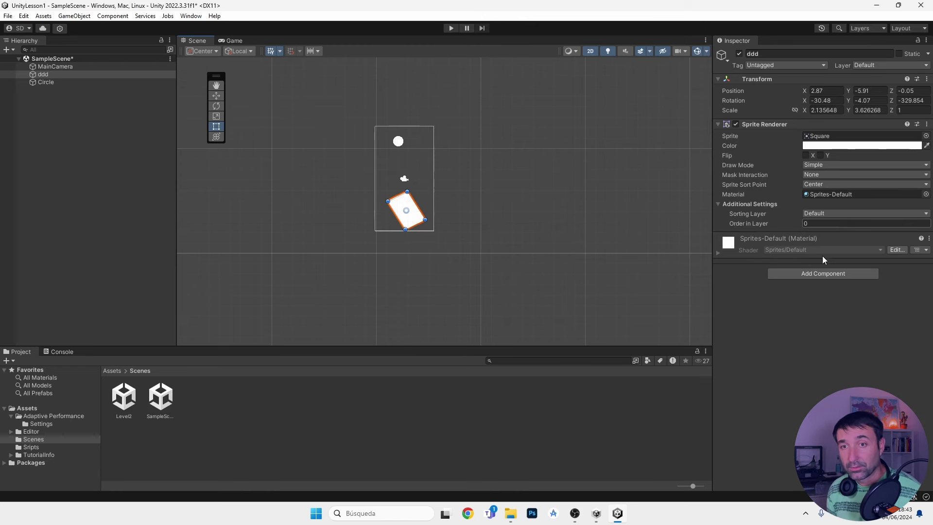
# - Add a Box Collider 2D component to ddd by searching '2d'
pyautogui.click(812, 277)
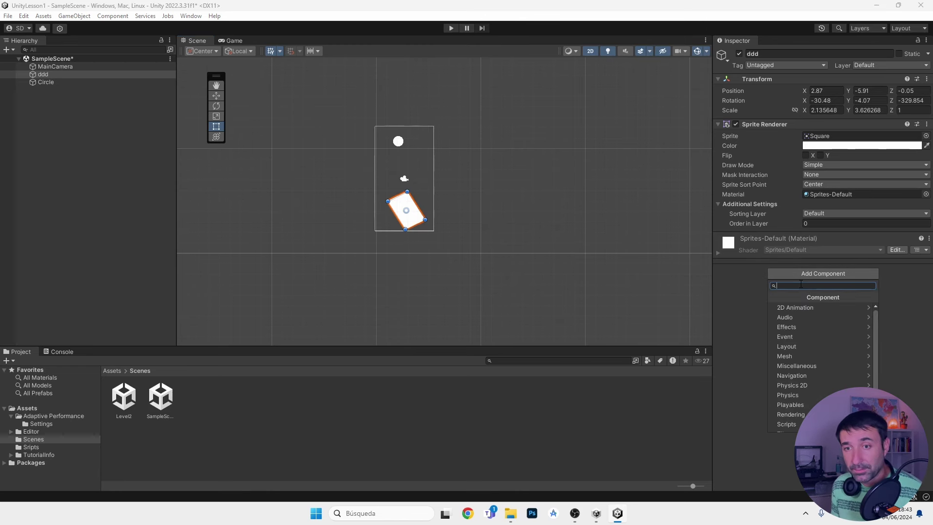
pyautogui.write('2d')
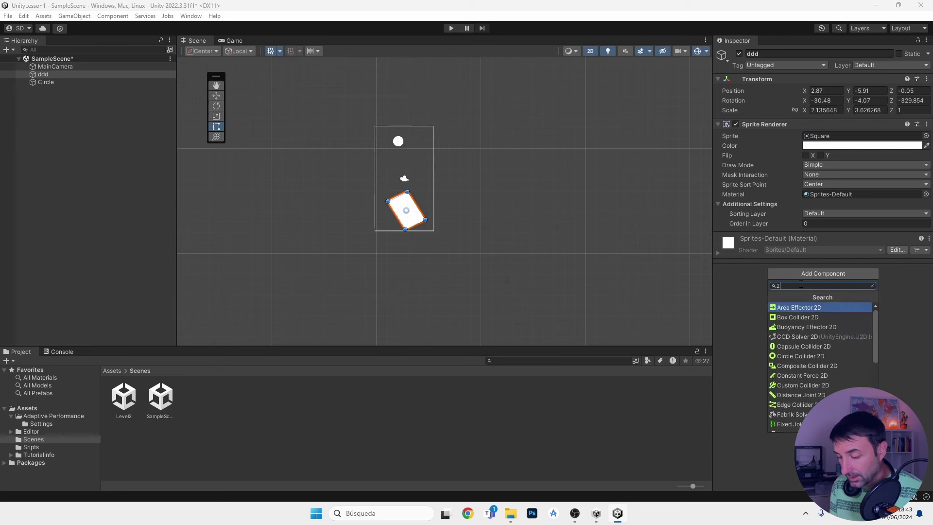
pyautogui.click(808, 319)
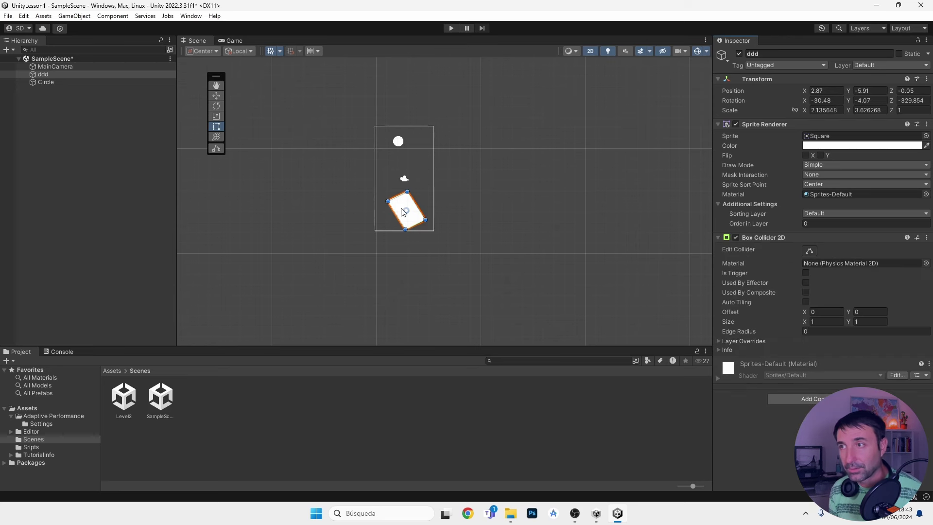
# - Turn on Edit Collider for ddd and zoom the Scene view around it
pyautogui.click(215, 149)
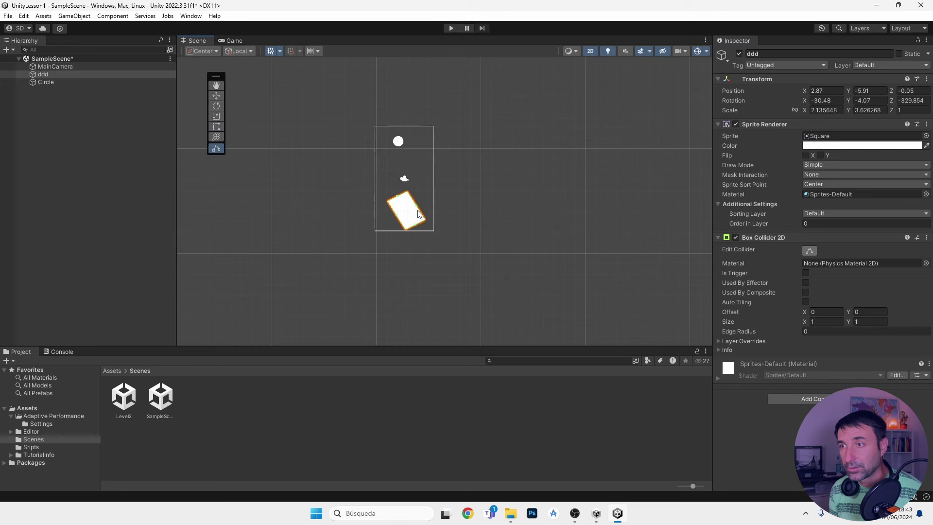
pyautogui.scroll(2, 408, 212)
pyautogui.scroll(3, 408, 212)
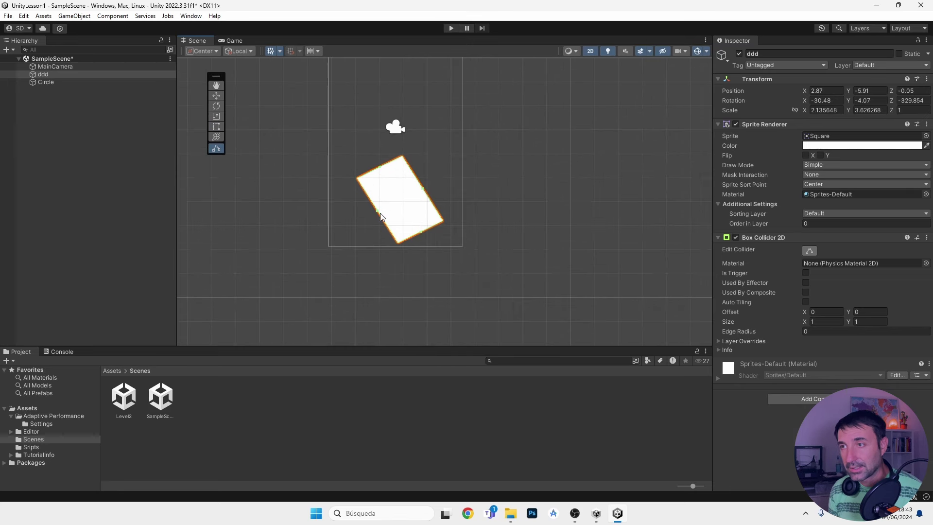
pyautogui.scroll(1, 369, 168)
pyautogui.scroll(-1, 375, 179)
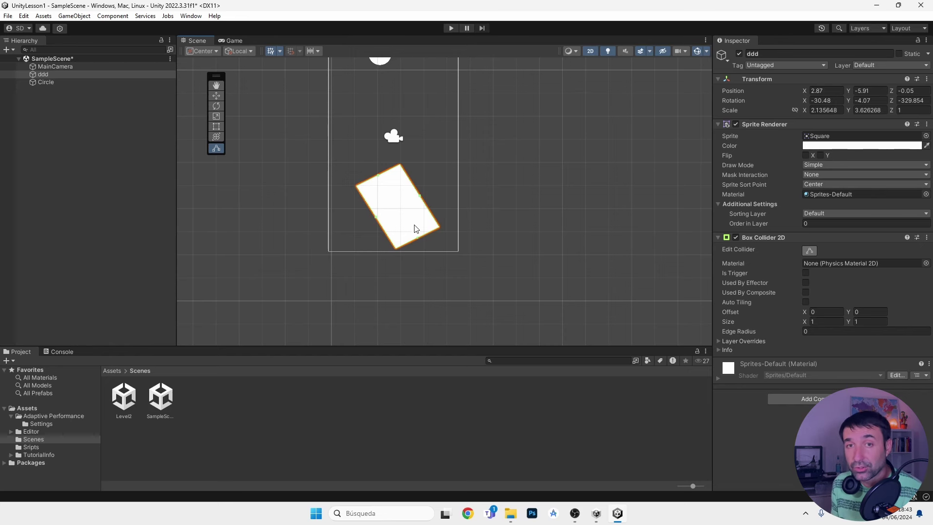
pyautogui.scroll(-3, 416, 229)
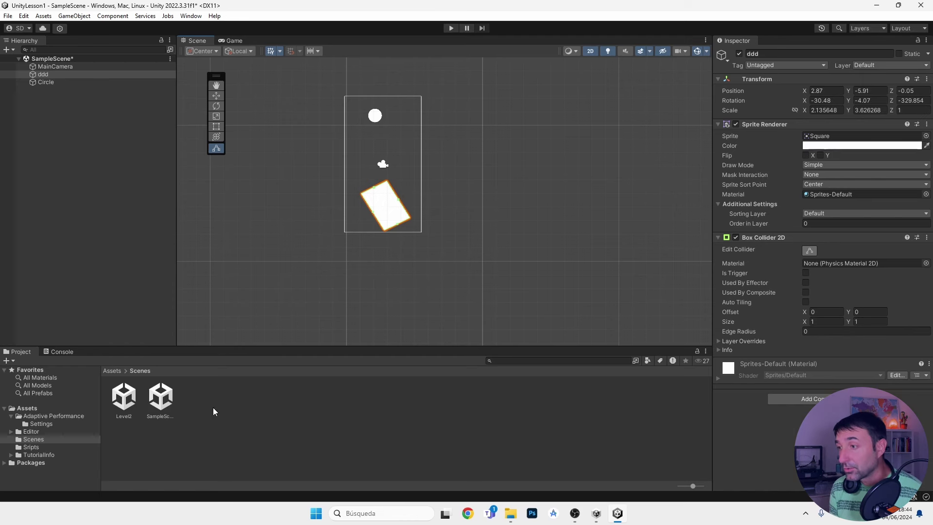
# - Show the top-level Assets folder in the Project panel and refocus the scene on the square
pyautogui.click(60, 354)
pyautogui.click(21, 353)
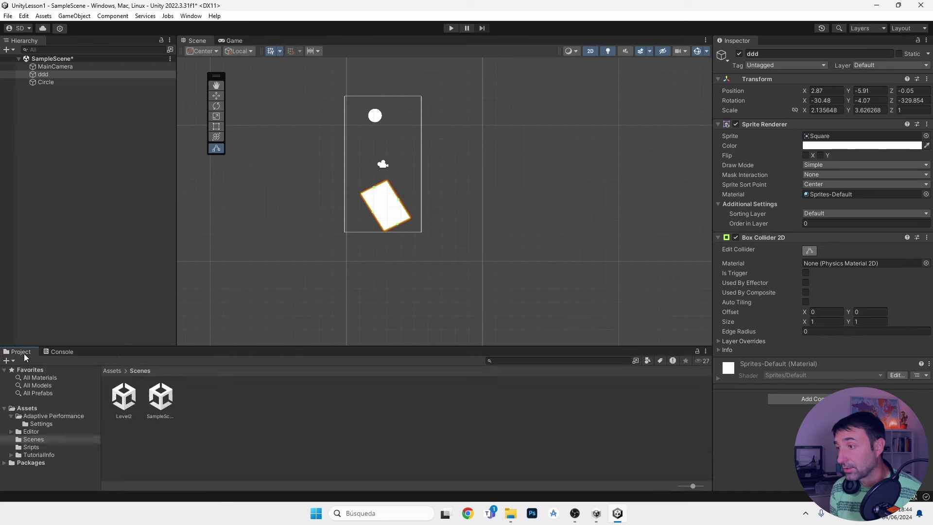
pyautogui.click(40, 408)
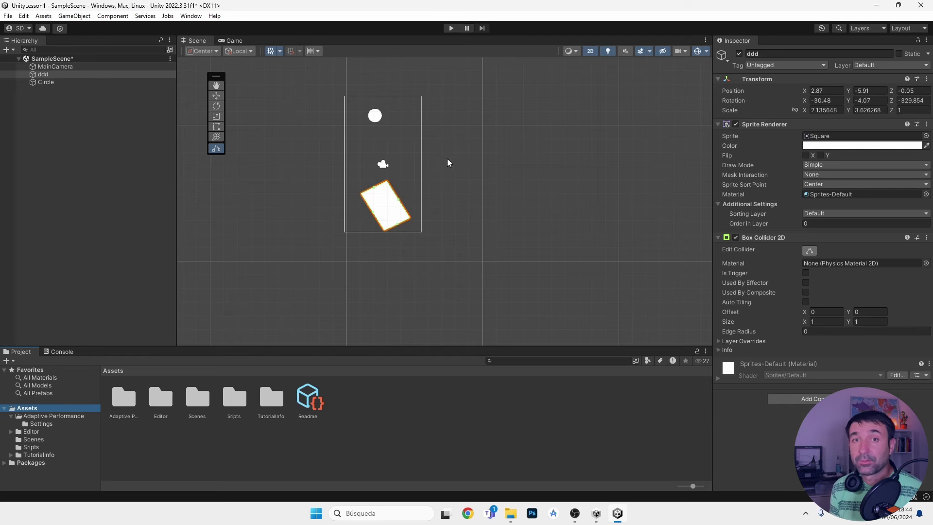
pyautogui.click(399, 212)
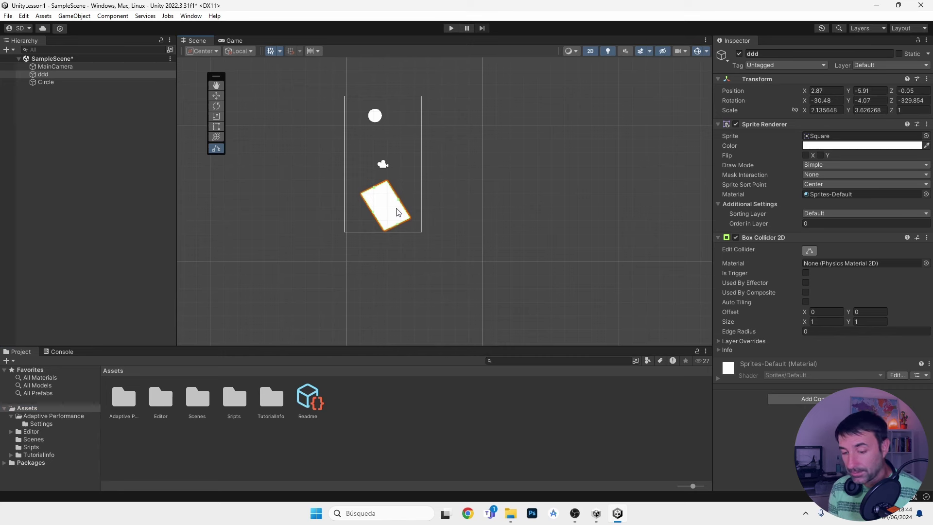
# - Delete the square and circle, then set the Game view resolution to Full HD (1920x1080)
pyautogui.press('Delete')
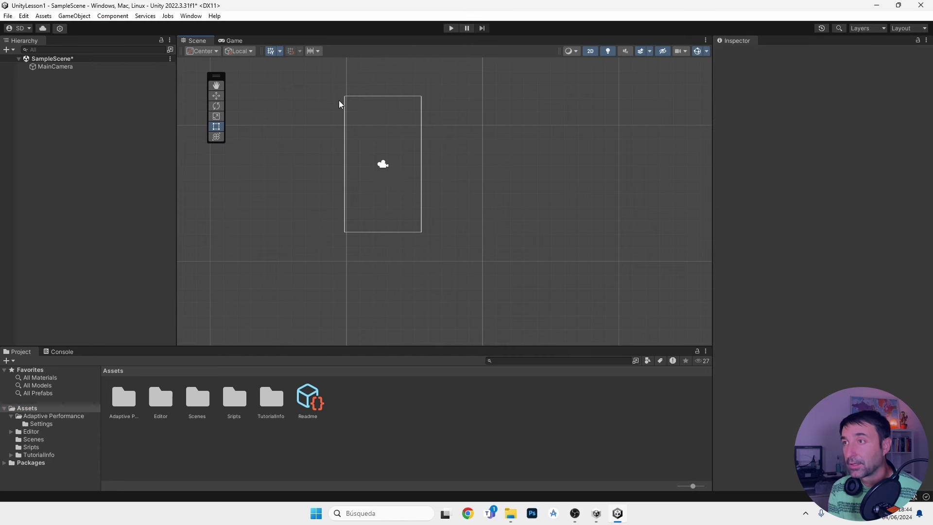
pyautogui.click(233, 40)
pyautogui.click(282, 51)
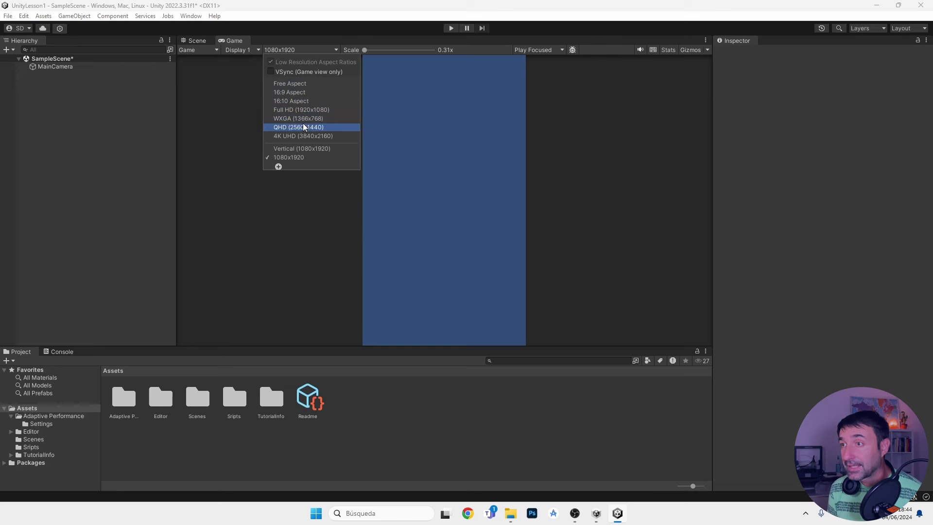
pyautogui.click(305, 109)
pyautogui.click(199, 43)
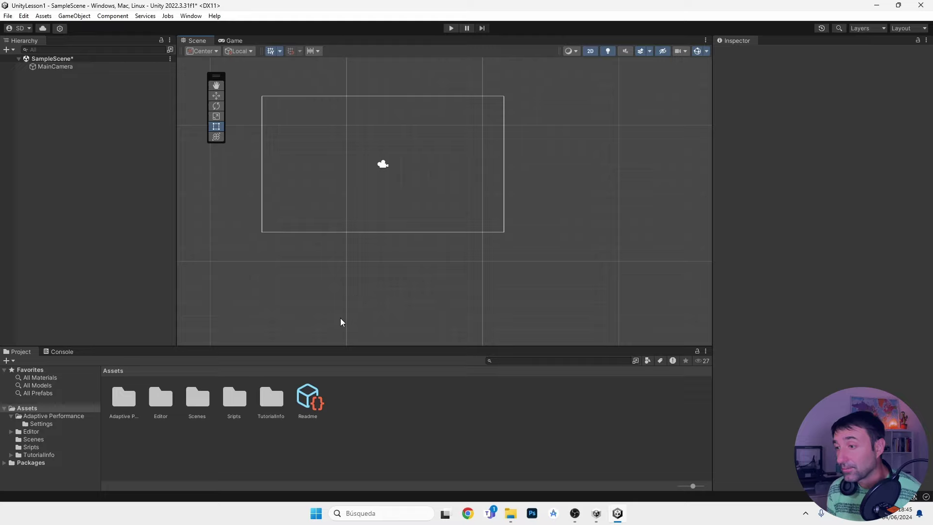
pyautogui.hotkey('alt', 'Tab')
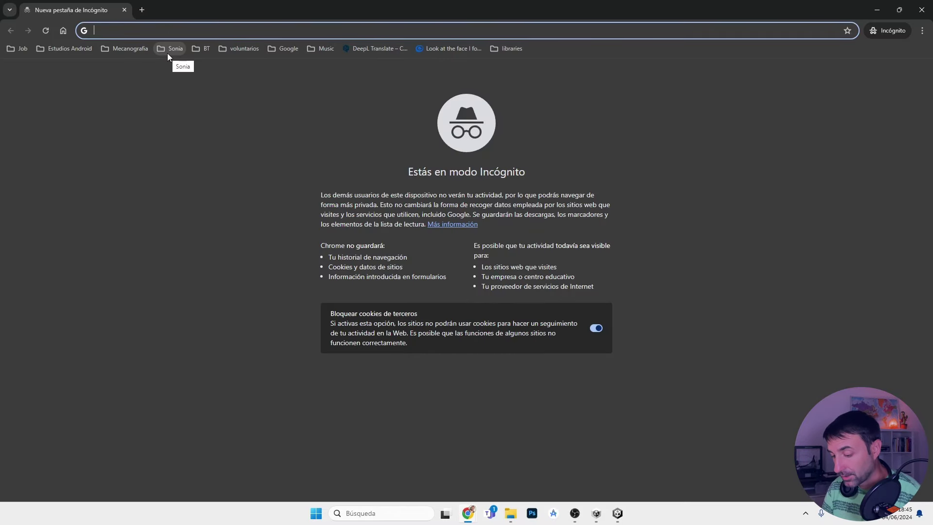
# - Search Google for 'avion 2d game png'
pyautogui.write('plane')
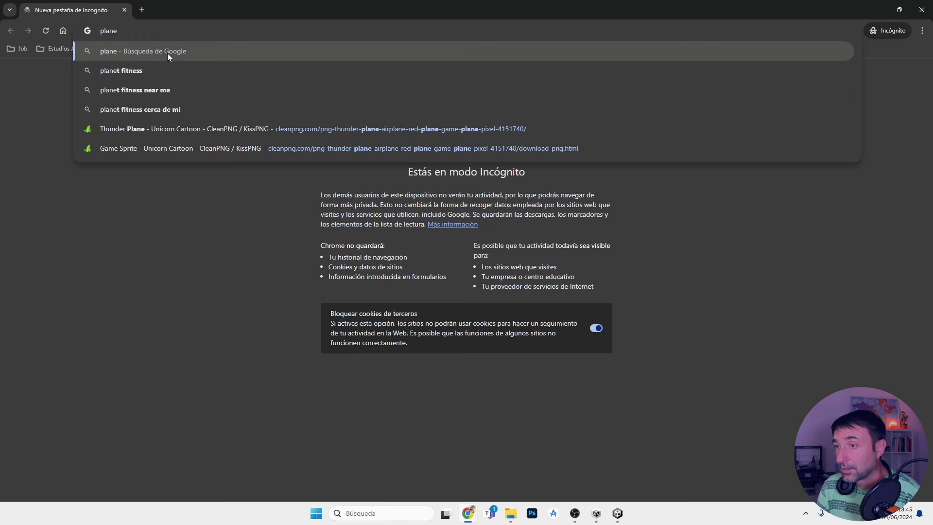
pyautogui.press('BackSpace')
pyautogui.press('BackSpace')
pyautogui.press('BackSpace')
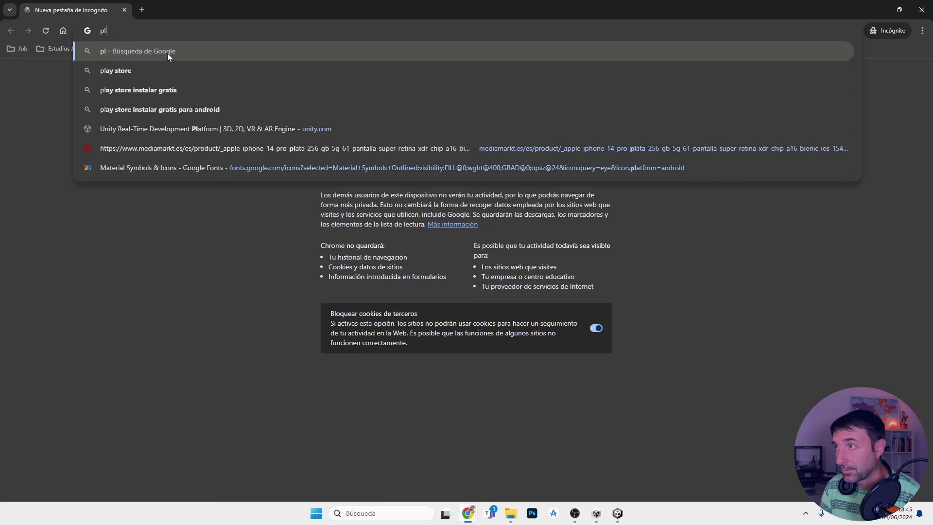
pyautogui.press('BackSpace')
pyautogui.write('avion')
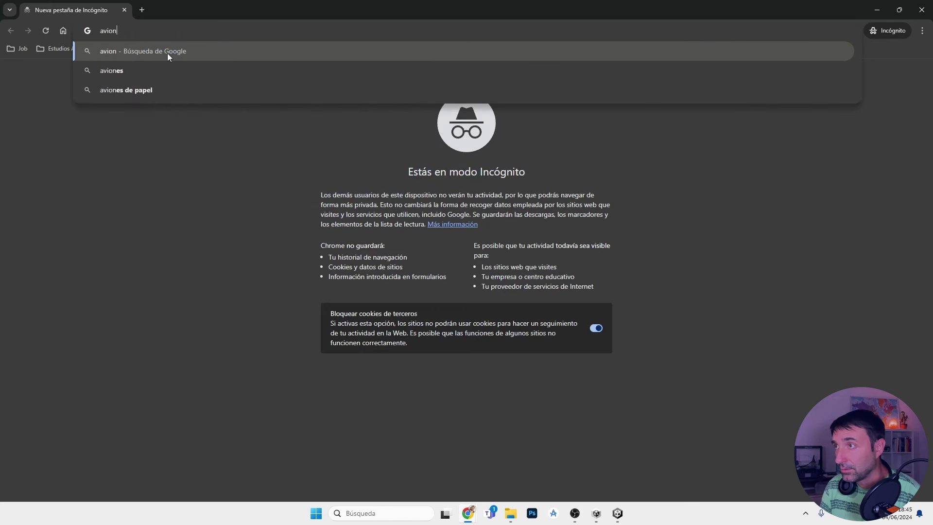
pyautogui.write(' 2d game po')
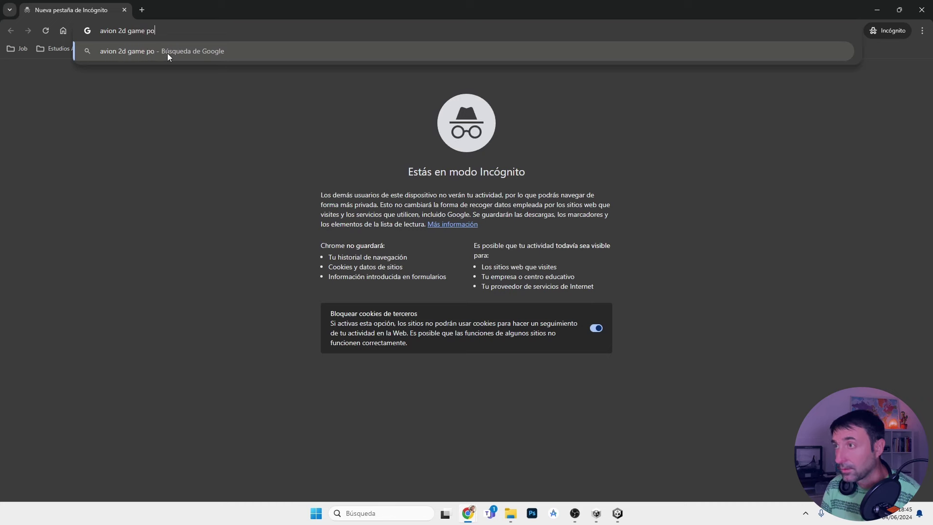
pyautogui.write('n')
pyautogui.press('BackSpace')
pyautogui.press('BackSpace')
pyautogui.write('ng')
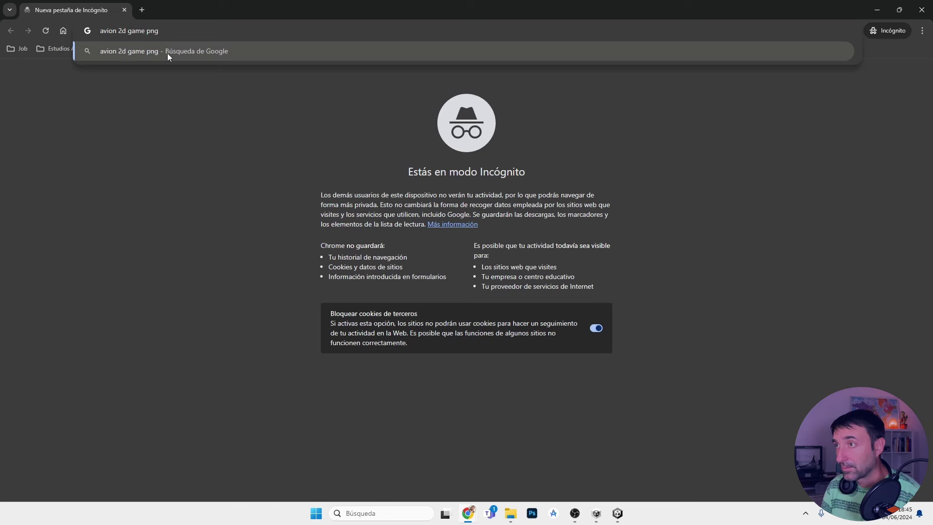
pyautogui.press('Return')
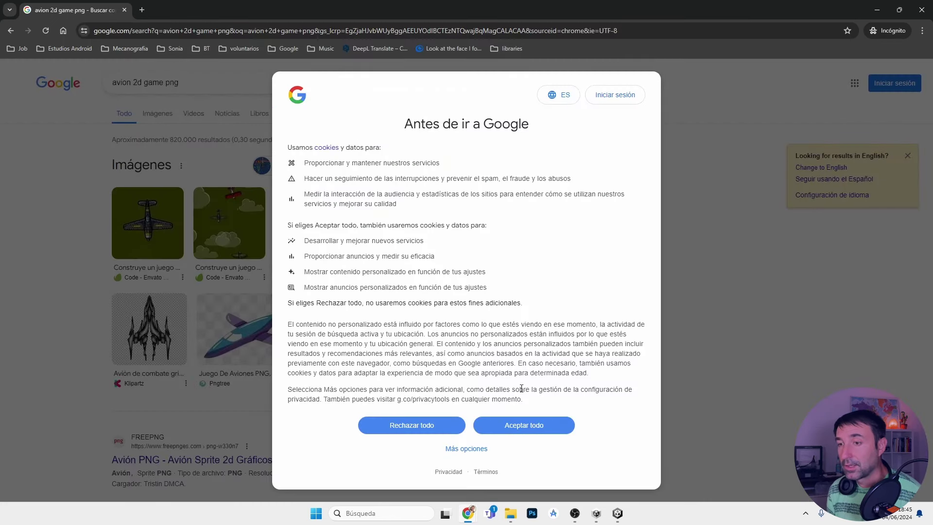
# - Accept the cookie notice and browse the image results for airplane sprites
pyautogui.click(519, 426)
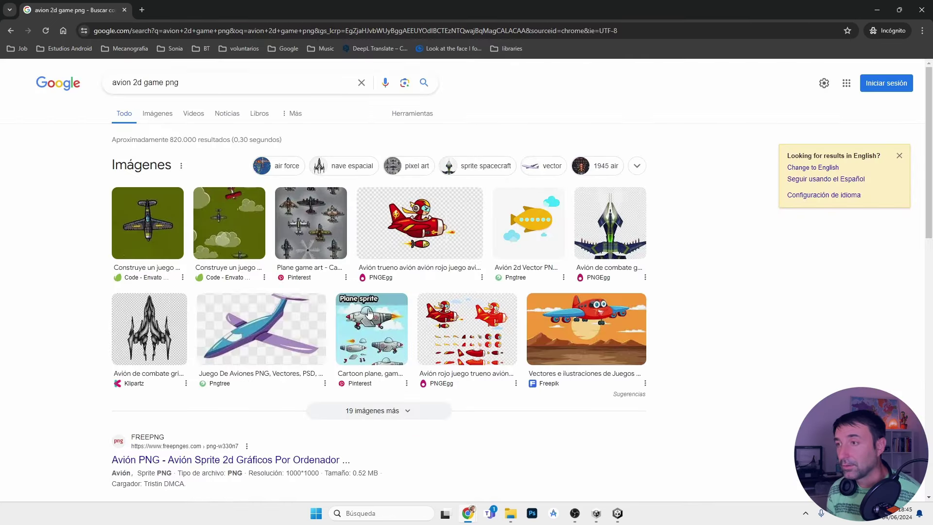
pyautogui.click(154, 116)
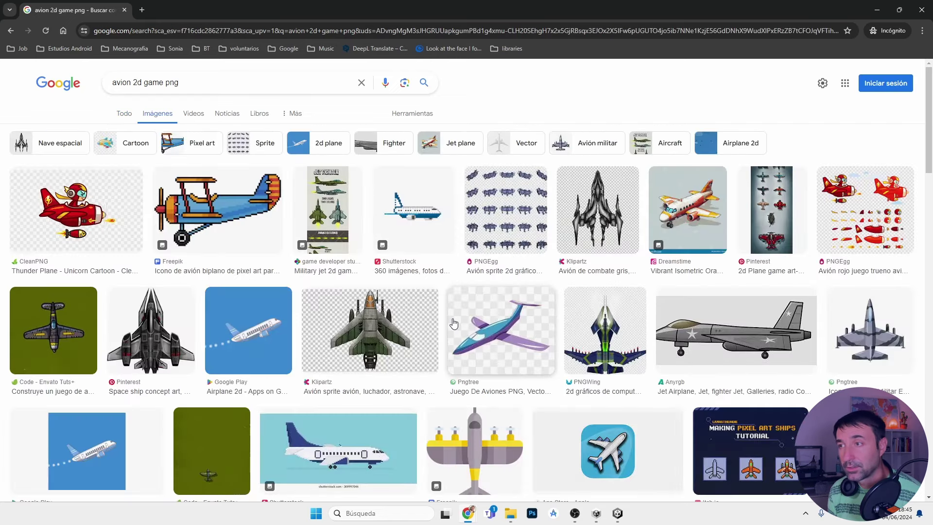
pyautogui.scroll(-1, 292, 311)
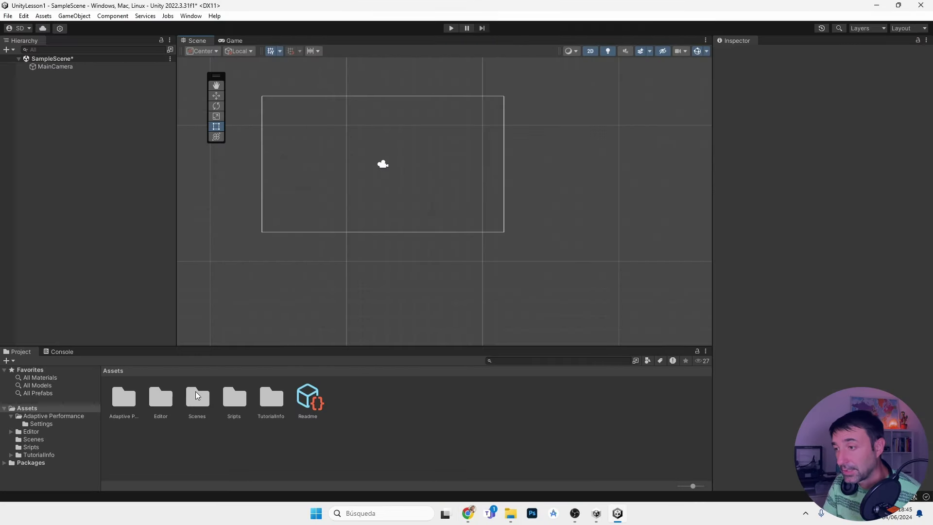
# - Create a folder named Images in Assets and open it
pyautogui.rightClick(376, 406)
pyautogui.moveTo(498, 118)
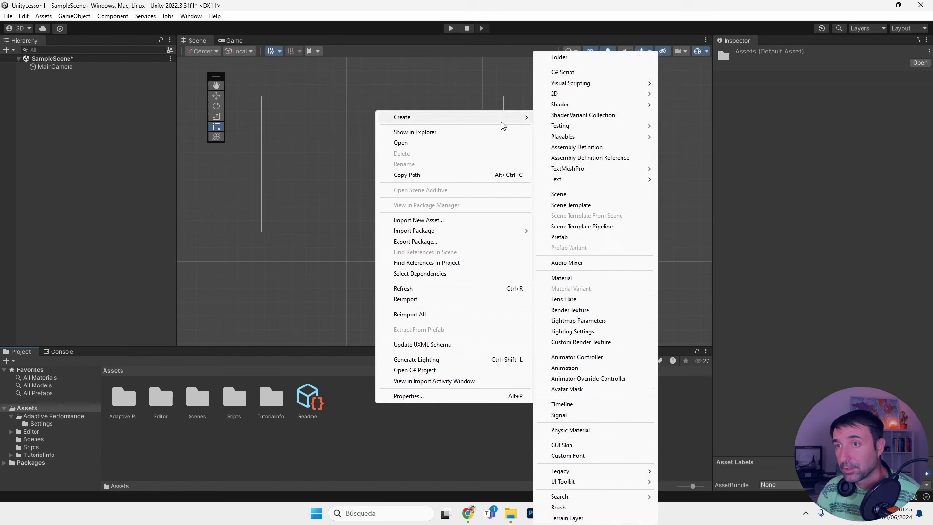
pyautogui.click(578, 57)
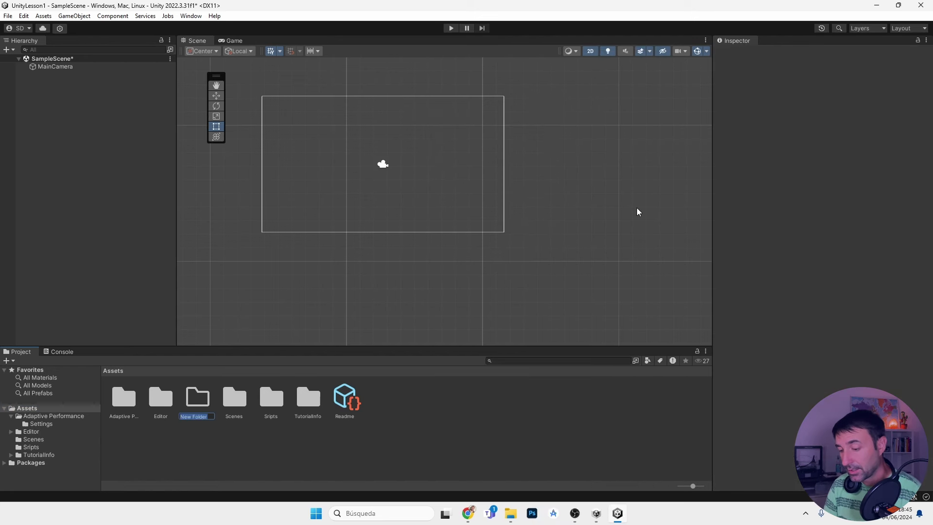
pyautogui.write('Images')
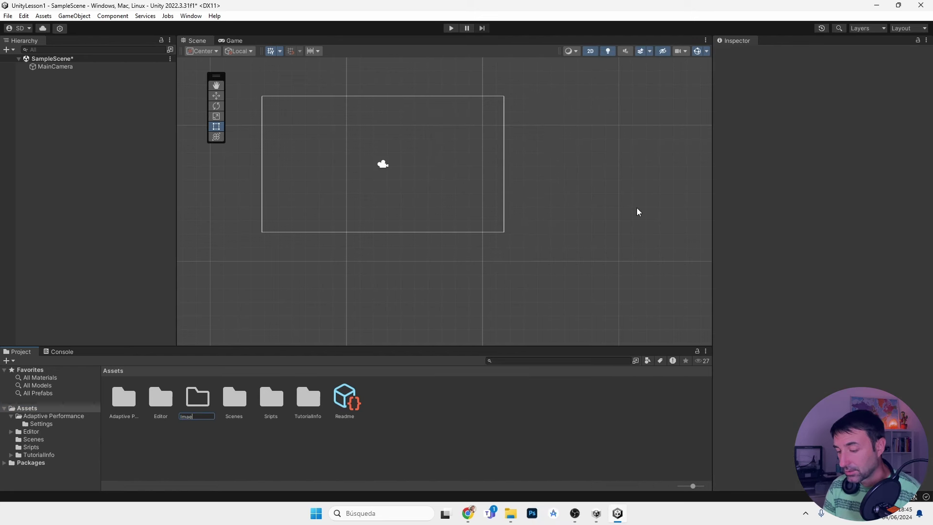
pyautogui.press('Return')
pyautogui.doubleClick(201, 399)
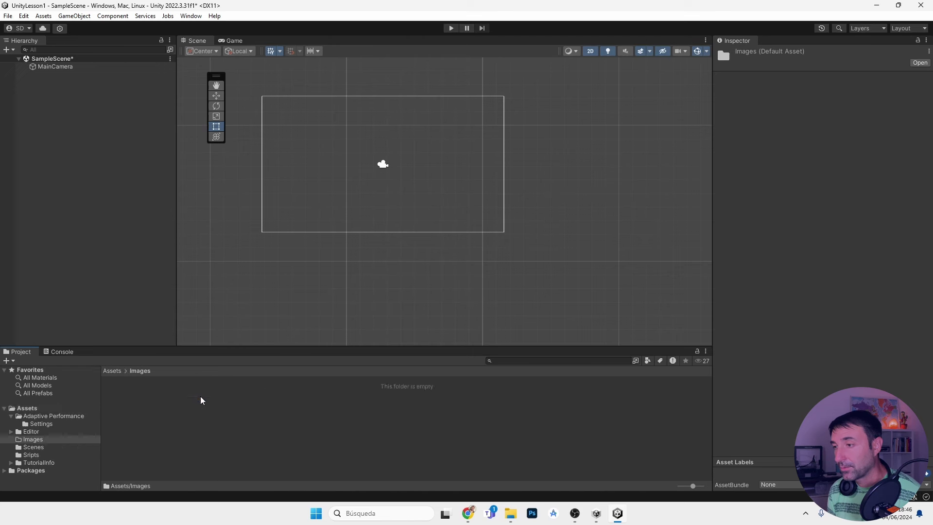
# - Import avion.png from the downloads folder into the Images folder
pyautogui.rightClick(194, 394)
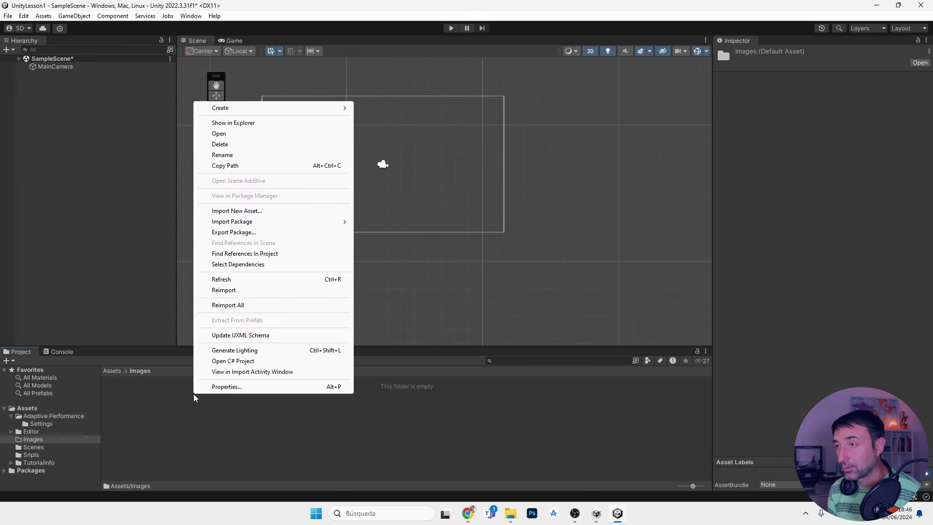
pyautogui.moveTo(235, 222)
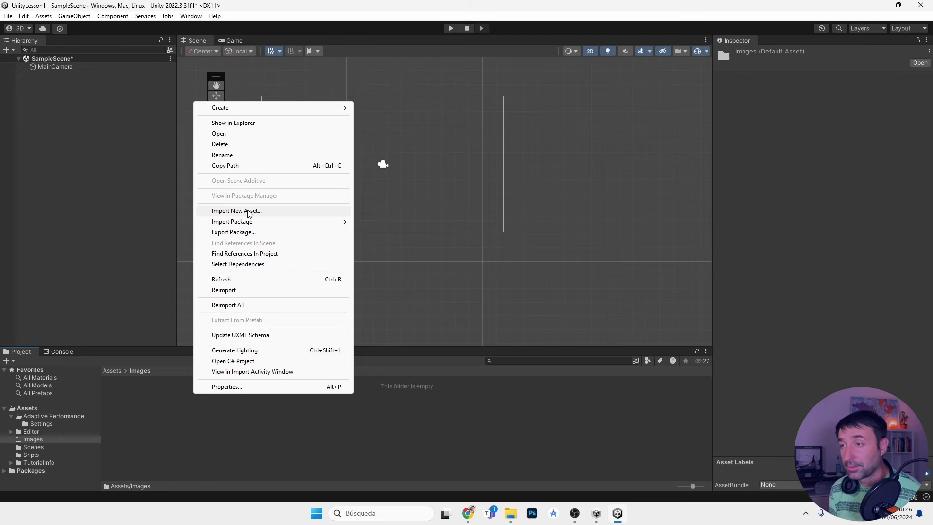
pyautogui.click(249, 212)
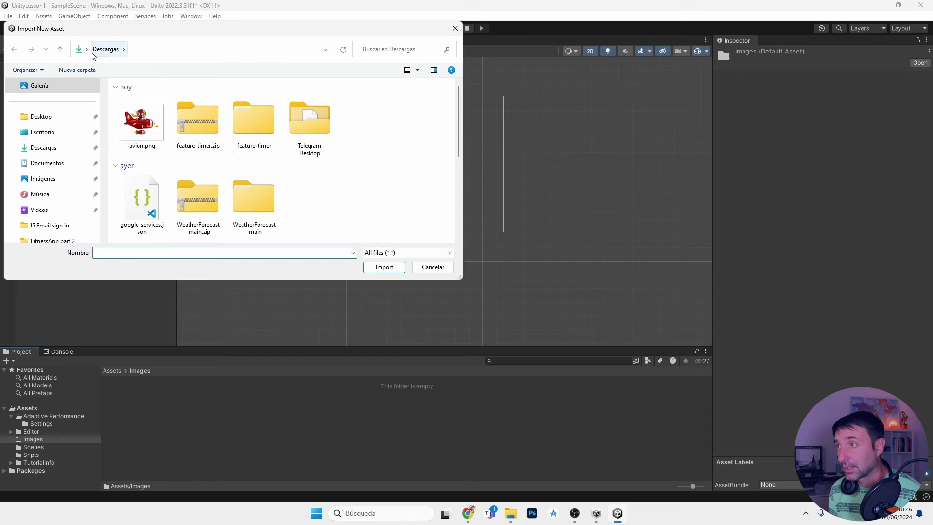
pyautogui.click(141, 121)
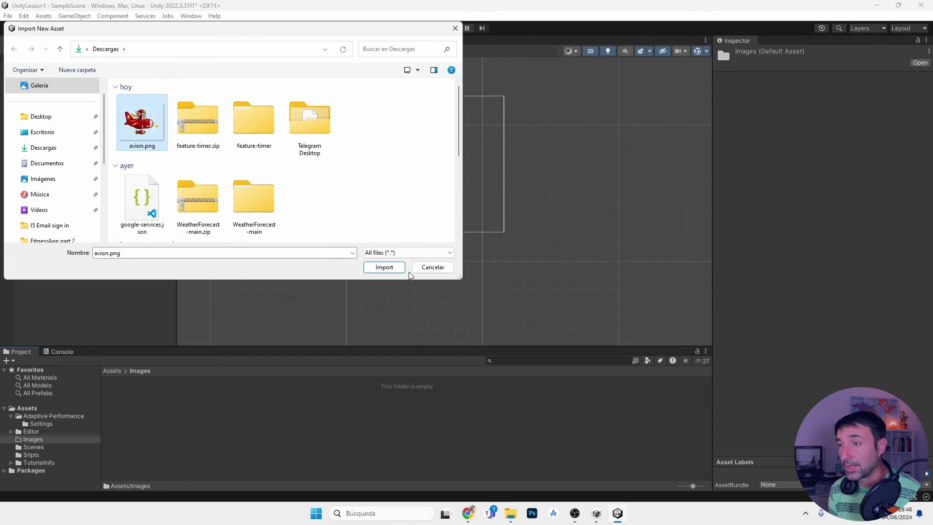
pyautogui.click(384, 267)
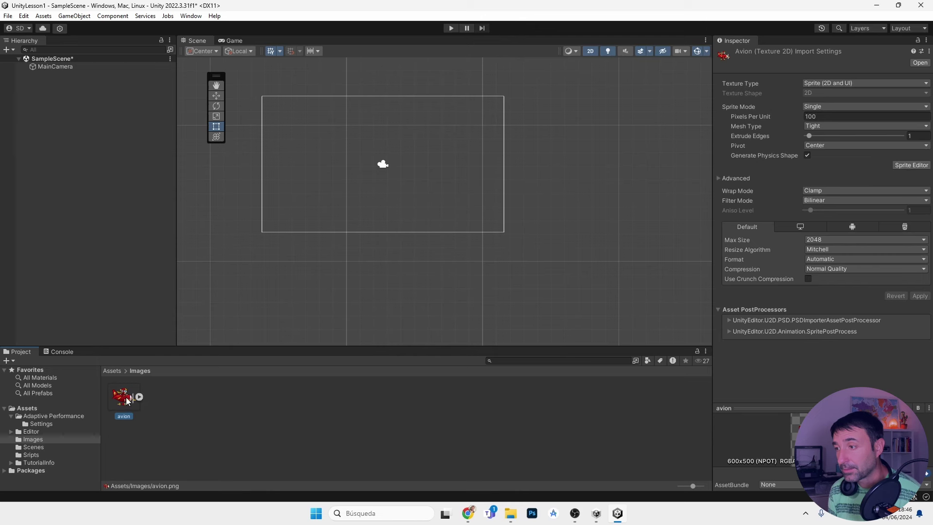
# - Place the avion sprite at the camera frame's left, scale it to about 0.74, and preview in Play mode
pyautogui.moveTo(128, 400); pyautogui.dragTo(323, 170)
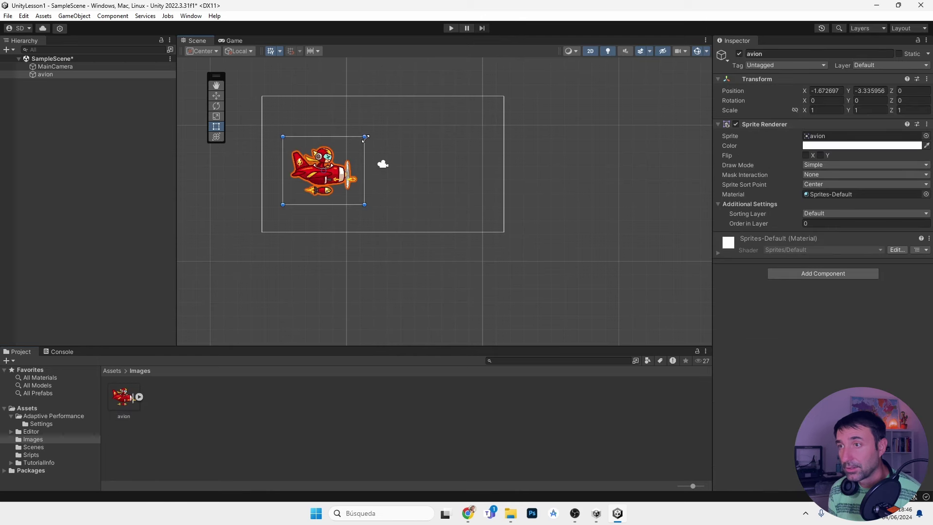
pyautogui.moveTo(366, 136); pyautogui.dragTo(348, 150)
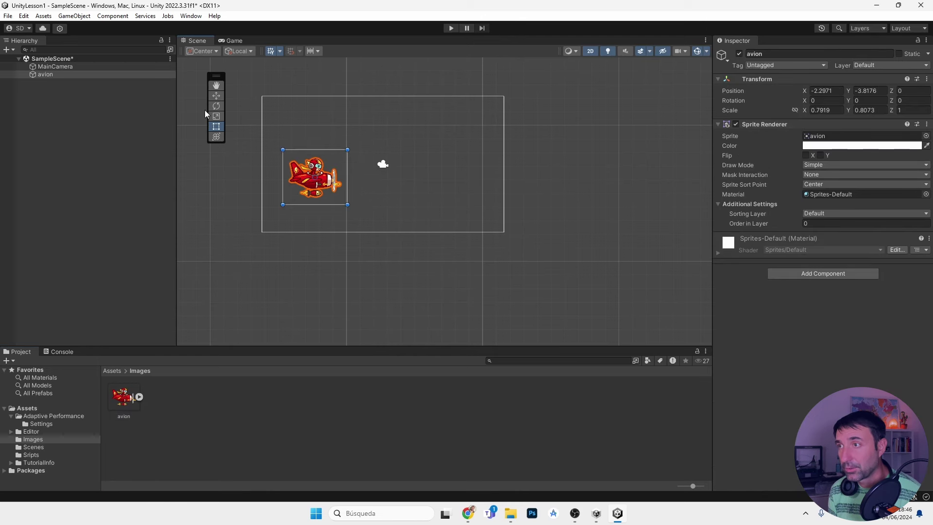
pyautogui.moveTo(347, 148); pyautogui.dragTo(299, 157)
pyautogui.click(329, 133)
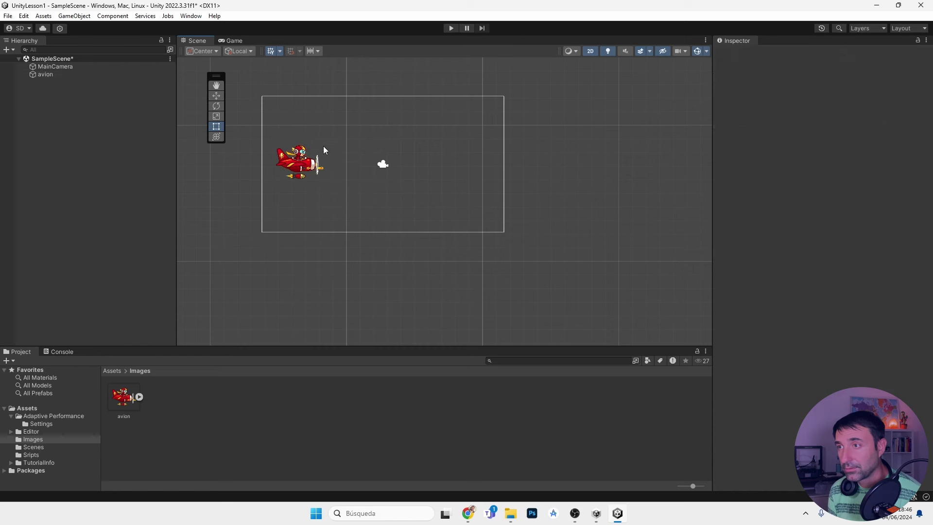
pyautogui.click(322, 147)
pyautogui.click(451, 28)
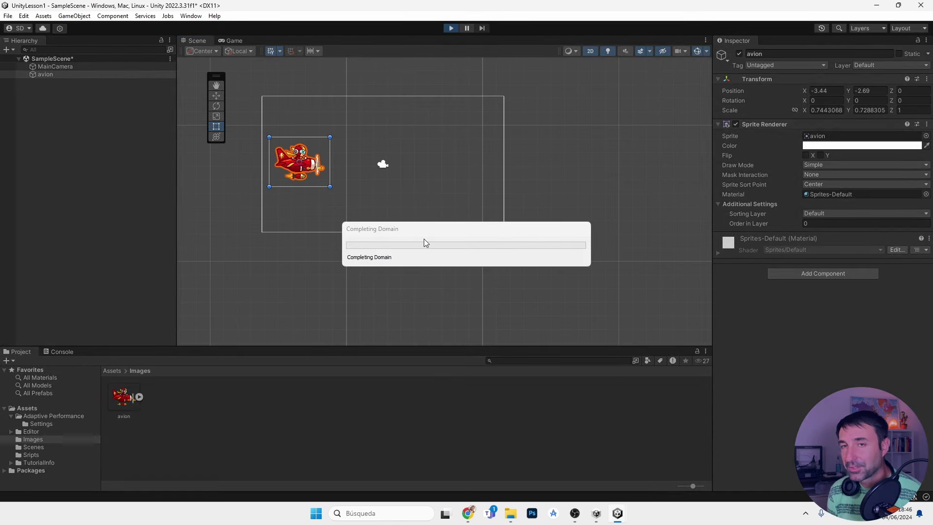
pyautogui.click(450, 28)
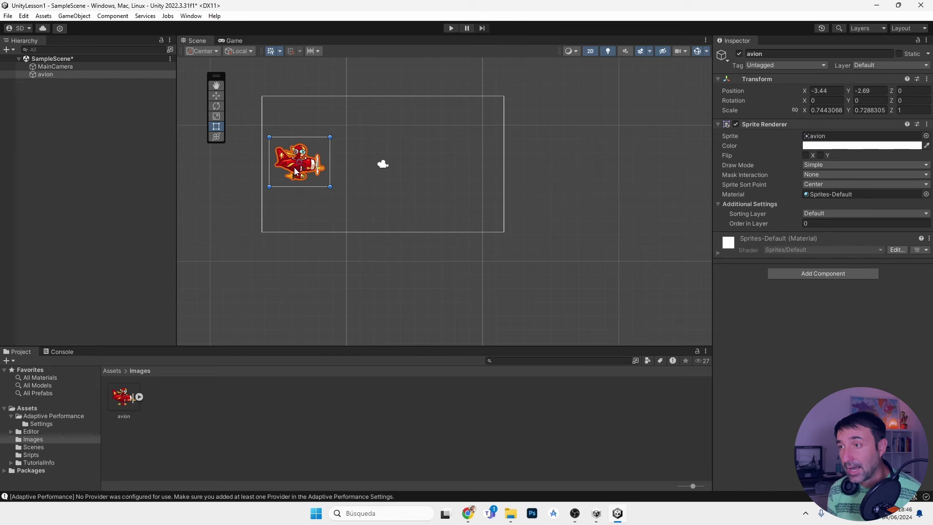
# - Scrub the avion's Position Y until it sits at X -3.65, Y -5.11 in the lower-left
pyautogui.moveTo(295, 167)
pyautogui.mouseDown()
pyautogui.moveTo(291, 140)
pyautogui.moveTo(293, 209)
pyautogui.moveTo(293, 154)
pyautogui.mouseUp()
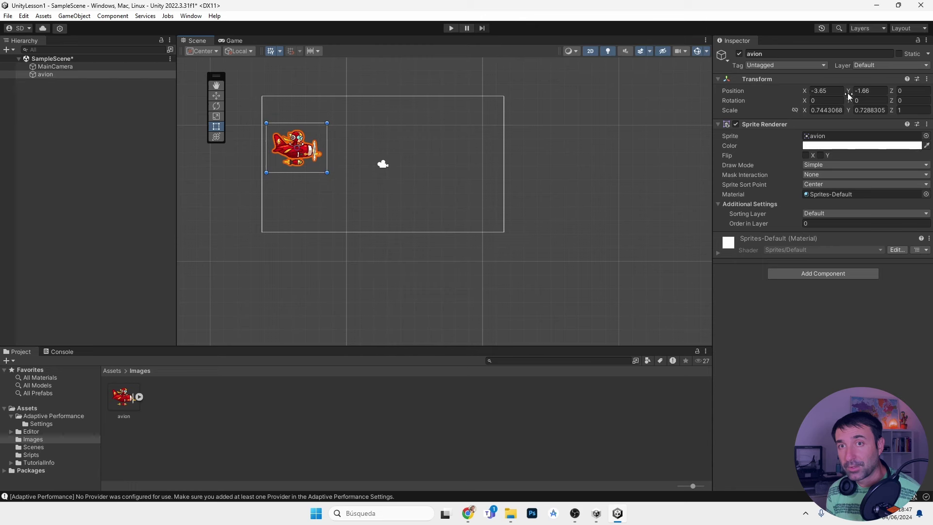
pyautogui.moveTo(850, 92)
pyautogui.mouseDown()
pyautogui.moveTo(768, 95)
pyautogui.moveTo(876, 74)
pyautogui.mouseUp()
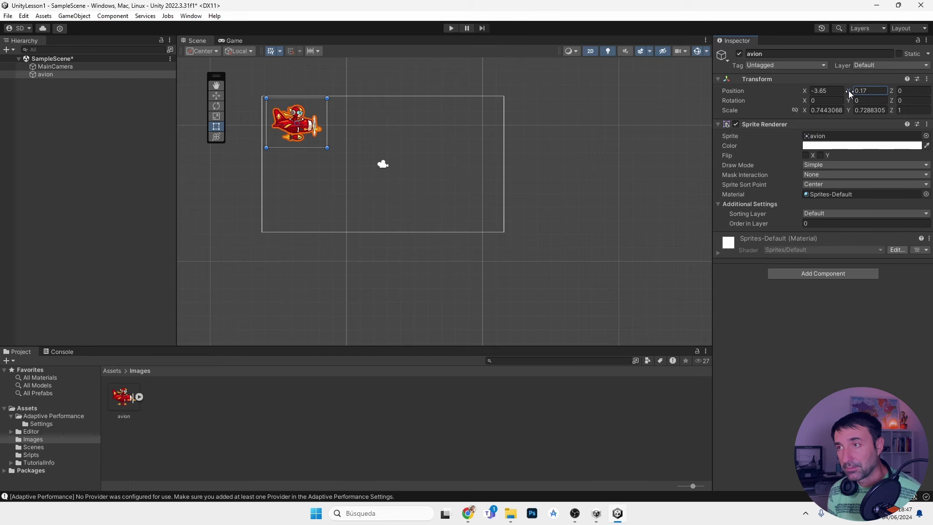
pyautogui.moveTo(847, 91); pyautogui.dragTo(770, 93)
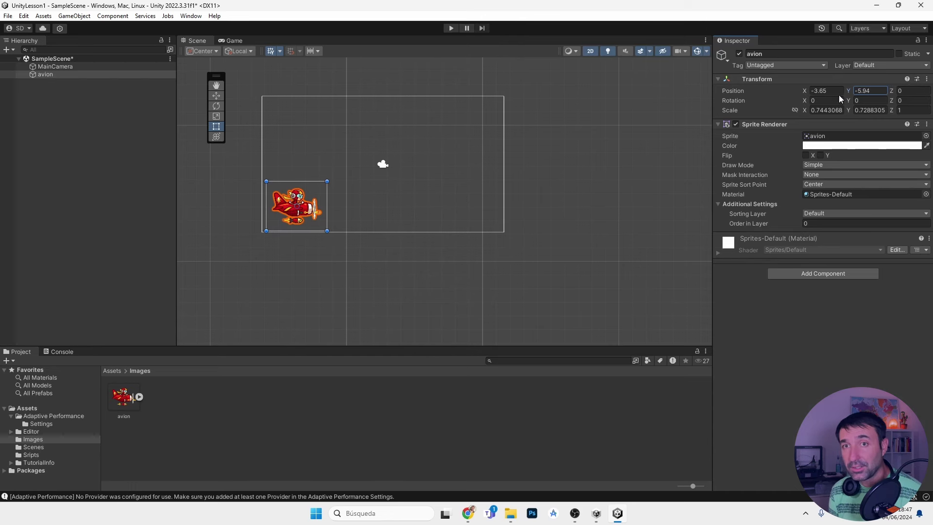
pyautogui.moveTo(850, 91)
pyautogui.mouseDown()
pyautogui.moveTo(912, 100)
pyautogui.moveTo(863, 91)
pyautogui.mouseUp()
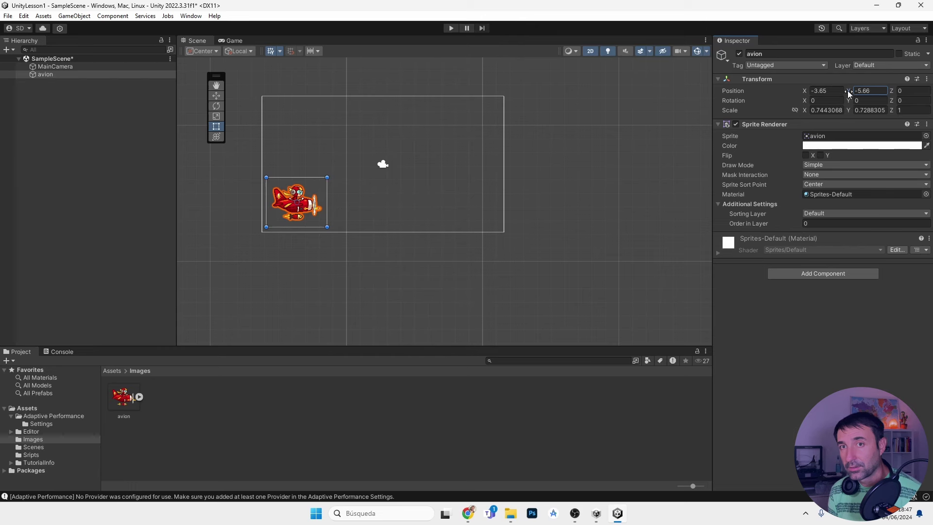
pyautogui.moveTo(848, 91)
pyautogui.mouseDown()
pyautogui.moveTo(888, 88)
pyautogui.moveTo(850, 93)
pyautogui.mouseUp()
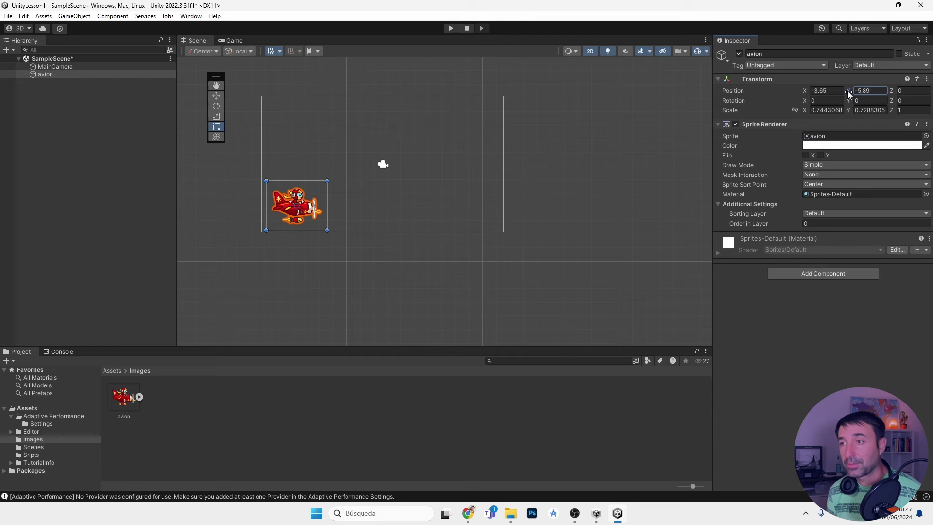
pyautogui.moveTo(847, 90); pyautogui.dragTo(849, 86)
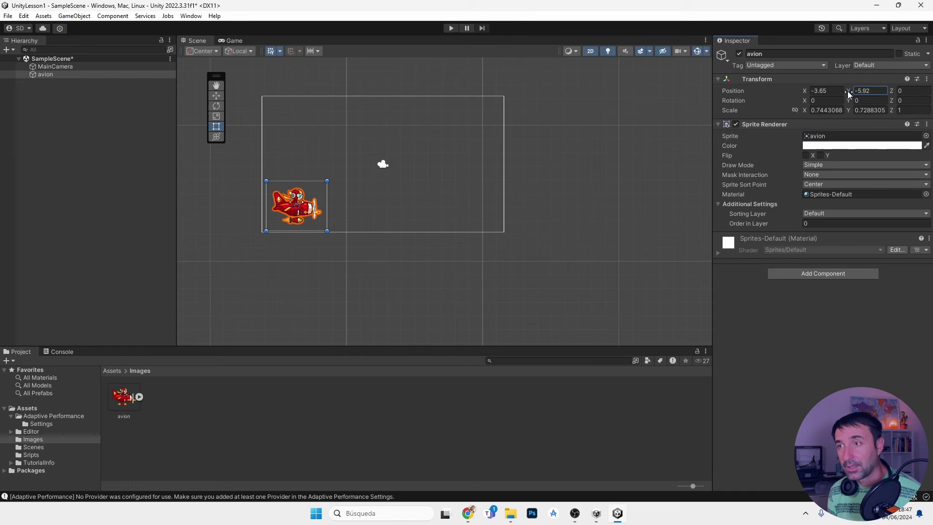
pyautogui.moveTo(847, 94)
pyautogui.mouseDown()
pyautogui.moveTo(887, 85)
pyautogui.moveTo(847, 85)
pyautogui.moveTo(890, 102)
pyautogui.moveTo(154, 122)
pyautogui.mouseUp()
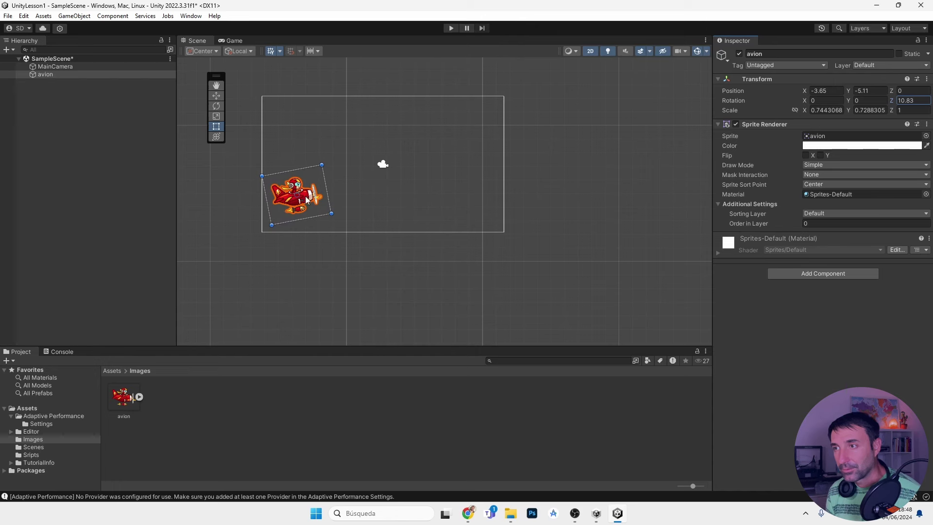
# - Rotate the avion to 12.91 degrees on Z and move it to the frame's top-left corner
pyautogui.moveTo(312, 200); pyautogui.dragTo(314, 136)
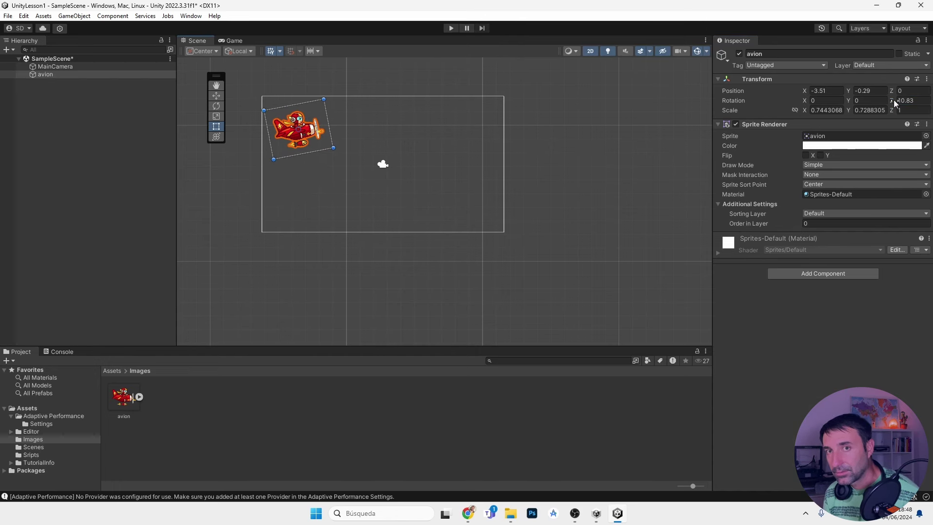
pyautogui.moveTo(894, 101)
pyautogui.mouseDown()
pyautogui.moveTo(295, 140)
pyautogui.moveTo(297, 219)
pyautogui.mouseUp()
pyautogui.moveTo(891, 101); pyautogui.dragTo(95, 102)
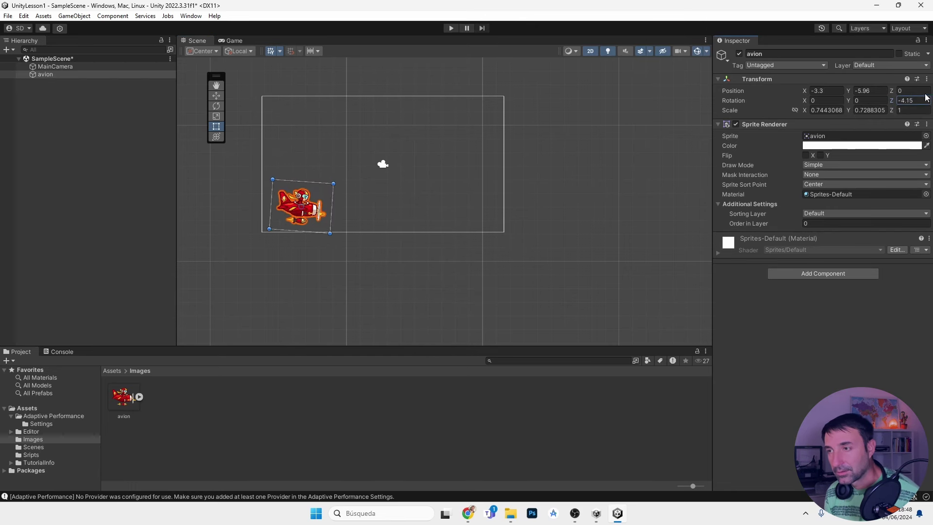
pyautogui.moveTo(313, 206); pyautogui.dragTo(306, 134)
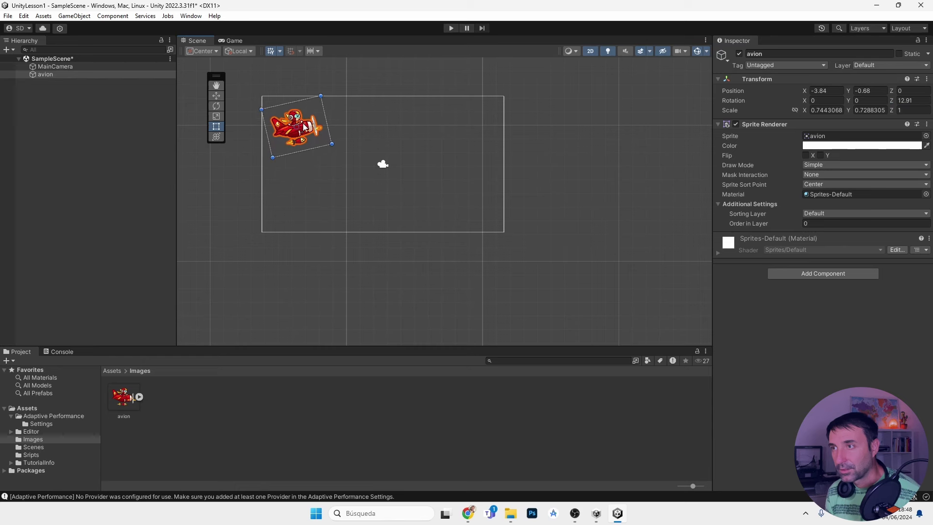